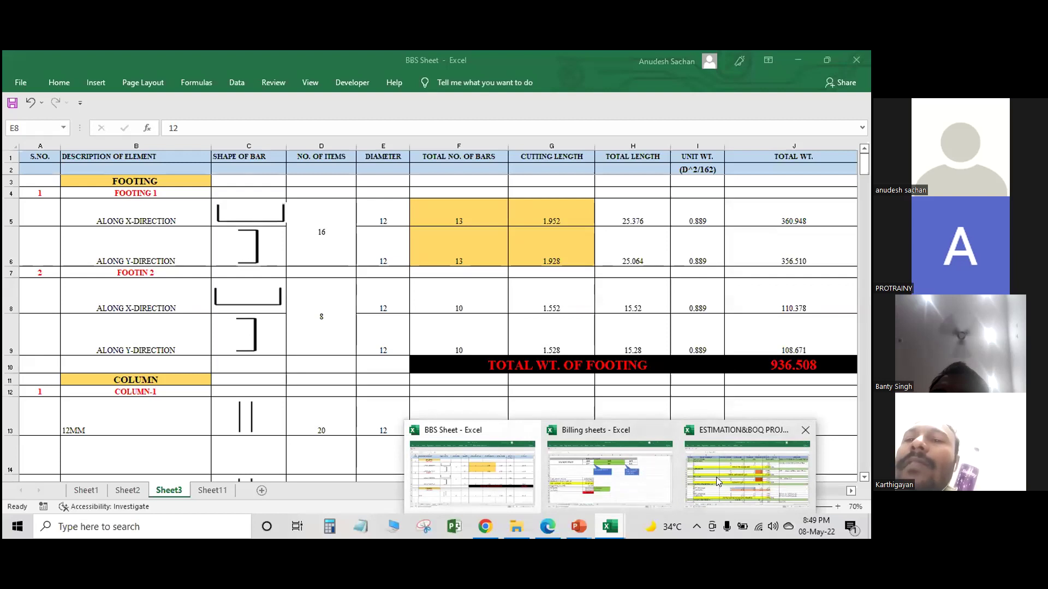
- Switch to the ESTIMATION&BOQ PROJECT workbook and examine the formula behind the F1 excavation length
{"action": "left_click", "coordinate": [715, 477]}
{"action": "left_click", "coordinate": [302, 234]}
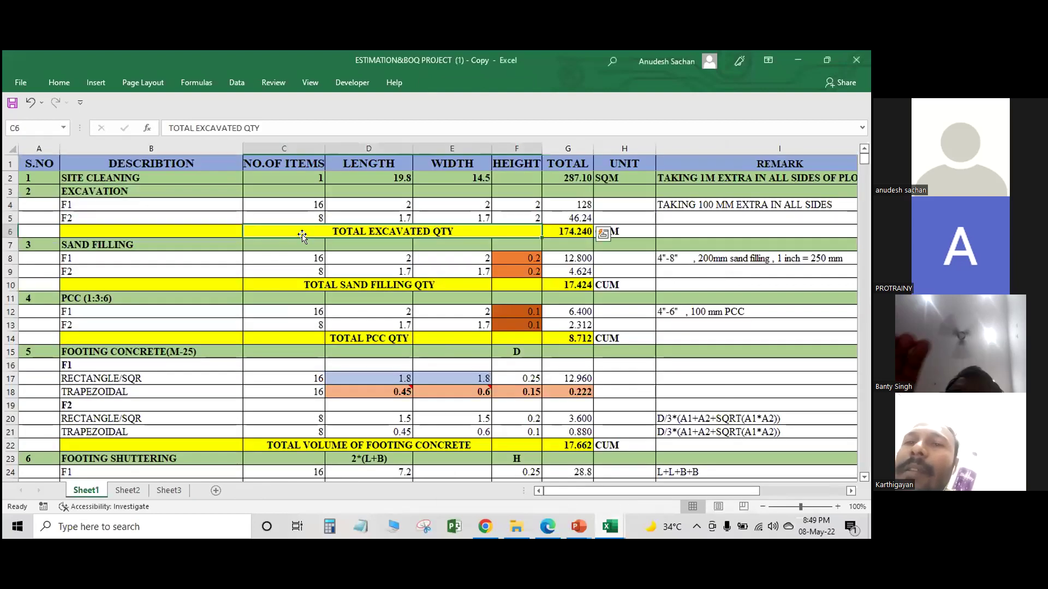
{"action": "left_click", "coordinate": [379, 202]}
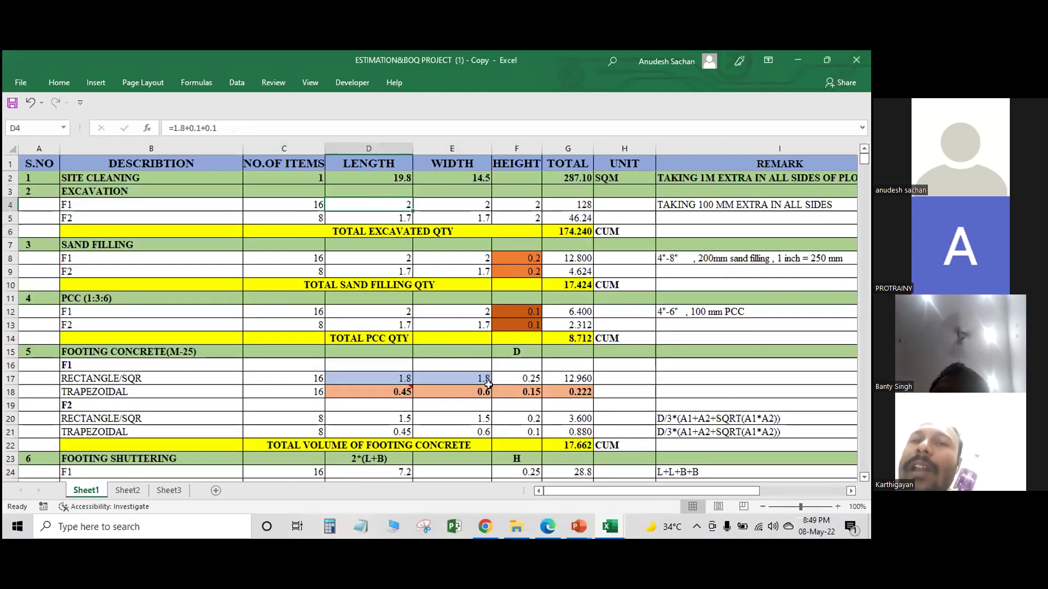
- Switch to the centerline layout PDF and handwrite "L x B x H/D" beside the isolated footing section, with 2 below the depth term
{"action": "left_click", "coordinate": [578, 526]}
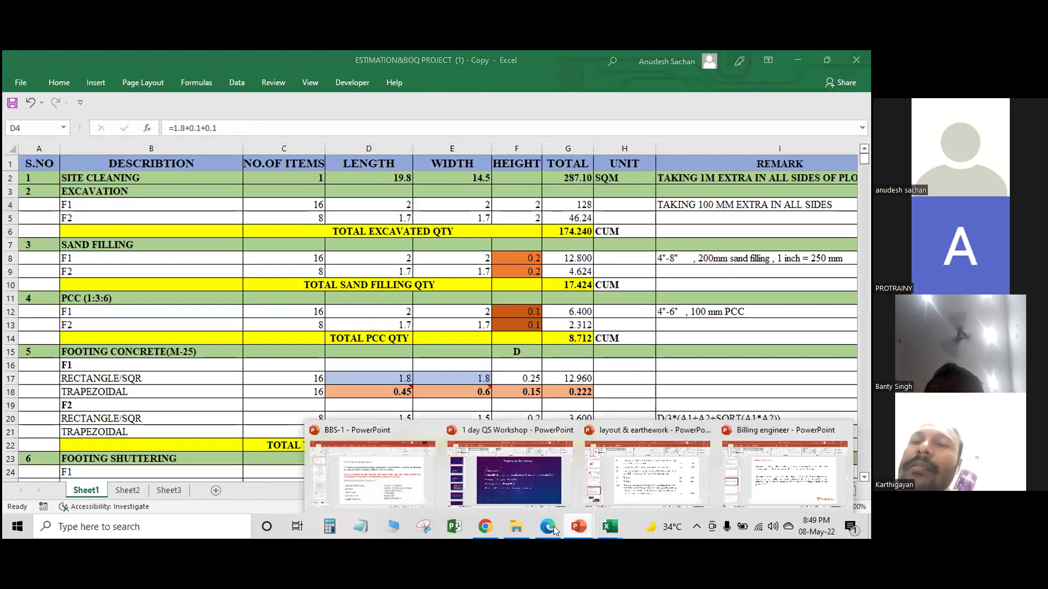
{"action": "key", "text": "alt+Tab"}
{"action": "scroll", "coordinate": [276, 379], "scroll_direction": "down", "scroll_amount": 10}
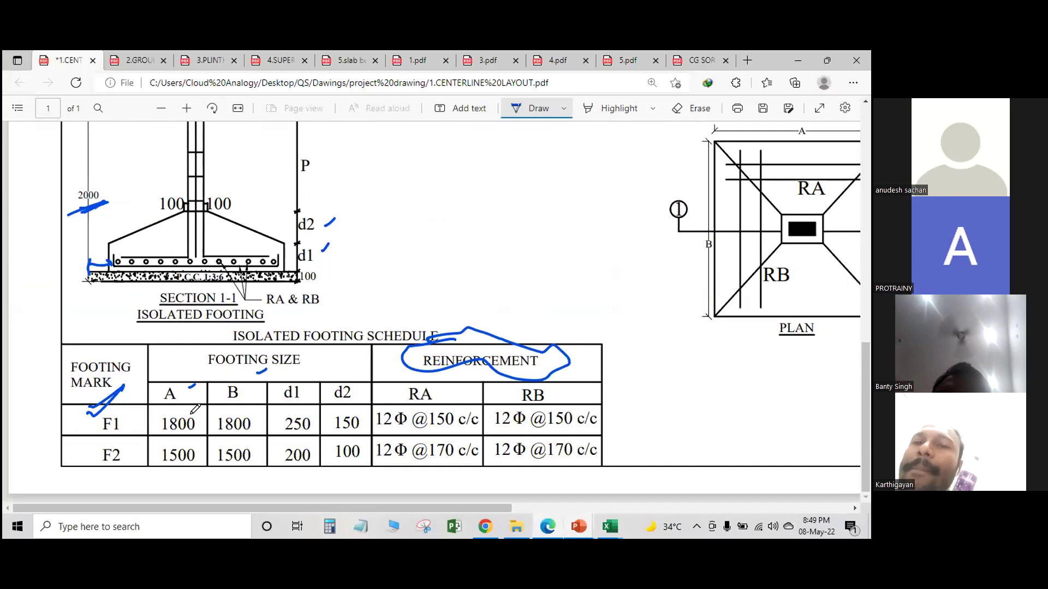
{"action": "scroll", "coordinate": [101, 228], "scroll_direction": "up", "scroll_amount": 3}
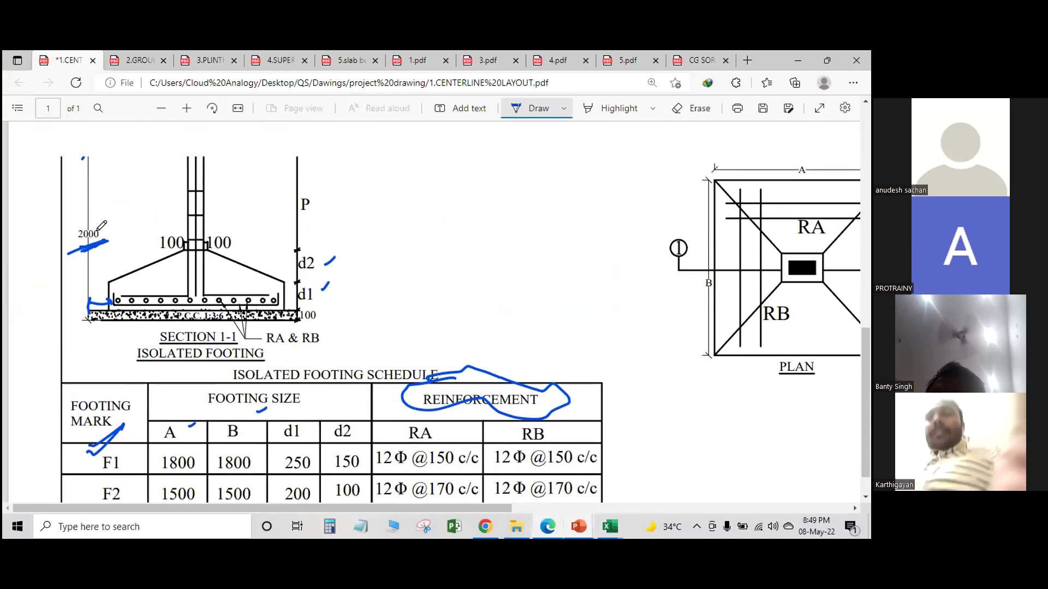
{"action": "mouse_move", "coordinate": [377, 253]}
{"action": "left_mouse_down"}
{"action": "mouse_move", "coordinate": [378, 270]}
{"action": "mouse_move", "coordinate": [393, 264]}
{"action": "left_mouse_up"}
{"action": "left_click_drag", "start_coordinate": [411, 251], "coordinate": [413, 275]}
{"action": "mouse_move", "coordinate": [401, 266]}
{"action": "left_mouse_down"}
{"action": "mouse_move", "coordinate": [453, 254]}
{"action": "mouse_move", "coordinate": [449, 269]}
{"action": "left_mouse_up"}
{"action": "mouse_move", "coordinate": [483, 234]}
{"action": "left_mouse_down"}
{"action": "mouse_move", "coordinate": [510, 257]}
{"action": "mouse_move", "coordinate": [493, 273]}
{"action": "left_mouse_up"}
{"action": "left_click_drag", "start_coordinate": [544, 225], "coordinate": [548, 262]}
{"action": "mouse_move", "coordinate": [547, 251]}
{"action": "left_mouse_down"}
{"action": "mouse_move", "coordinate": [563, 243]}
{"action": "mouse_move", "coordinate": [563, 263]}
{"action": "mouse_move", "coordinate": [580, 265]}
{"action": "mouse_move", "coordinate": [569, 283]}
{"action": "mouse_move", "coordinate": [577, 321]}
{"action": "left_mouse_up"}
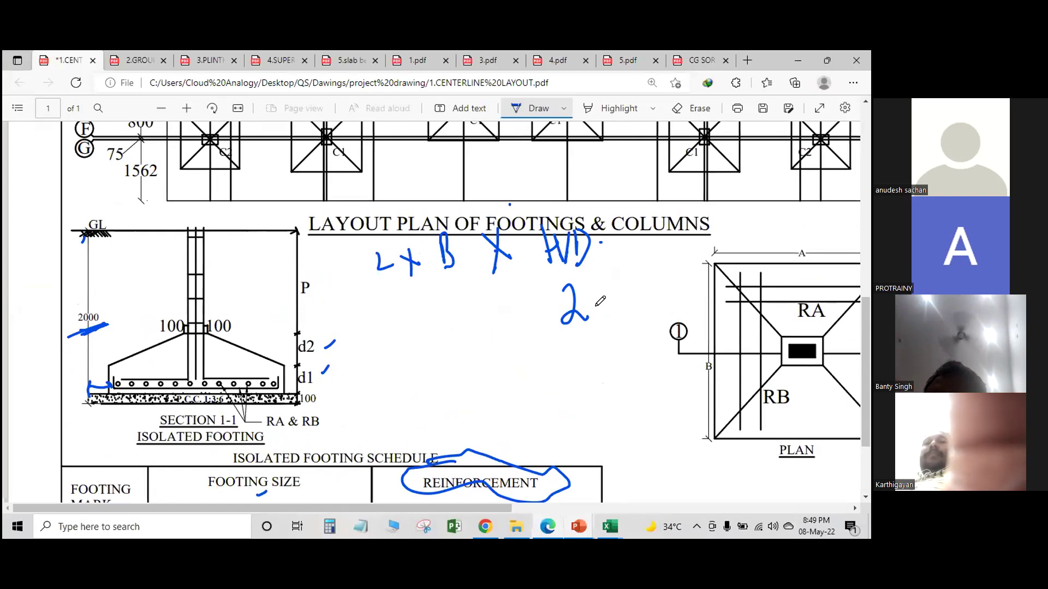
- Mark the extra 100 mm offset by hand on both sides of the footing in Section 1-1
{"action": "scroll", "coordinate": [407, 327], "scroll_direction": "down", "scroll_amount": 3}
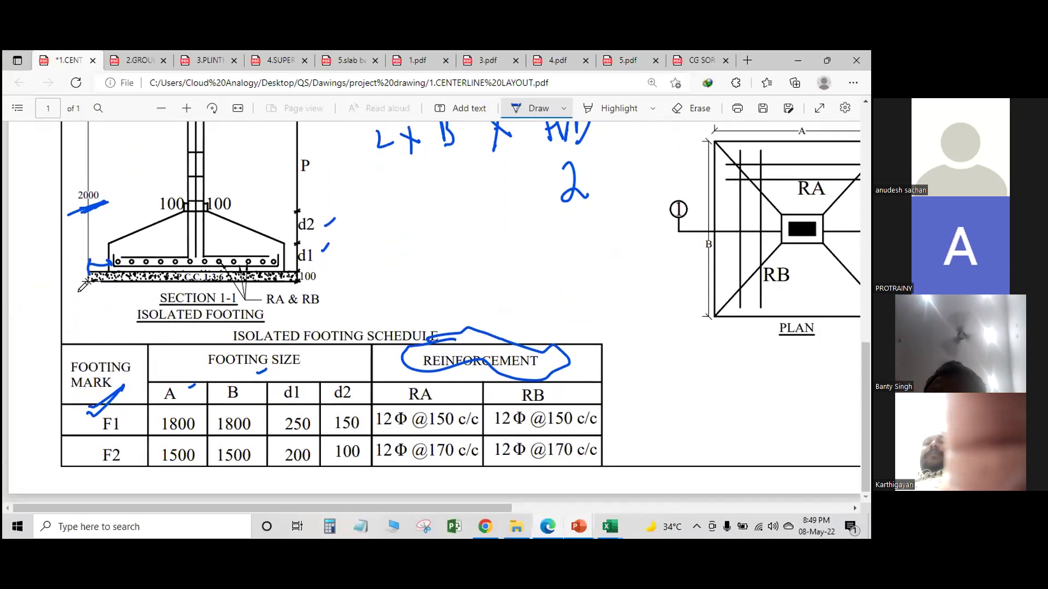
{"action": "mouse_move", "coordinate": [285, 256]}
{"action": "left_mouse_down"}
{"action": "mouse_move", "coordinate": [297, 253]}
{"action": "mouse_move", "coordinate": [299, 277]}
{"action": "mouse_move", "coordinate": [327, 303]}
{"action": "mouse_move", "coordinate": [352, 279]}
{"action": "mouse_move", "coordinate": [363, 284]}
{"action": "left_mouse_up"}
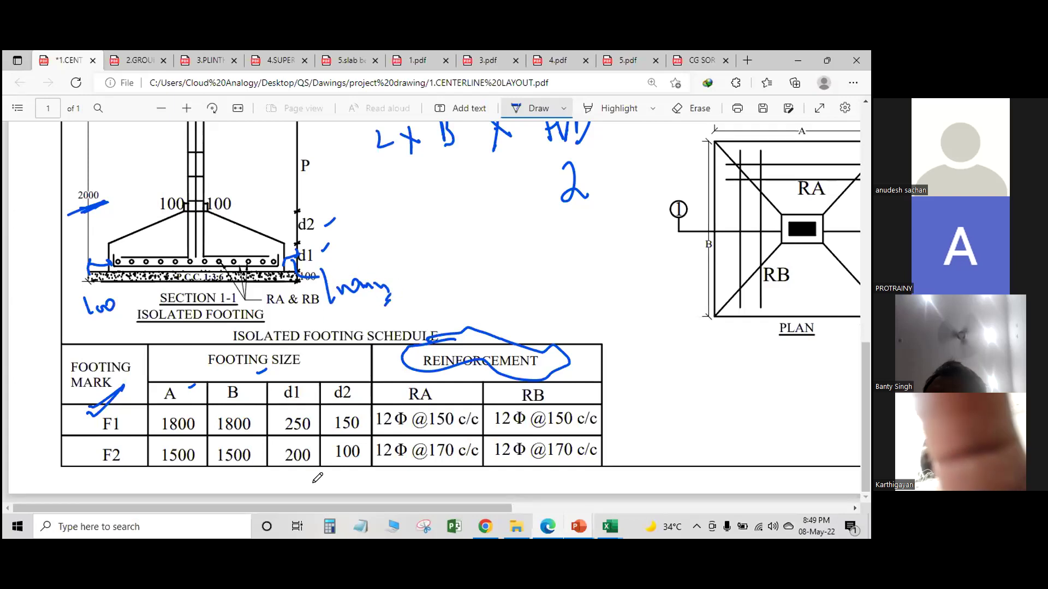
- Handwrite "1800 = 2000" beside both side A and side B of the footing plan
{"action": "left_click_drag", "start_coordinate": [344, 510], "coordinate": [389, 511]}
{"action": "scroll", "coordinate": [486, 456], "scroll_direction": "right", "scroll_amount": 3}
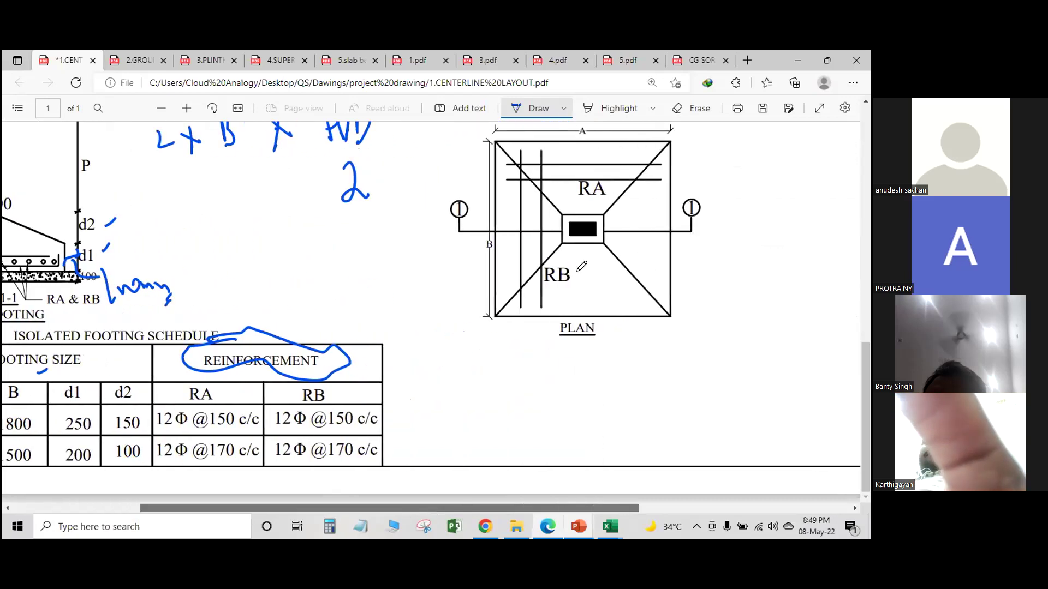
{"action": "scroll", "coordinate": [486, 456], "scroll_direction": "up", "scroll_amount": 2}
{"action": "mouse_move", "coordinate": [577, 254]}
{"action": "left_mouse_down"}
{"action": "mouse_move", "coordinate": [606, 278]}
{"action": "mouse_move", "coordinate": [607, 261]}
{"action": "mouse_move", "coordinate": [626, 248]}
{"action": "left_mouse_up"}
{"action": "left_click_drag", "start_coordinate": [464, 377], "coordinate": [476, 383]}
{"action": "left_click_drag", "start_coordinate": [489, 370], "coordinate": [485, 382]}
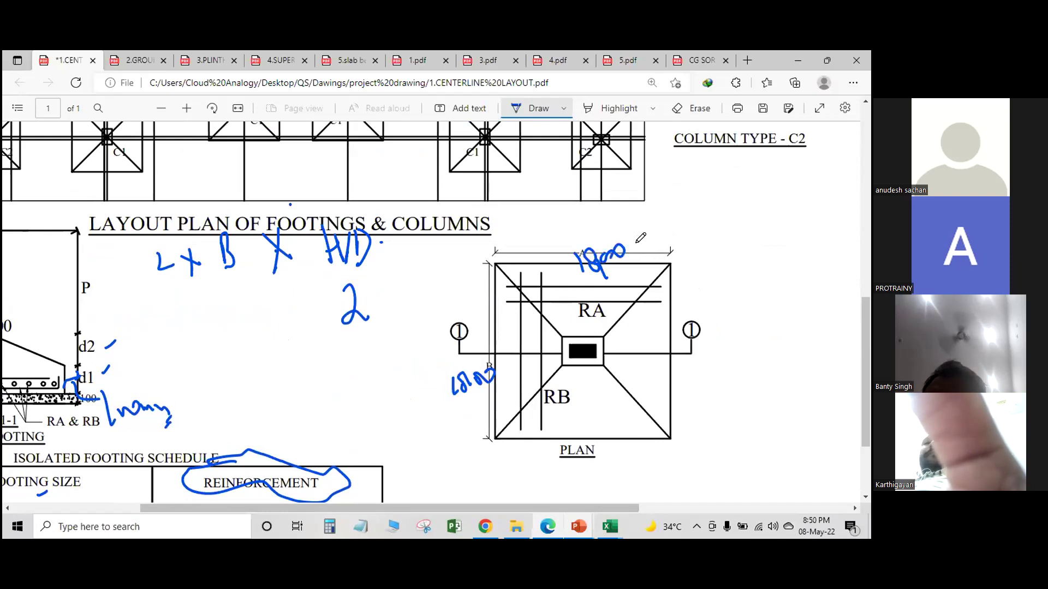
{"action": "left_click_drag", "start_coordinate": [632, 247], "coordinate": [673, 253]}
{"action": "left_click_drag", "start_coordinate": [678, 236], "coordinate": [675, 249]}
{"action": "left_click_drag", "start_coordinate": [457, 416], "coordinate": [468, 412]}
{"action": "mouse_move", "coordinate": [457, 424]}
{"action": "left_mouse_down"}
{"action": "mouse_move", "coordinate": [503, 416]}
{"action": "mouse_move", "coordinate": [535, 383]}
{"action": "left_mouse_up"}
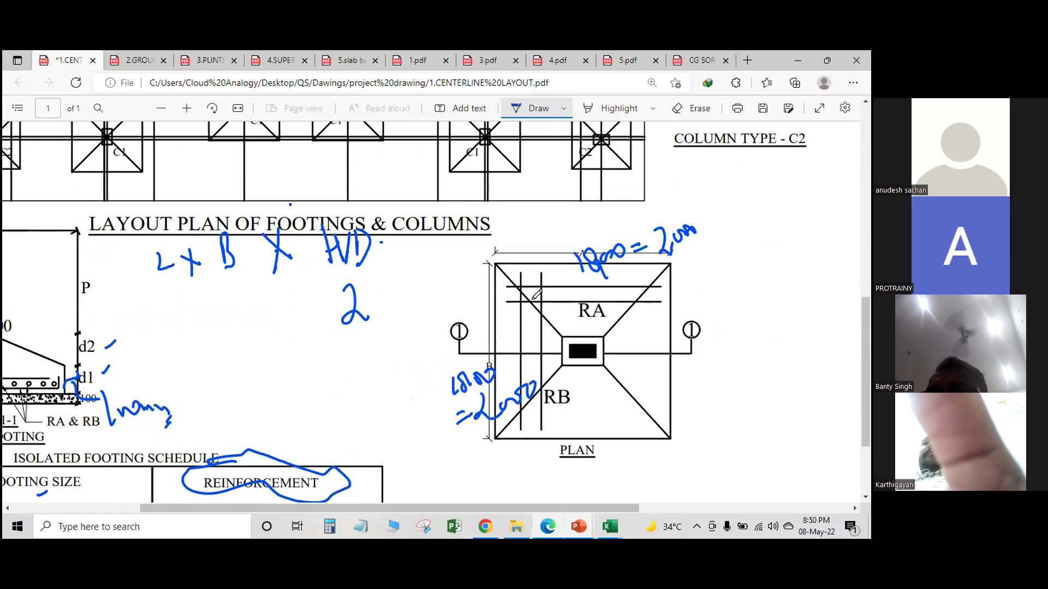
- Complete the handwritten excavation size as "2 x 2 x 2" under the L x B x H/D formula and draw a box around it
{"action": "left_click_drag", "start_coordinate": [345, 503], "coordinate": [259, 510]}
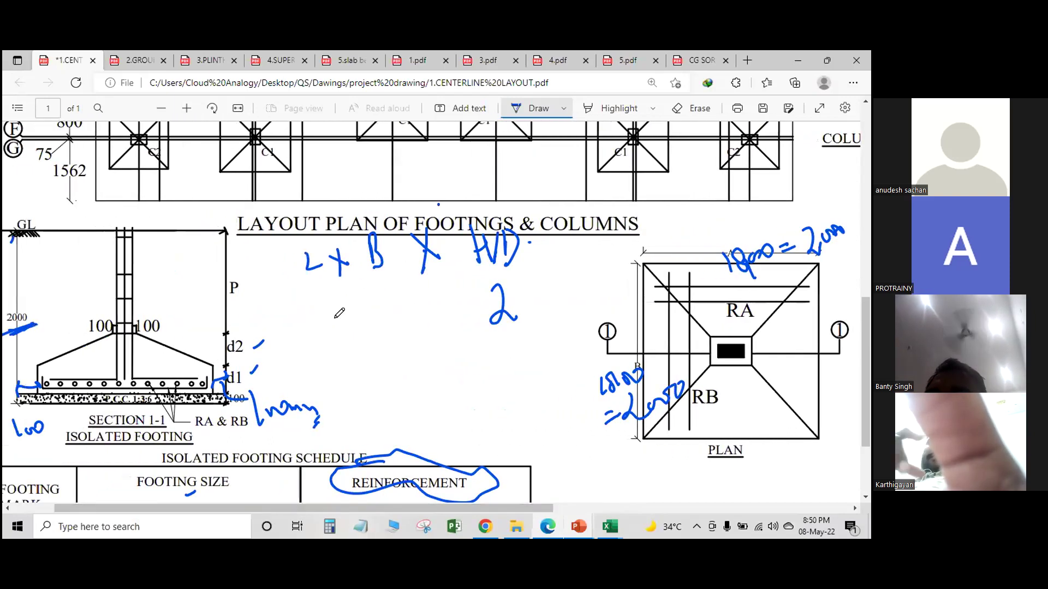
{"action": "mouse_move", "coordinate": [330, 322]}
{"action": "left_mouse_down"}
{"action": "mouse_move", "coordinate": [351, 337]}
{"action": "mouse_move", "coordinate": [403, 329]}
{"action": "mouse_move", "coordinate": [382, 347]}
{"action": "left_mouse_up"}
{"action": "mouse_move", "coordinate": [410, 310]}
{"action": "left_mouse_down"}
{"action": "mouse_move", "coordinate": [437, 327]}
{"action": "mouse_move", "coordinate": [470, 306]}
{"action": "left_mouse_up"}
{"action": "left_click_drag", "start_coordinate": [462, 297], "coordinate": [446, 331]}
{"action": "left_click_drag", "start_coordinate": [326, 379], "coordinate": [521, 341]}
{"action": "mouse_move", "coordinate": [532, 297]}
{"action": "left_mouse_down"}
{"action": "mouse_move", "coordinate": [417, 283]}
{"action": "mouse_move", "coordinate": [311, 376]}
{"action": "mouse_move", "coordinate": [343, 371]}
{"action": "left_mouse_up"}
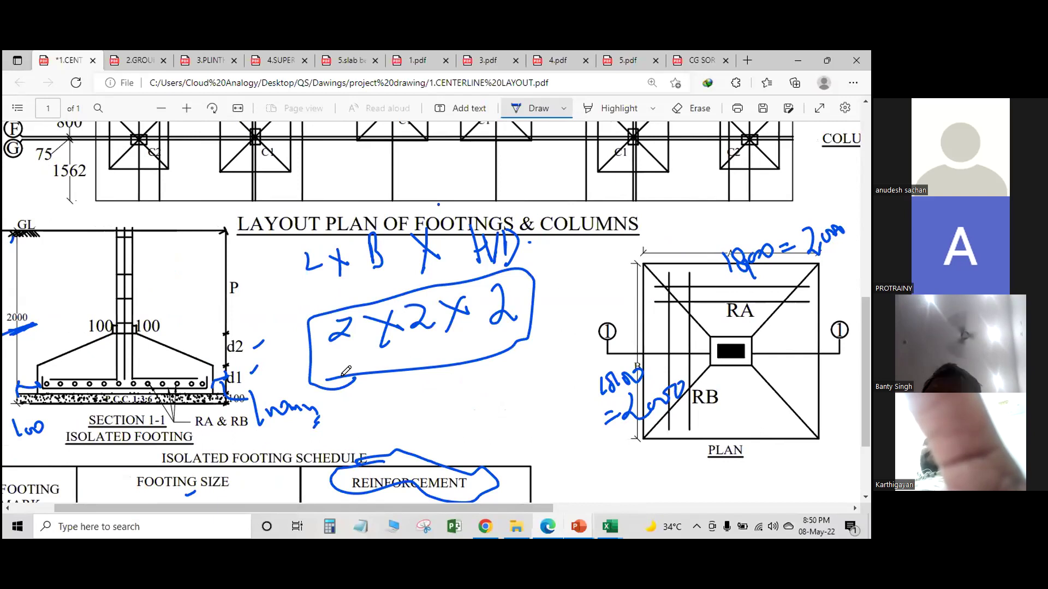
- Tick the F2 footing and the neighbouring F1 footings along grid line A of the layout plan
{"action": "left_click_drag", "start_coordinate": [333, 511], "coordinate": [291, 510]}
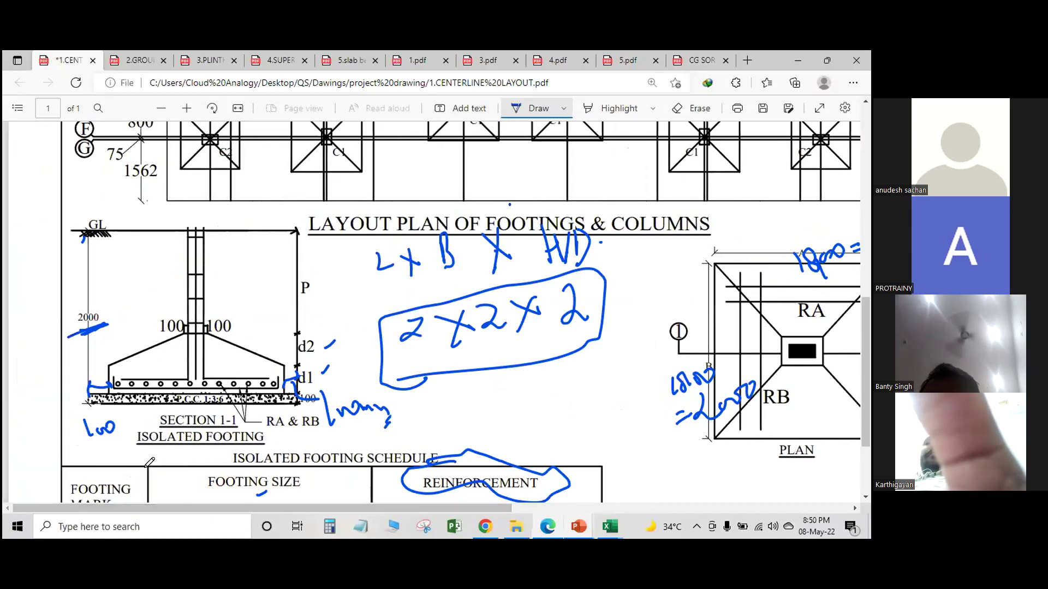
{"action": "scroll", "coordinate": [146, 462], "scroll_direction": "down", "scroll_amount": 2}
{"action": "scroll", "coordinate": [146, 462], "scroll_direction": "down", "scroll_amount": 1}
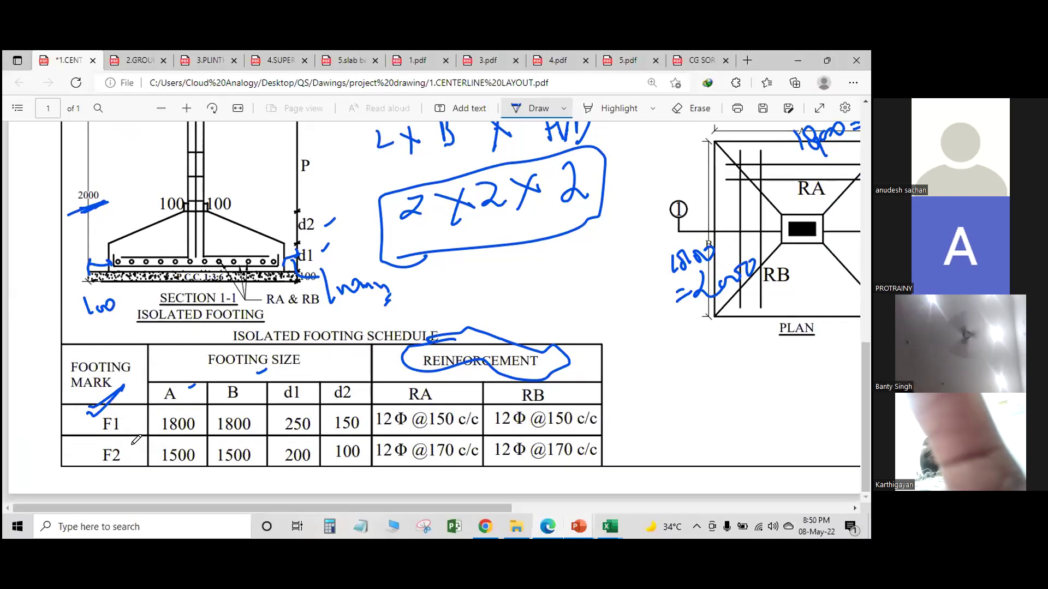
{"action": "scroll", "coordinate": [136, 446], "scroll_direction": "up", "scroll_amount": 10}
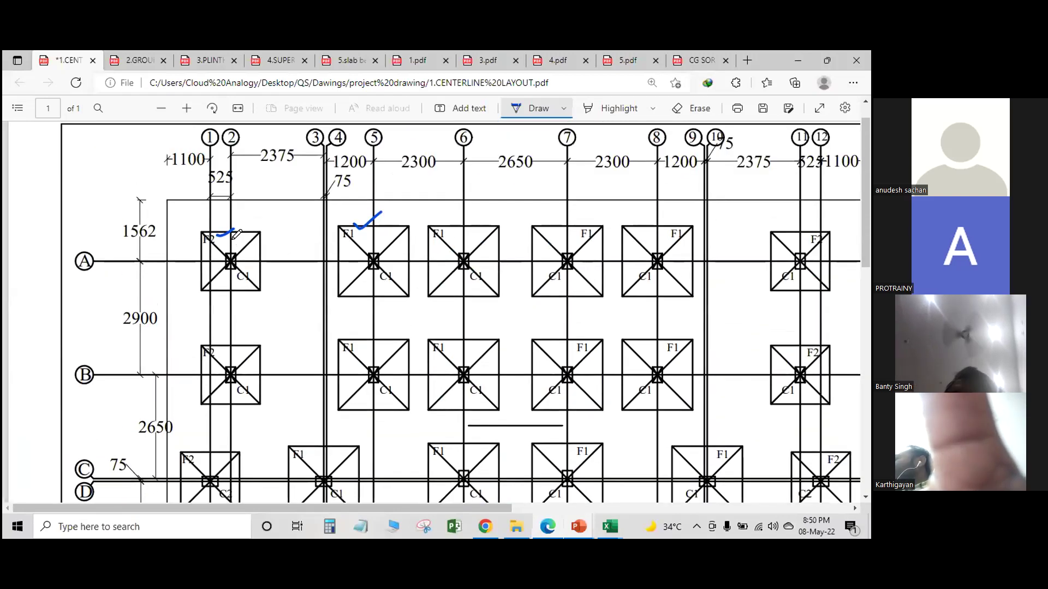
{"action": "left_click_drag", "start_coordinate": [233, 244], "coordinate": [251, 236]}
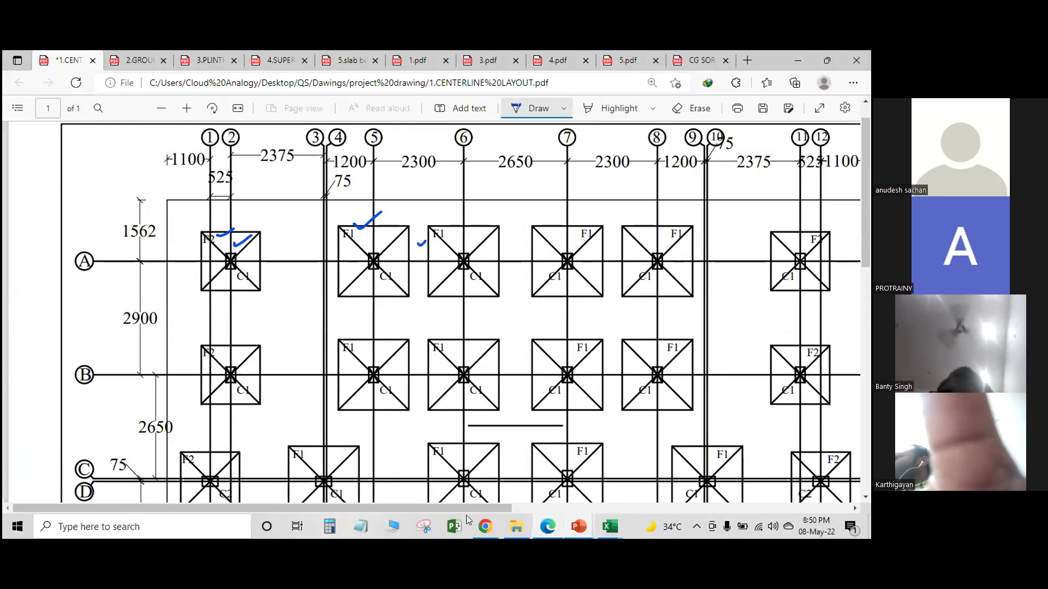
- Return to the ESTIMATION&BOQ PROJECT workbook and examine the F1 excavation row's number of items and length formula
{"action": "left_click", "coordinate": [609, 526]}
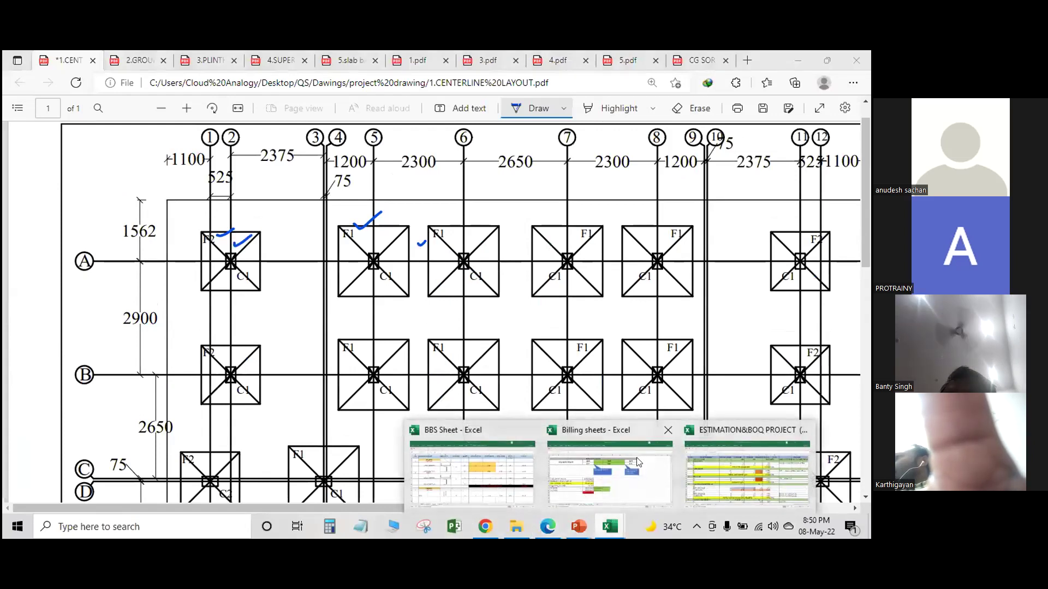
{"action": "left_click", "coordinate": [716, 483]}
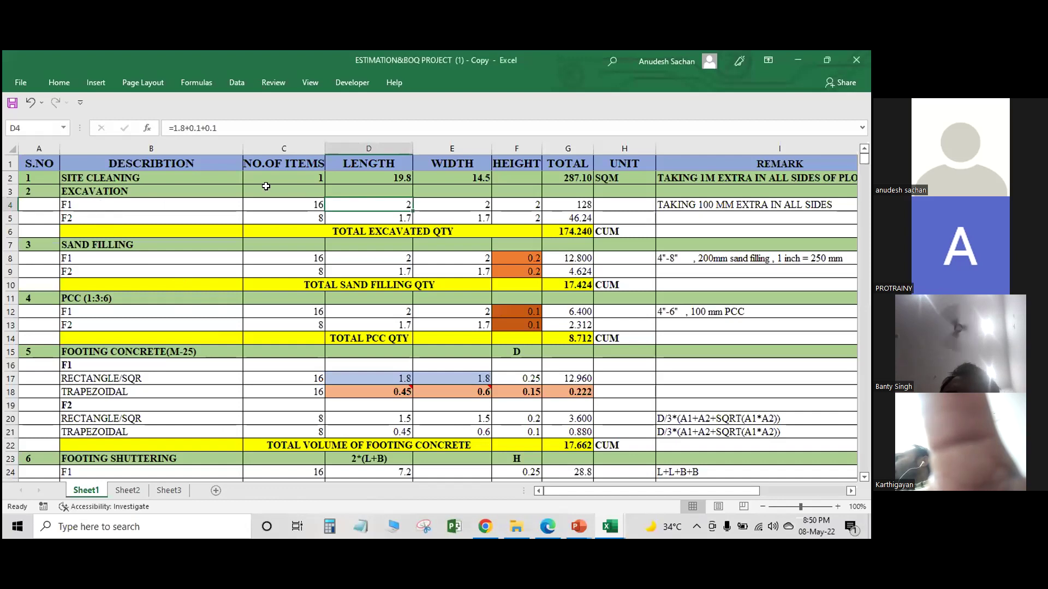
{"action": "key", "text": "Left"}
{"action": "key", "text": "Left"}
{"action": "left_click", "coordinate": [305, 205]}
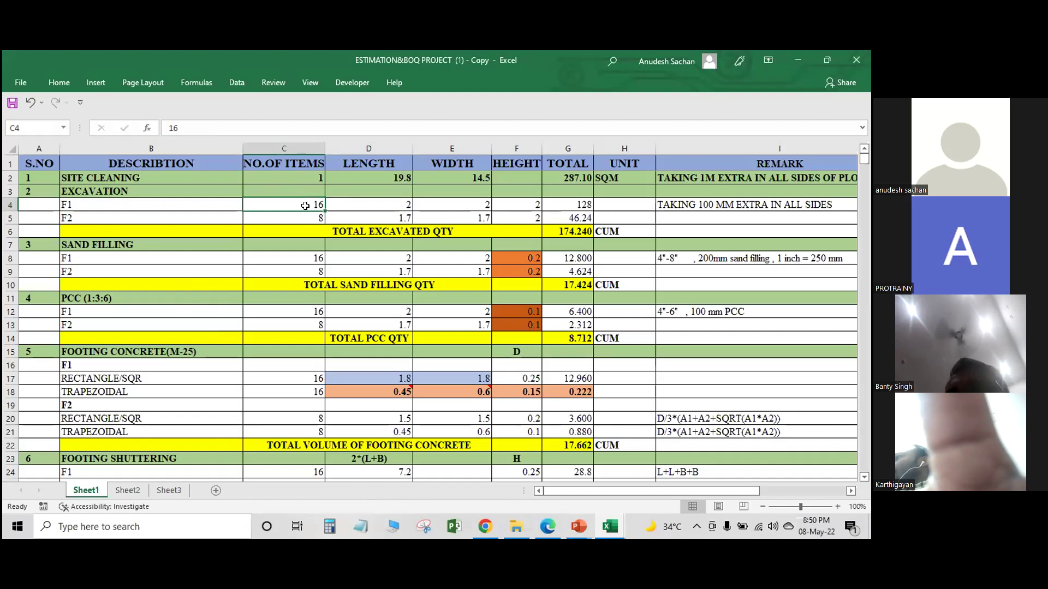
{"action": "left_click", "coordinate": [376, 200]}
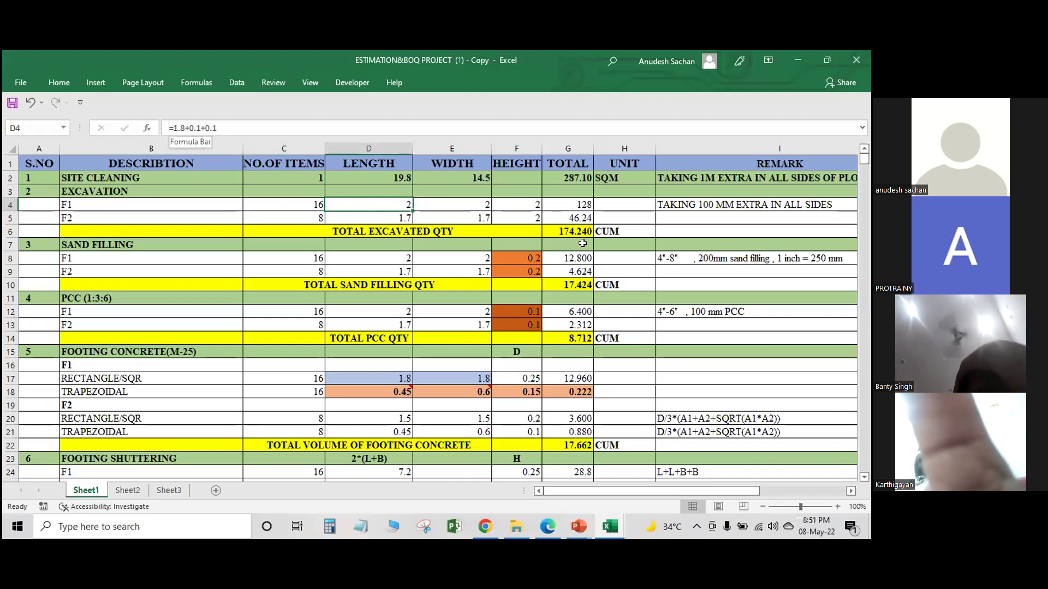
- Inspect the formula behind the F1 excavation total in G4 without changing it
{"action": "double_click", "coordinate": [575, 203]}
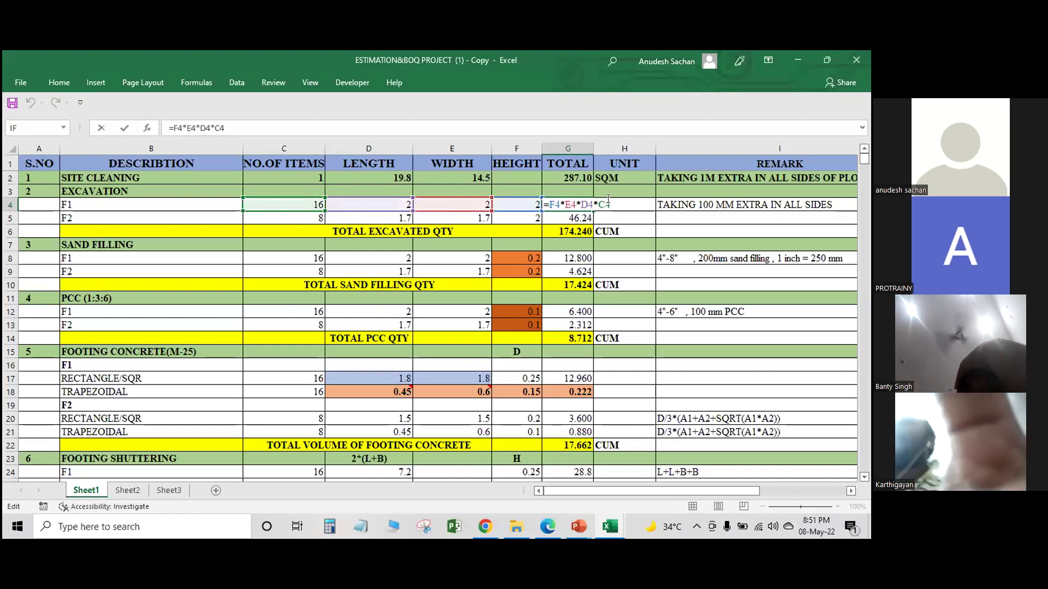
{"action": "key", "text": "ctrl+Return"}
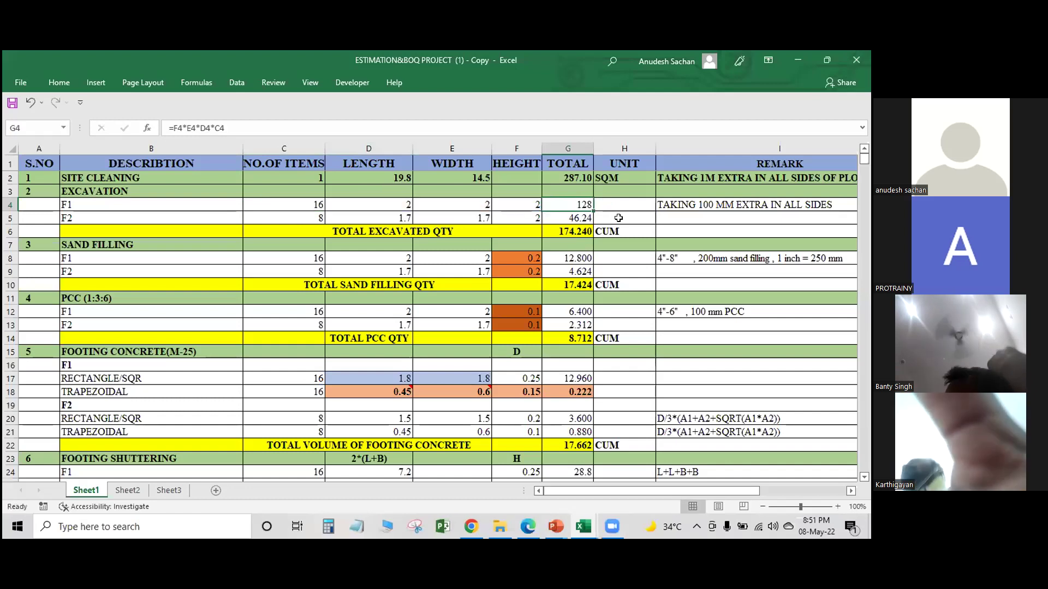
{"action": "key", "text": "F2"}
{"action": "key", "text": "Escape"}
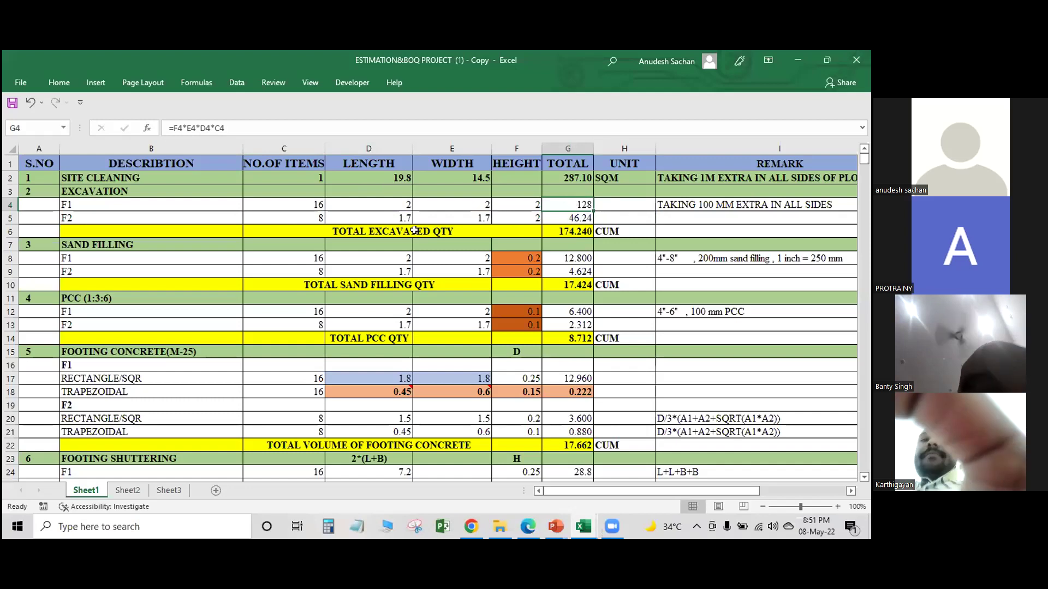
- Clear the F2 excavation total in G5 and refill it by copying the formula down from G4
{"action": "left_click", "coordinate": [575, 220]}
{"action": "key", "text": "Delete"}
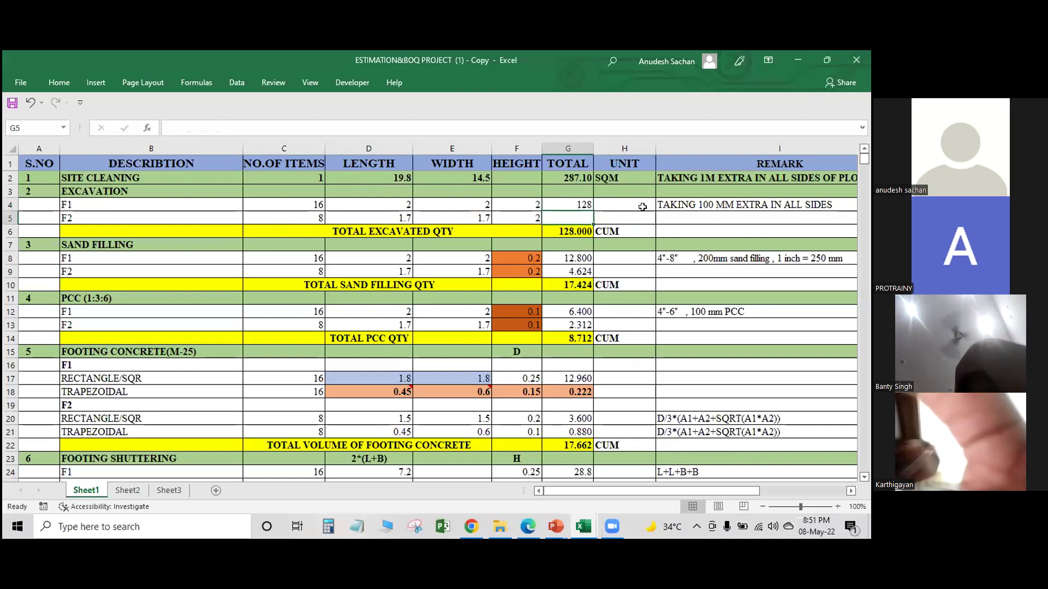
{"action": "left_click", "coordinate": [626, 204]}
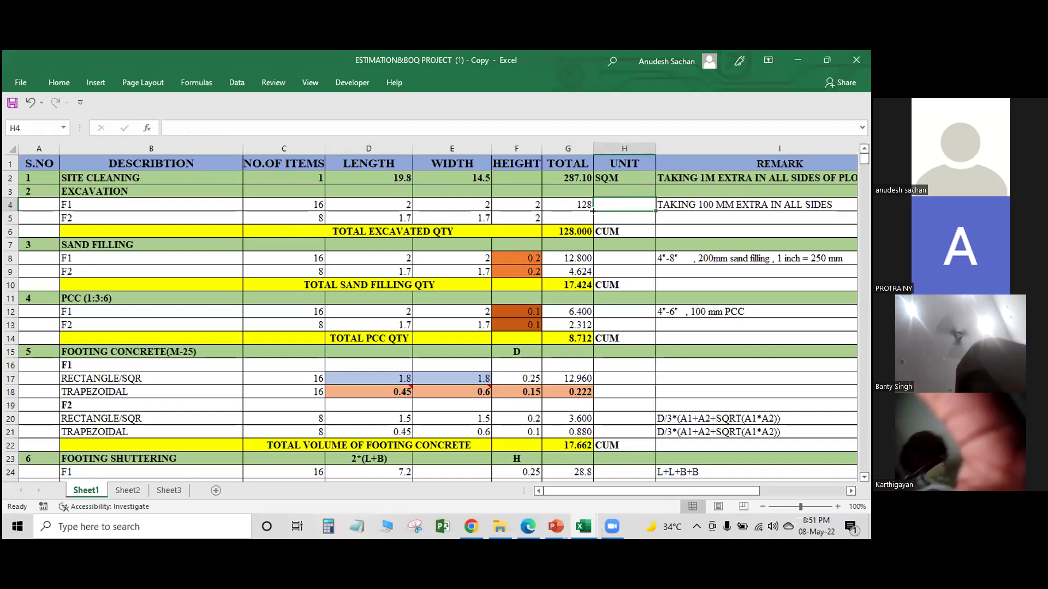
{"action": "left_click", "coordinate": [590, 204]}
{"action": "left_click_drag", "start_coordinate": [593, 211], "coordinate": [591, 218]}
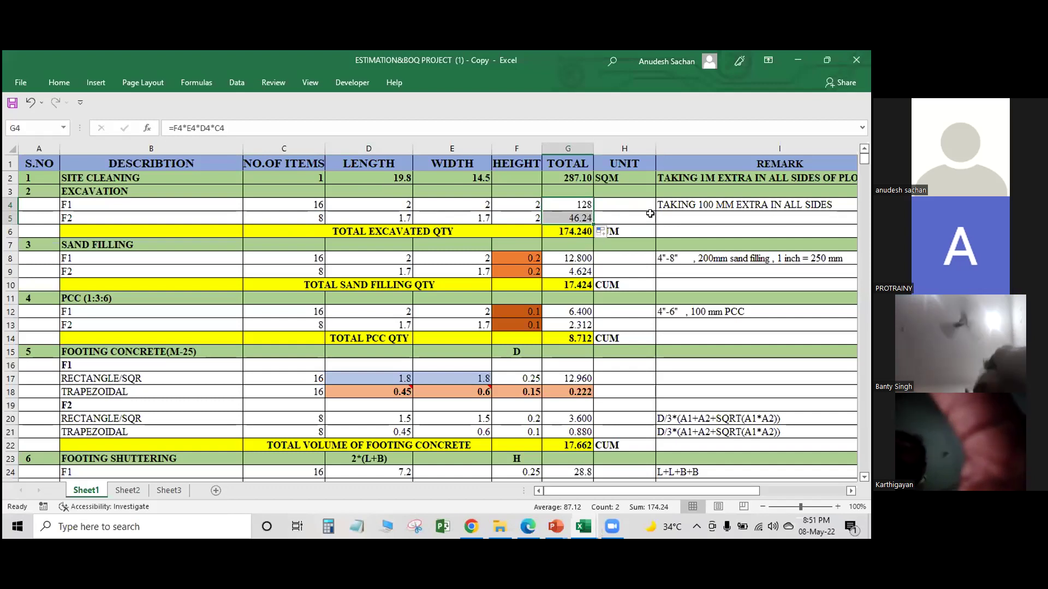
- Clear the F1 and F2 excavation totals in G4:G5
{"action": "key", "text": "Delete"}
{"action": "left_click", "coordinate": [628, 232]}
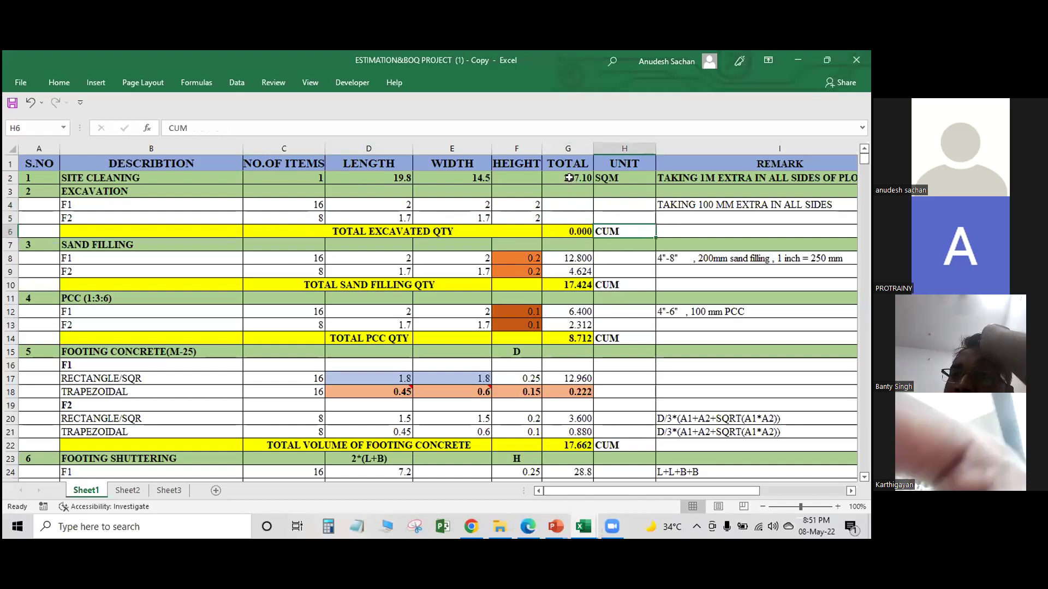
{"action": "left_click", "coordinate": [578, 204]}
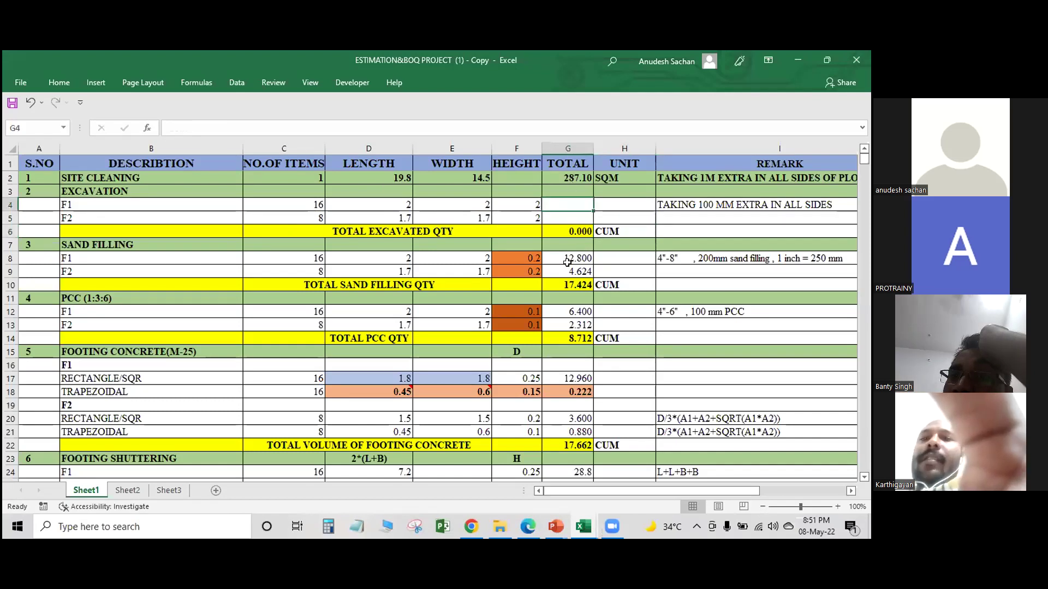
{"action": "left_click", "coordinate": [521, 175]}
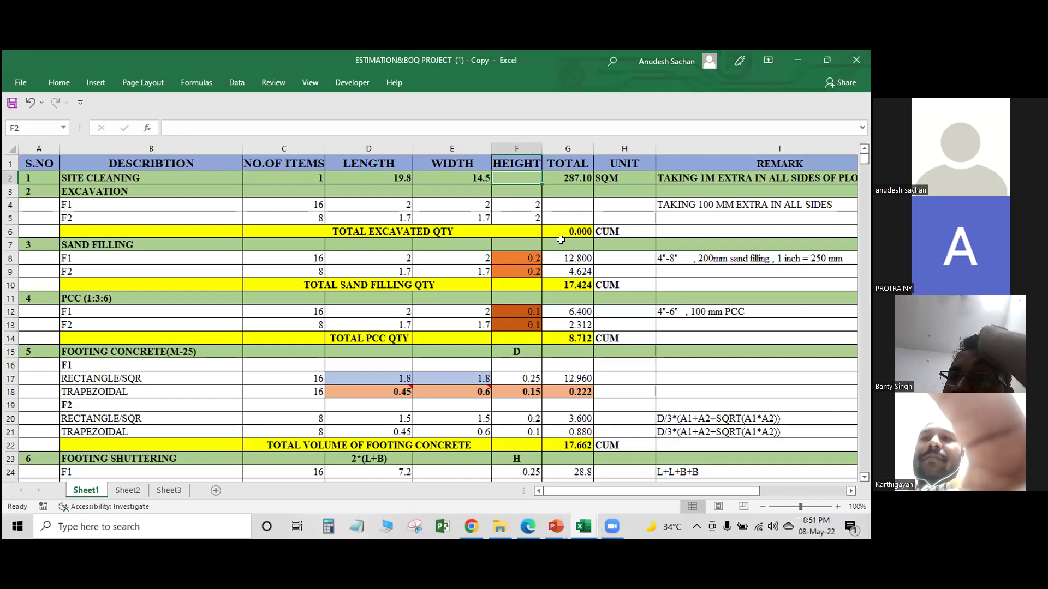
- Enter the F1 excavation total in G4 as number of items times length, width and height, using =C4*D4*E4*F4
{"action": "left_click", "coordinate": [566, 204]}
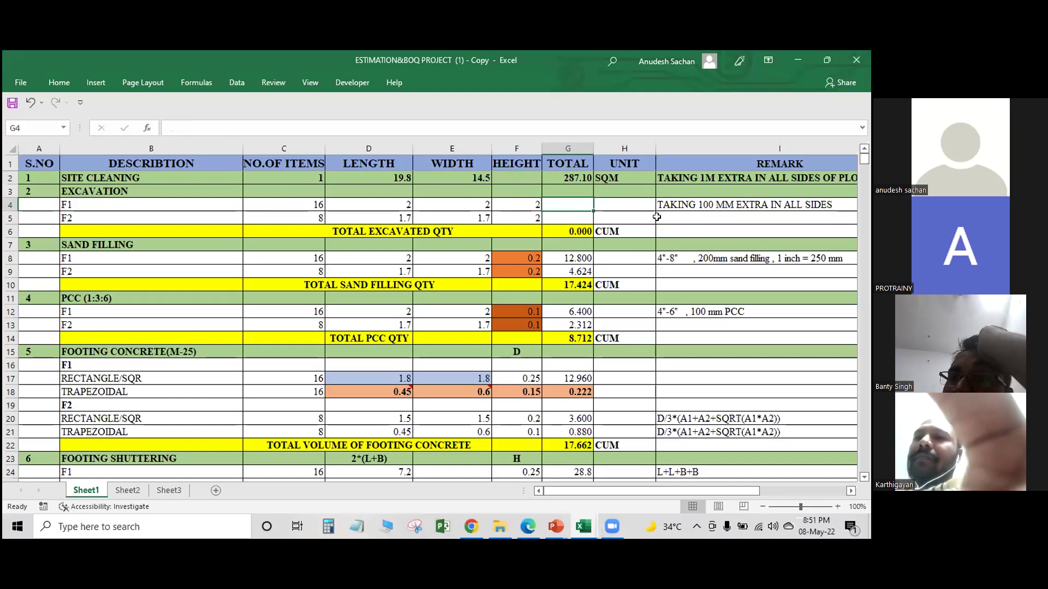
{"action": "type", "text": "="}
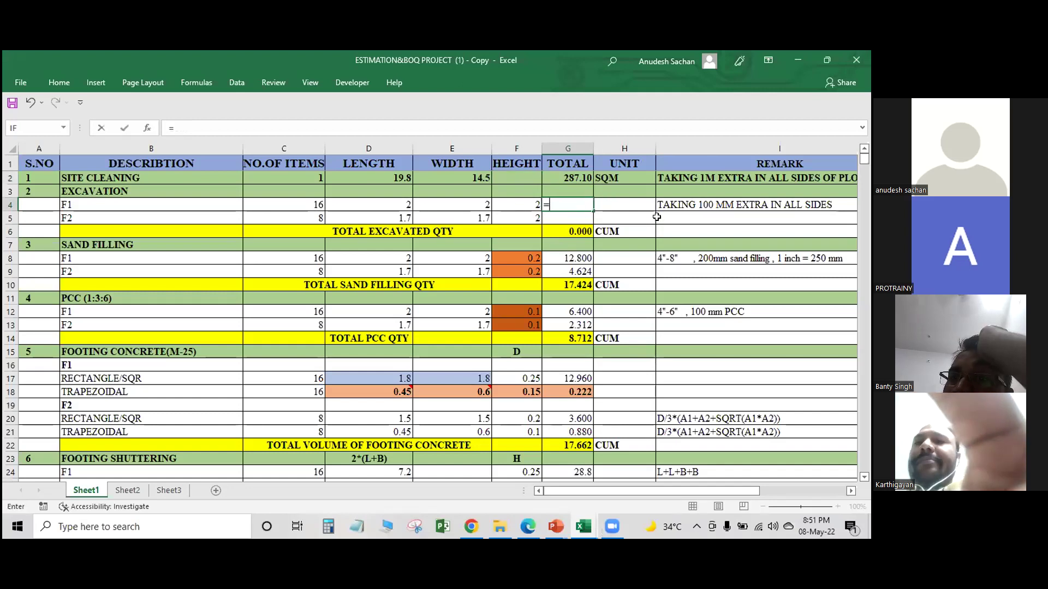
{"action": "left_click", "coordinate": [306, 206]}
{"action": "type", "text": "*"}
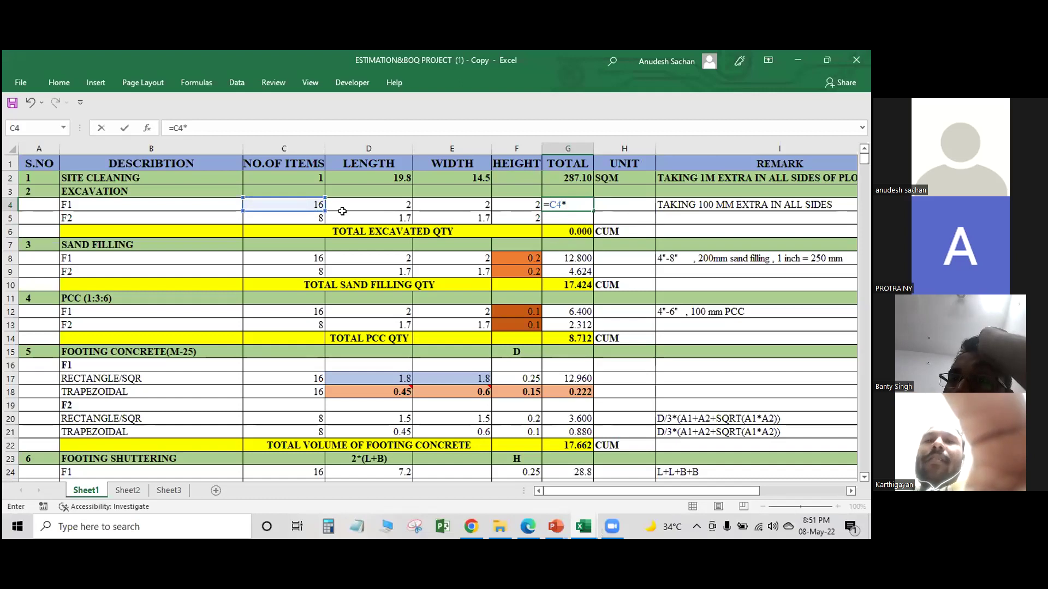
{"action": "left_click", "coordinate": [342, 203]}
{"action": "type", "text": "*"}
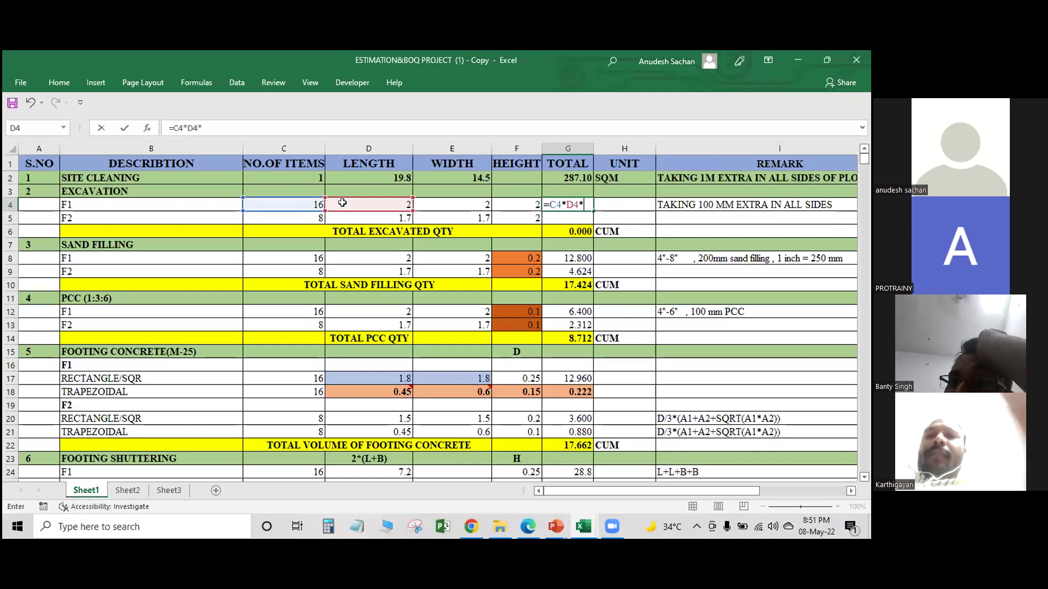
{"action": "left_click", "coordinate": [444, 201]}
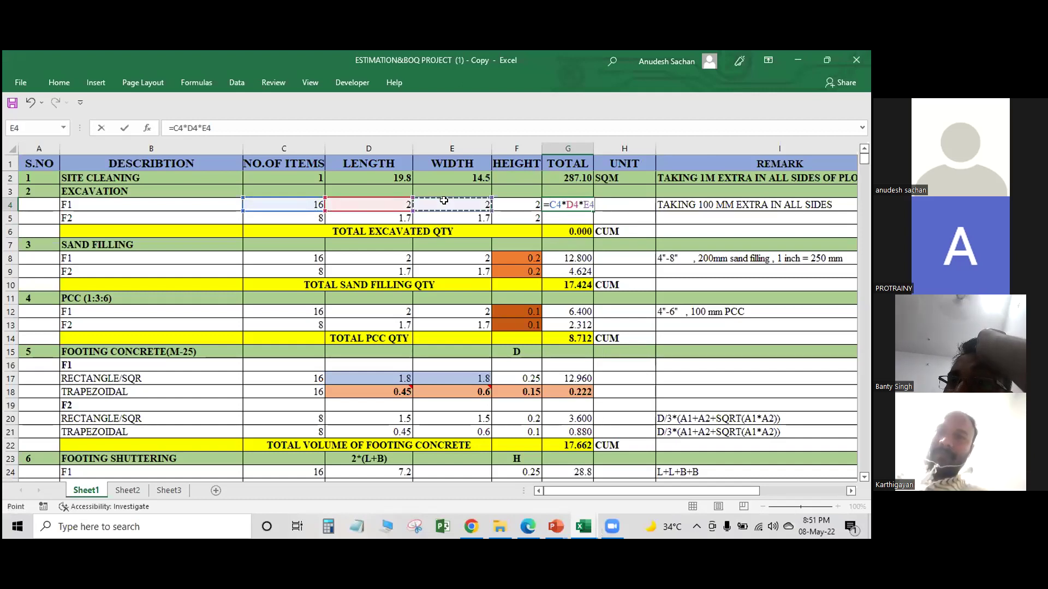
{"action": "type", "text": "*"}
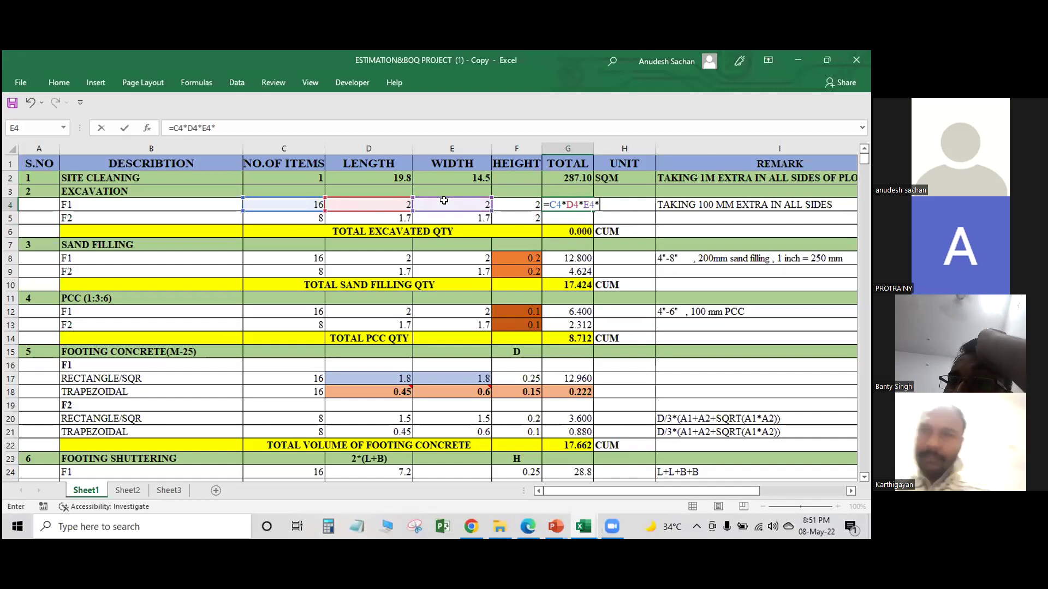
{"action": "left_click", "coordinate": [507, 202]}
{"action": "key", "text": "Return"}
- Copy the F1 excavation total formula from G4 to the F2 row in G5 and inspect its cell references
{"action": "left_click", "coordinate": [568, 202]}
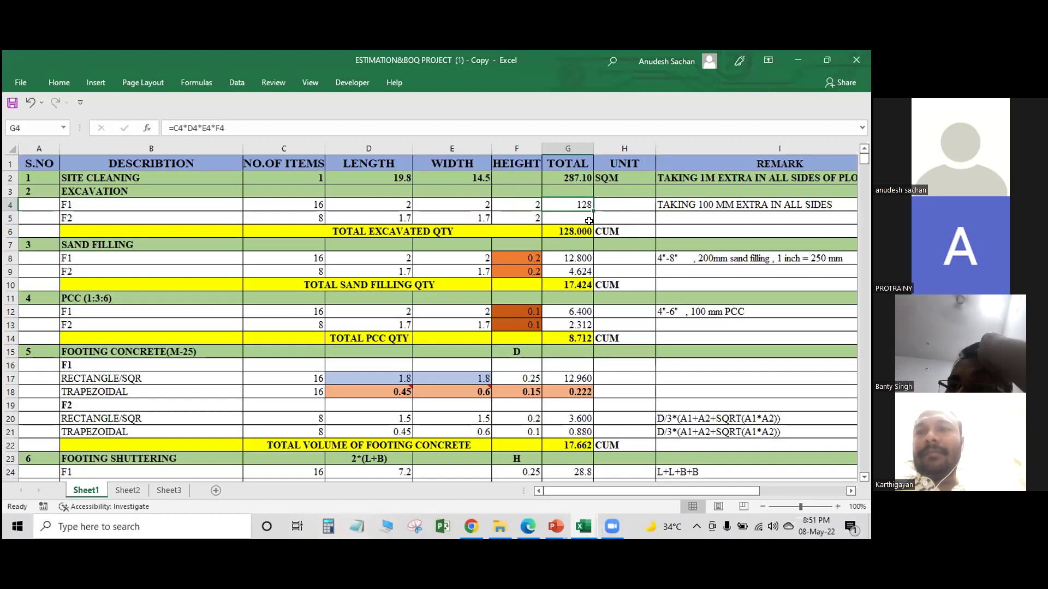
{"action": "key", "text": "ctrl+c"}
{"action": "left_click", "coordinate": [580, 218]}
{"action": "key", "text": "ctrl+v"}
{"action": "left_click", "coordinate": [630, 208]}
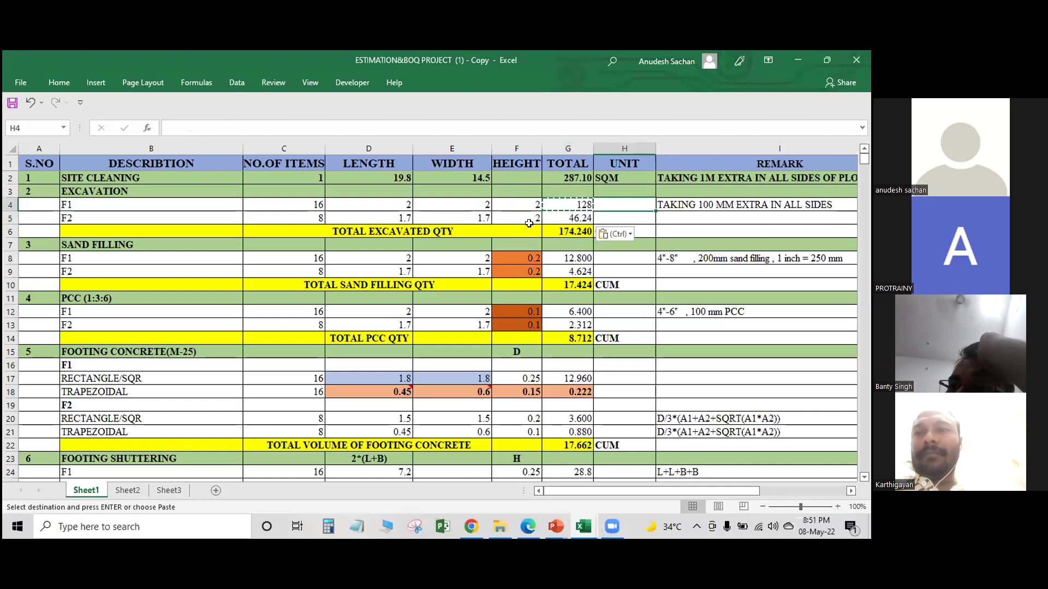
{"action": "left_click", "coordinate": [566, 218]}
{"action": "double_click", "coordinate": [565, 217]}
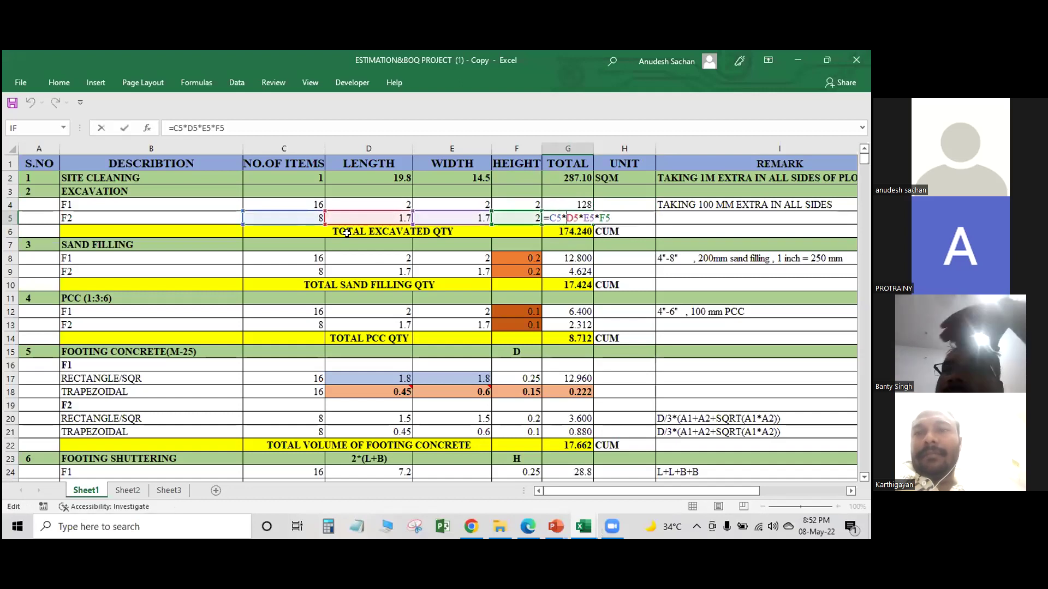
{"action": "key", "text": "Escape"}
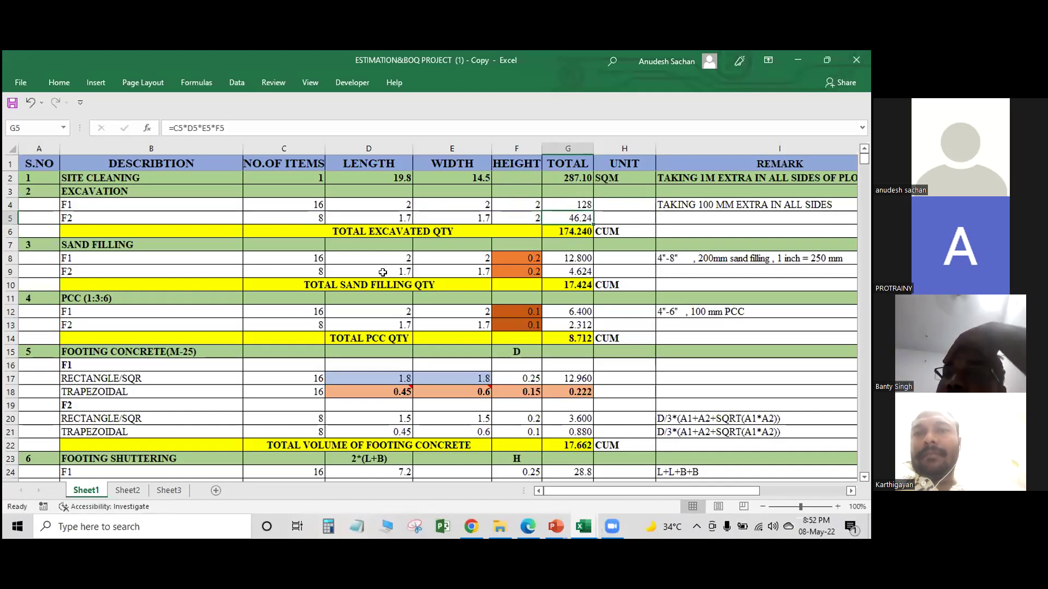
- Total the F1 and F2 excavation volumes in G6 with =SUM(G4:G5)
{"action": "left_click", "coordinate": [420, 231]}
{"action": "key", "text": "Right"}
{"action": "key", "text": "alt+equal"}
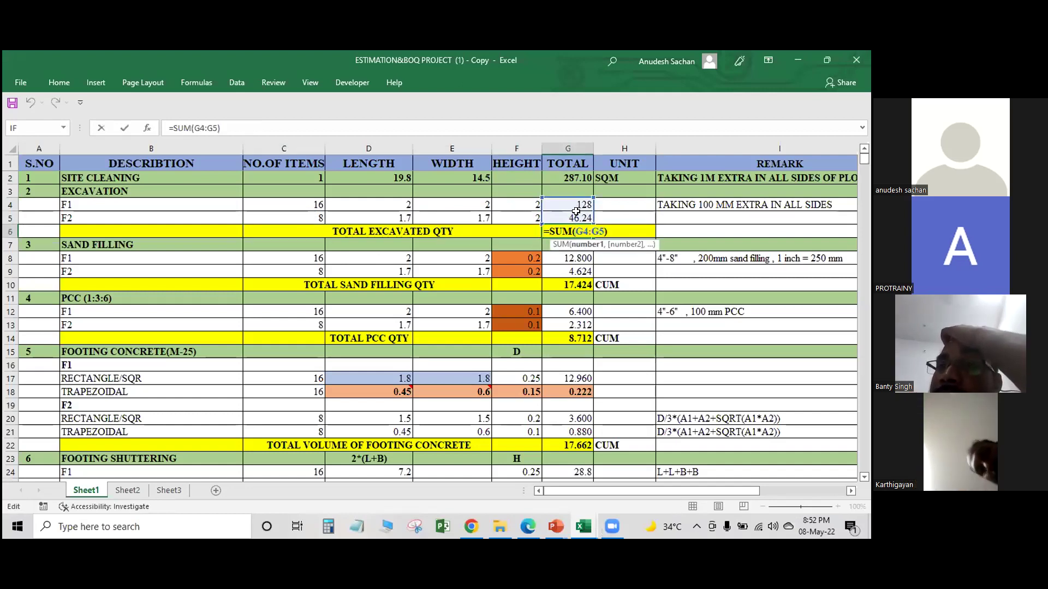
{"action": "key", "text": "ctrl+Return"}
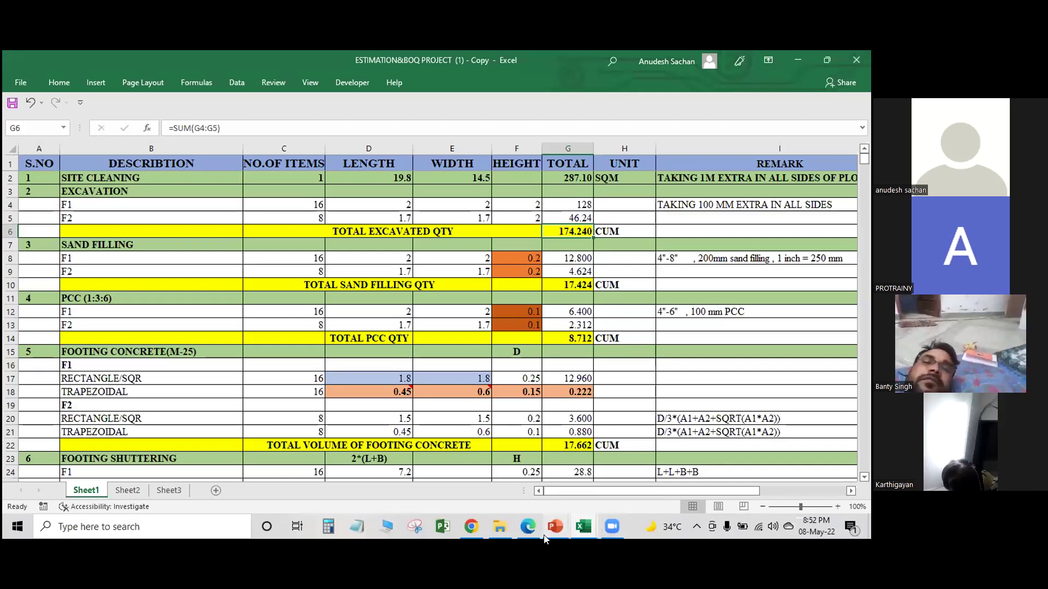
- Switch to the centerline layout PDF in Edge, erase the handwritten notes around the footing section, plan and schedule, and reactivate the Draw pen
{"action": "mouse_move", "coordinate": [544, 537]}
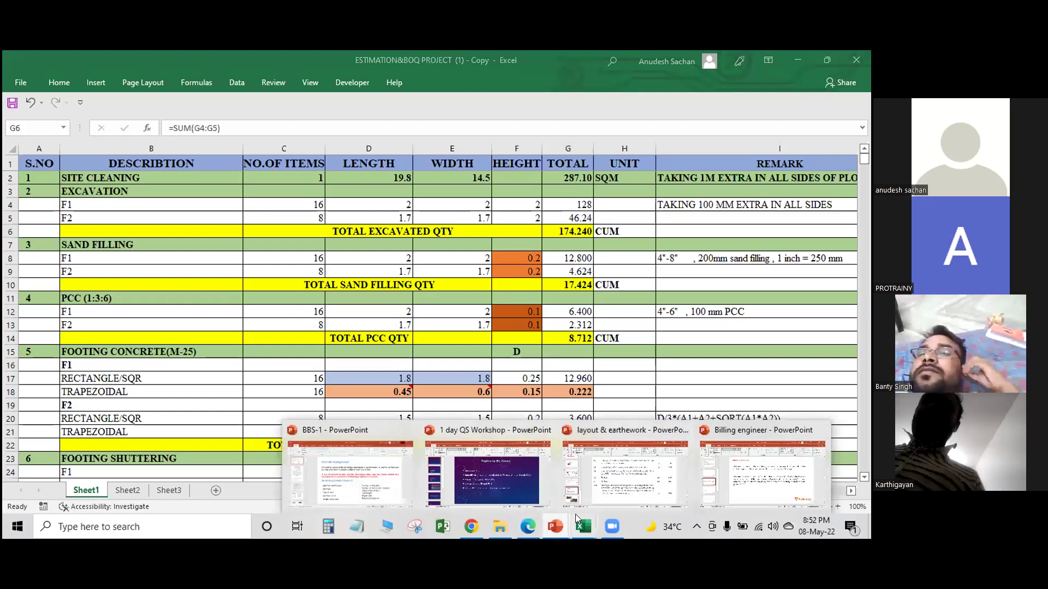
{"action": "left_click", "coordinate": [525, 532]}
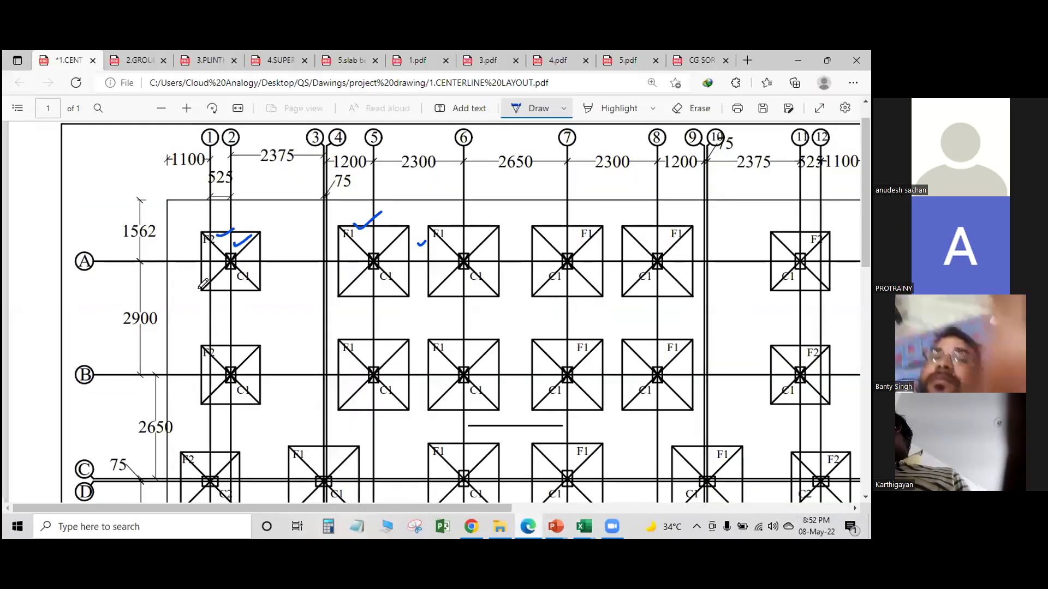
{"action": "scroll", "coordinate": [202, 287], "scroll_direction": "down", "scroll_amount": 5}
{"action": "scroll", "coordinate": [202, 287], "scroll_direction": "down", "scroll_amount": 7}
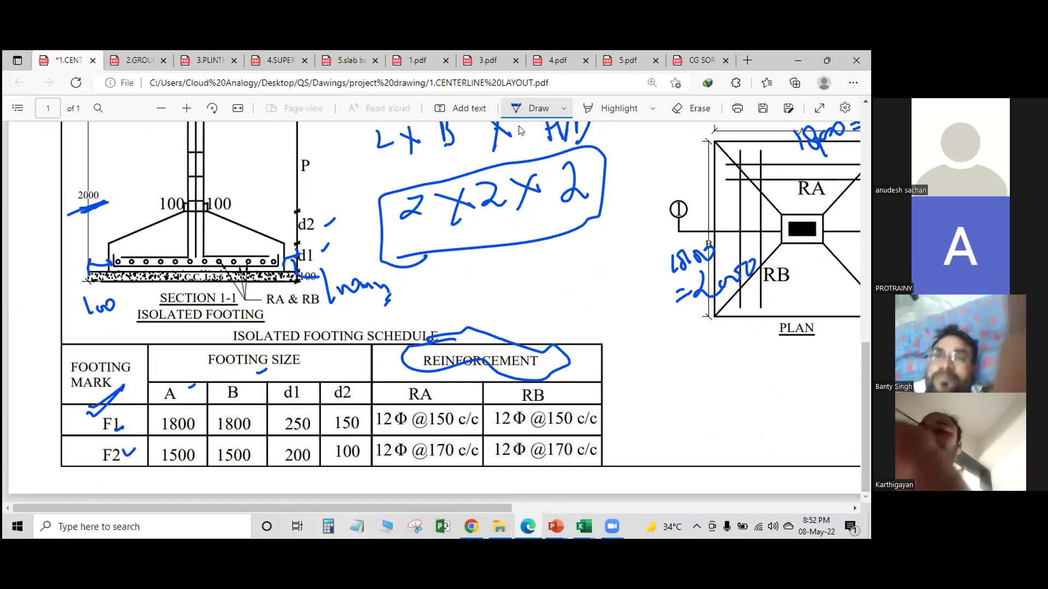
{"action": "left_click", "coordinate": [676, 108]}
{"action": "mouse_move", "coordinate": [467, 236]}
{"action": "left_mouse_down"}
{"action": "mouse_move", "coordinate": [572, 185]}
{"action": "mouse_move", "coordinate": [258, 256]}
{"action": "left_mouse_up"}
{"action": "mouse_move", "coordinate": [162, 214]}
{"action": "left_mouse_down"}
{"action": "mouse_move", "coordinate": [502, 137]}
{"action": "mouse_move", "coordinate": [440, 164]}
{"action": "left_mouse_up"}
{"action": "mouse_move", "coordinate": [408, 120]}
{"action": "left_mouse_down"}
{"action": "mouse_move", "coordinate": [7, 292]}
{"action": "mouse_move", "coordinate": [98, 237]}
{"action": "mouse_move", "coordinate": [120, 202]}
{"action": "mouse_move", "coordinate": [111, 191]}
{"action": "mouse_move", "coordinate": [105, 300]}
{"action": "left_mouse_up"}
{"action": "mouse_move", "coordinate": [411, 271]}
{"action": "left_mouse_down"}
{"action": "mouse_move", "coordinate": [437, 285]}
{"action": "mouse_move", "coordinate": [322, 388]}
{"action": "mouse_move", "coordinate": [134, 386]}
{"action": "mouse_move", "coordinate": [75, 445]}
{"action": "mouse_move", "coordinate": [632, 316]}
{"action": "mouse_move", "coordinate": [791, 243]}
{"action": "left_mouse_up"}
{"action": "mouse_move", "coordinate": [658, 311]}
{"action": "left_mouse_down"}
{"action": "mouse_move", "coordinate": [688, 243]}
{"action": "mouse_move", "coordinate": [805, 134]}
{"action": "mouse_move", "coordinate": [689, 170]}
{"action": "left_mouse_up"}
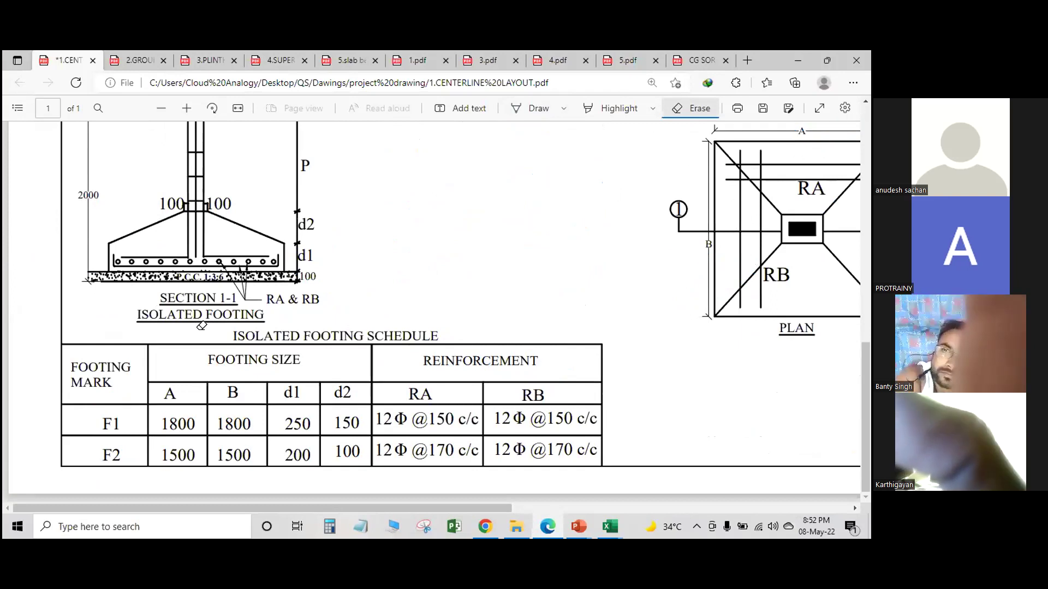
{"action": "scroll", "coordinate": [201, 326], "scroll_direction": "up", "scroll_amount": 5}
{"action": "scroll", "coordinate": [239, 157], "scroll_direction": "down", "scroll_amount": 3}
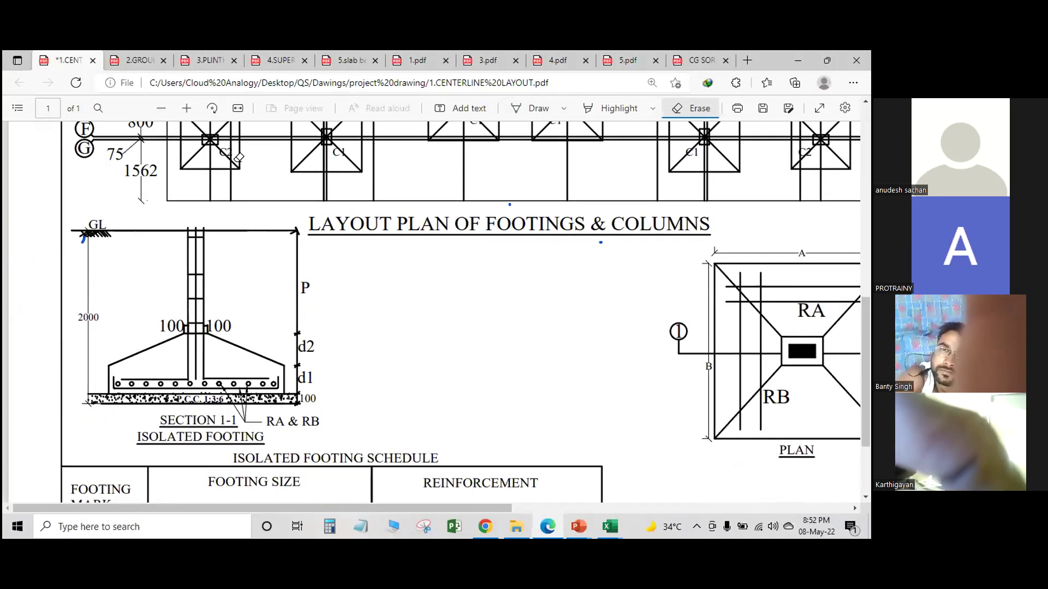
{"action": "left_click", "coordinate": [693, 108]}
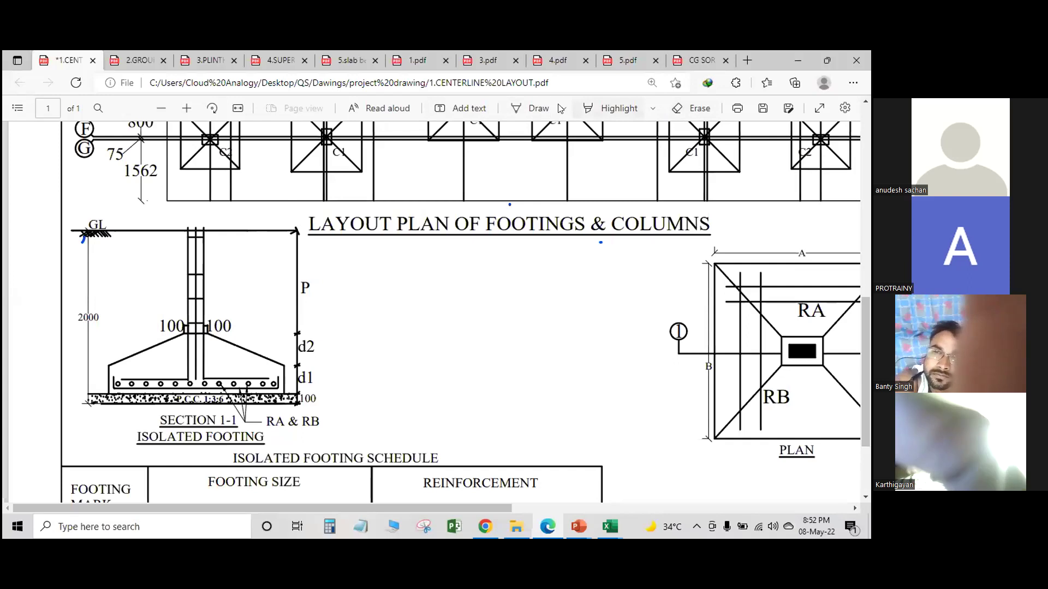
{"action": "left_click", "coordinate": [537, 108]}
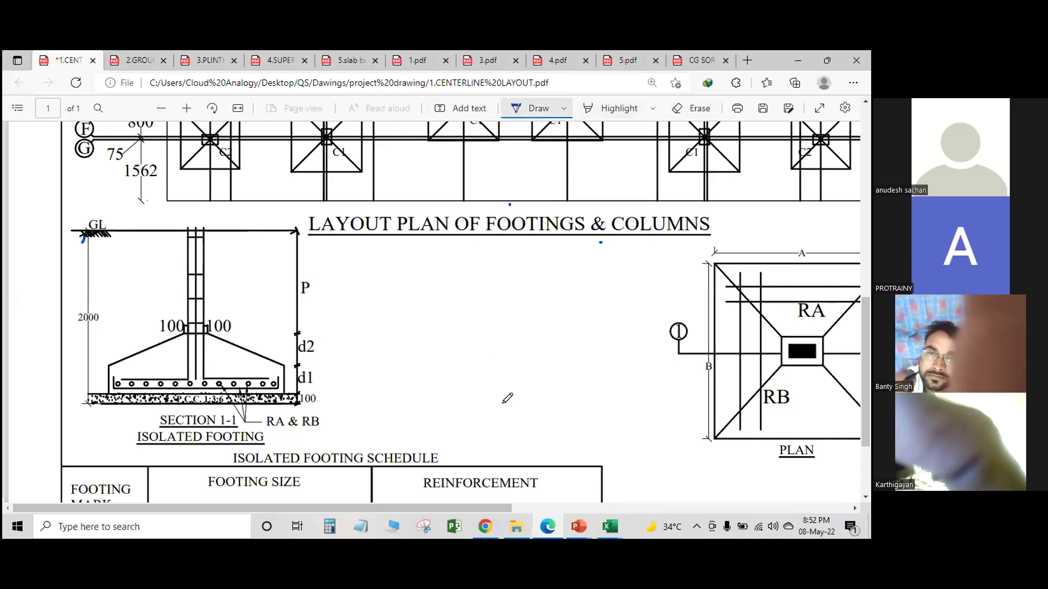
{"action": "scroll", "coordinate": [338, 397], "scroll_direction": "down", "scroll_amount": 1}
{"action": "scroll", "coordinate": [339, 396], "scroll_direction": "down", "scroll_amount": 3}
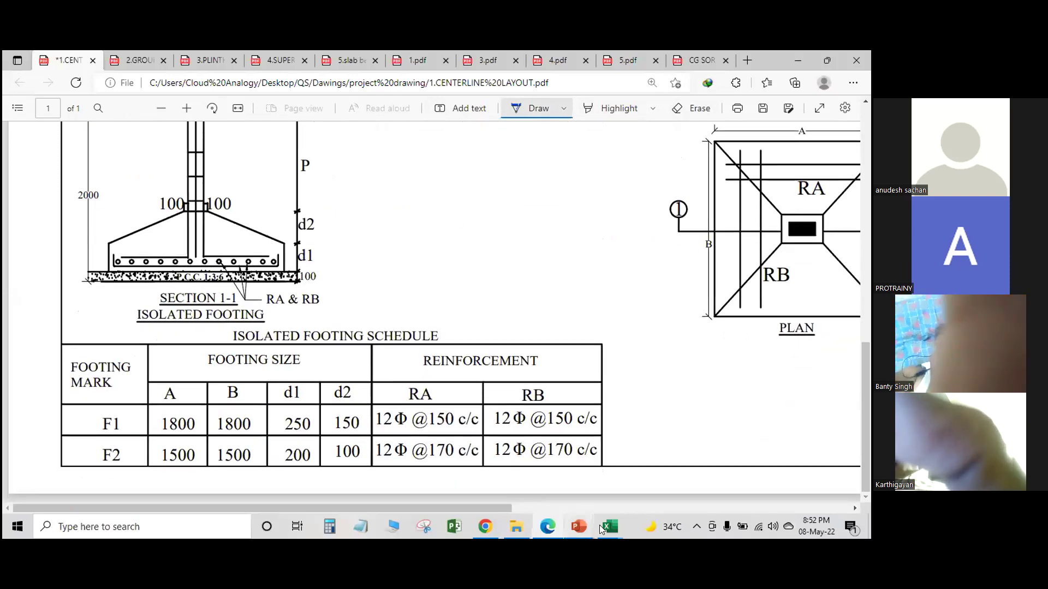
- Return to the ESTIMATION&BOQ PROJECT workbook in Excel and go to the PCC (1:3:6) item heading in B11
{"action": "left_click", "coordinate": [628, 525]}
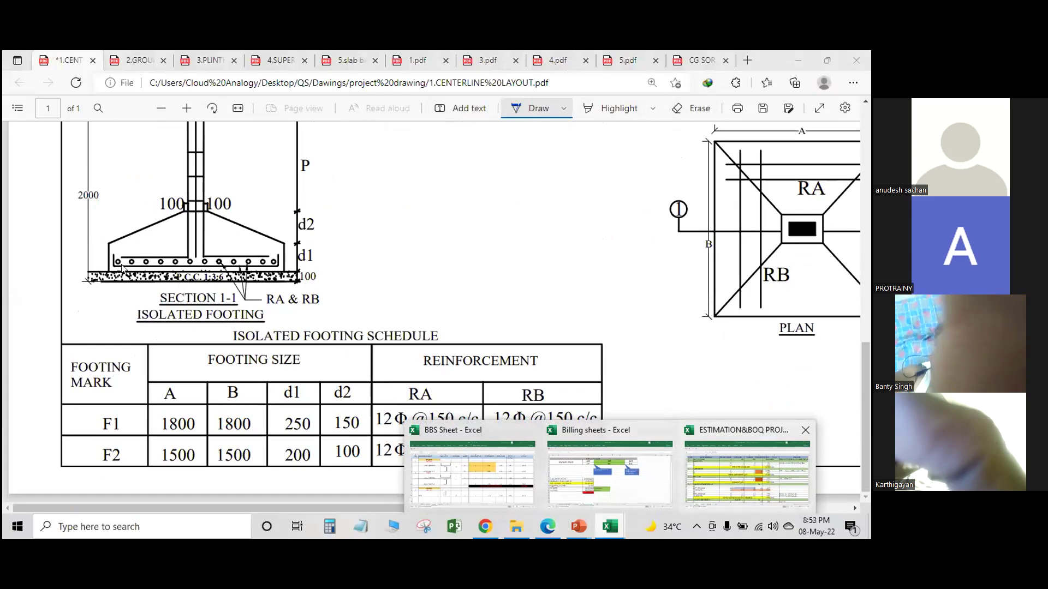
{"action": "left_click", "coordinate": [748, 468]}
{"action": "key", "text": "Down"}
{"action": "key", "text": "Down"}
{"action": "key", "text": "Down"}
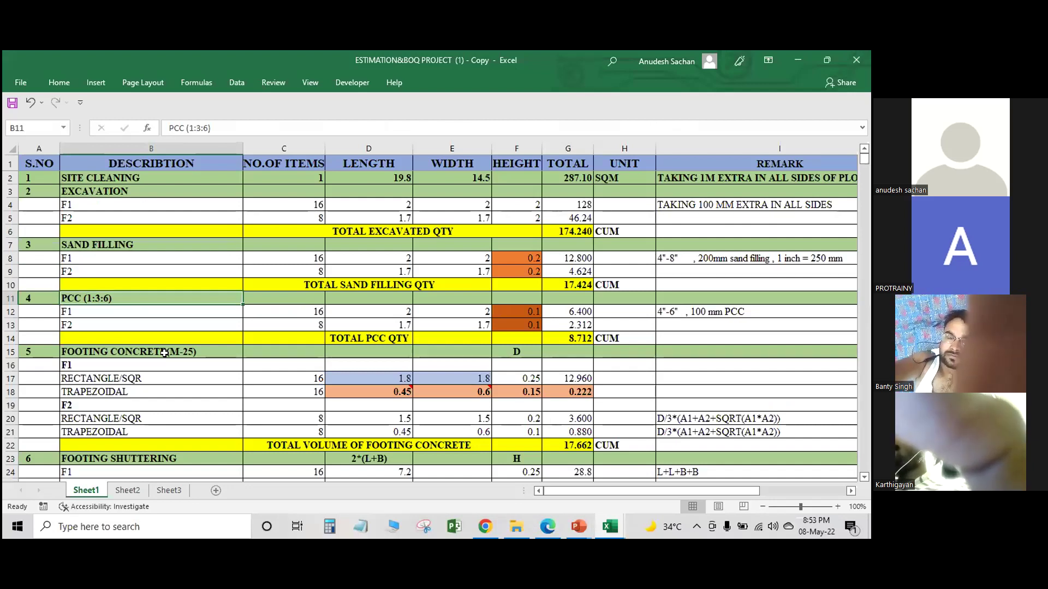
- Go back to the centerline layout drawing in Edge and handwrite "Volume = L×B×D" beneath the layout plan title
{"action": "left_click", "coordinate": [552, 528]}
{"action": "scroll", "coordinate": [350, 388], "scroll_direction": "up", "scroll_amount": 2}
{"action": "scroll", "coordinate": [350, 389], "scroll_direction": "down", "scroll_amount": 2}
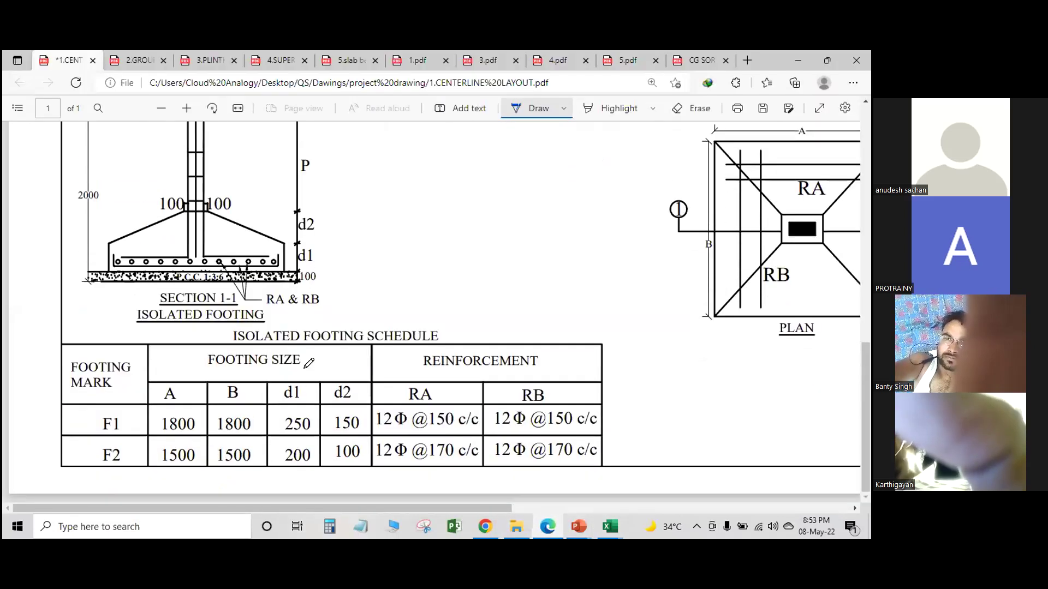
{"action": "scroll", "coordinate": [346, 426], "scroll_direction": "up", "scroll_amount": 4}
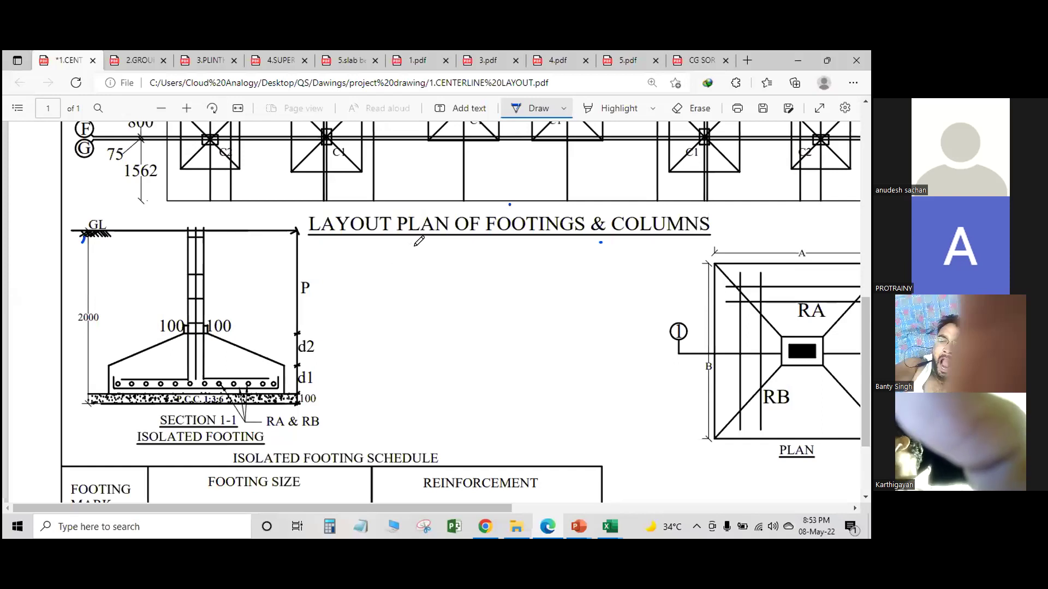
{"action": "mouse_move", "coordinate": [409, 252]}
{"action": "left_mouse_down"}
{"action": "mouse_move", "coordinate": [448, 240]}
{"action": "mouse_move", "coordinate": [466, 257]}
{"action": "mouse_move", "coordinate": [494, 249]}
{"action": "mouse_move", "coordinate": [502, 263]}
{"action": "left_mouse_up"}
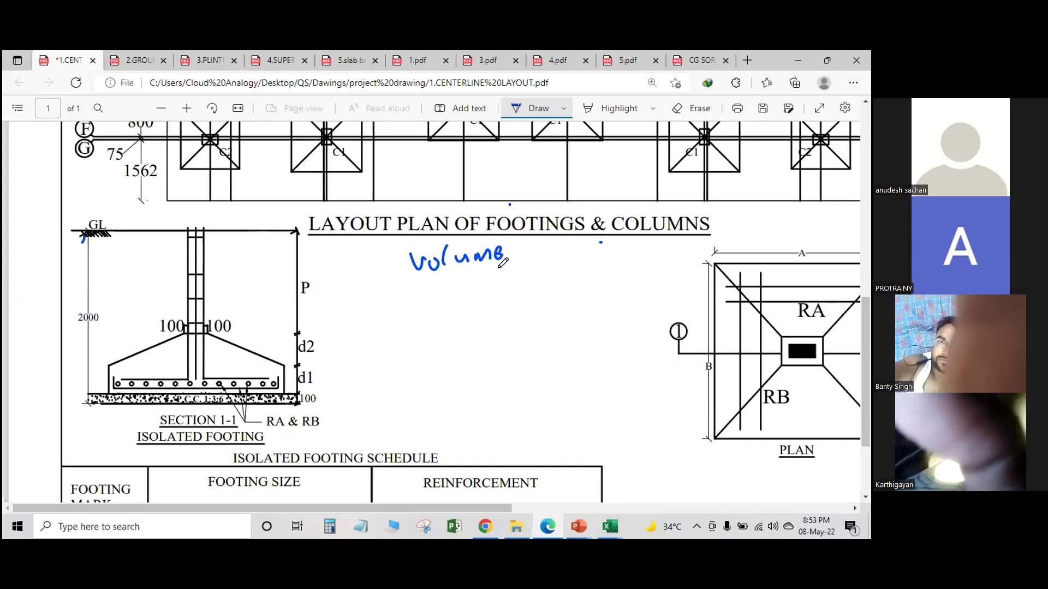
{"action": "mouse_move", "coordinate": [539, 231]}
{"action": "left_mouse_down"}
{"action": "mouse_move", "coordinate": [570, 255]}
{"action": "mouse_move", "coordinate": [624, 221]}
{"action": "mouse_move", "coordinate": [666, 243]}
{"action": "mouse_move", "coordinate": [677, 218]}
{"action": "mouse_move", "coordinate": [699, 235]}
{"action": "mouse_move", "coordinate": [674, 266]}
{"action": "left_mouse_up"}
{"action": "left_click", "coordinate": [724, 228]}
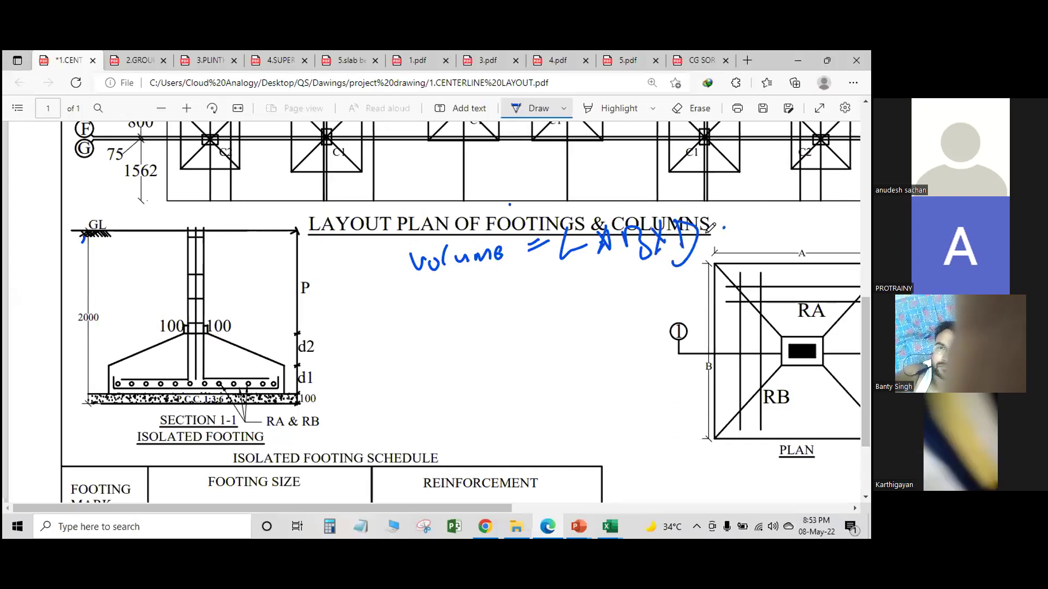
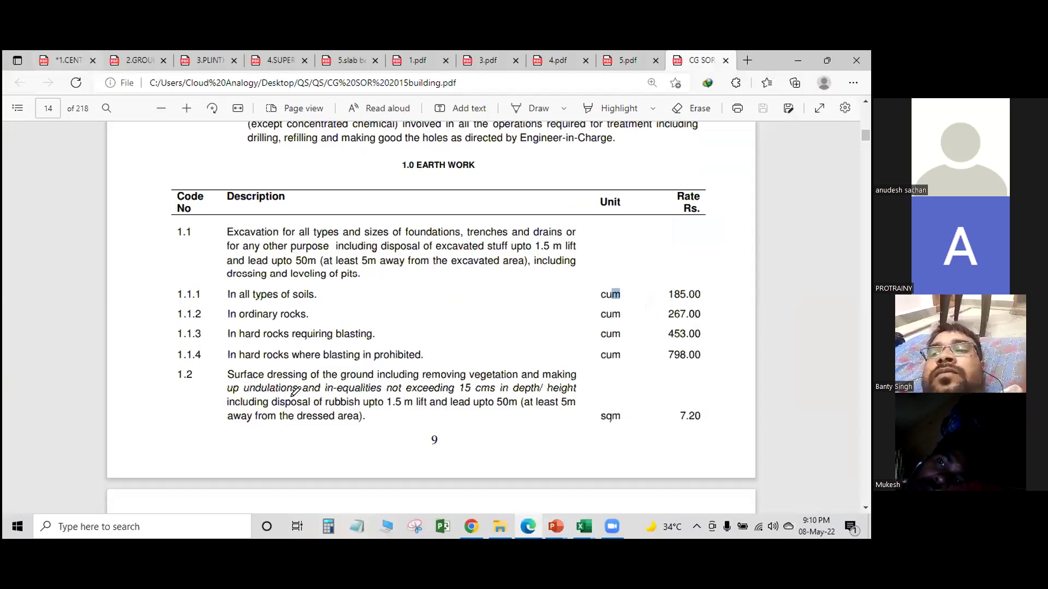
- Return from the CG SOR document to the centerline layout drawing and trace the two horizontal RA bars in the footing plan
{"action": "scroll", "coordinate": [385, 453], "scroll_direction": "down", "scroll_amount": 3}
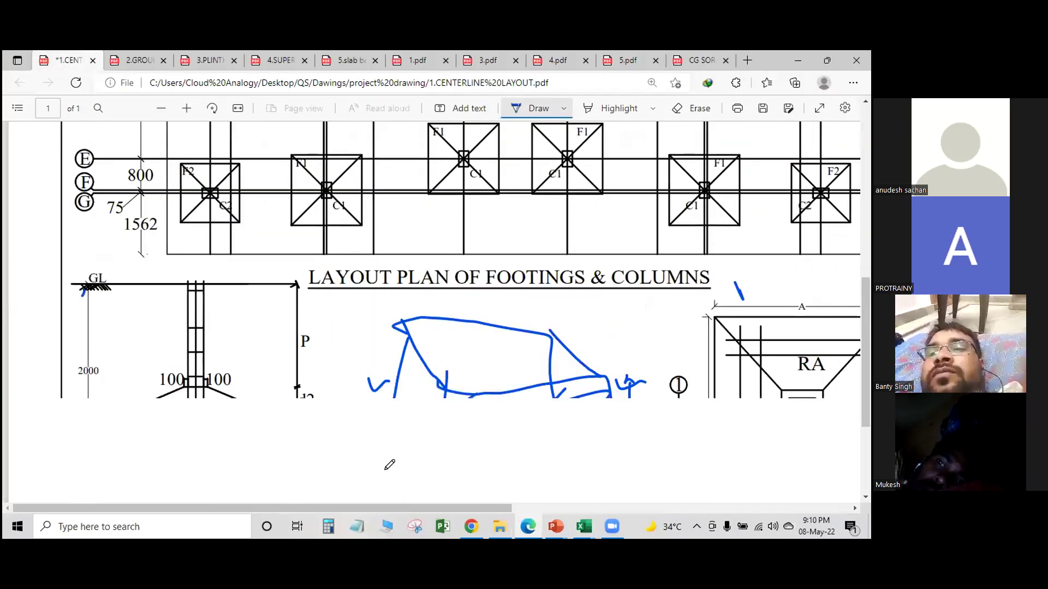
{"action": "scroll", "coordinate": [389, 464], "scroll_direction": "down", "scroll_amount": 4}
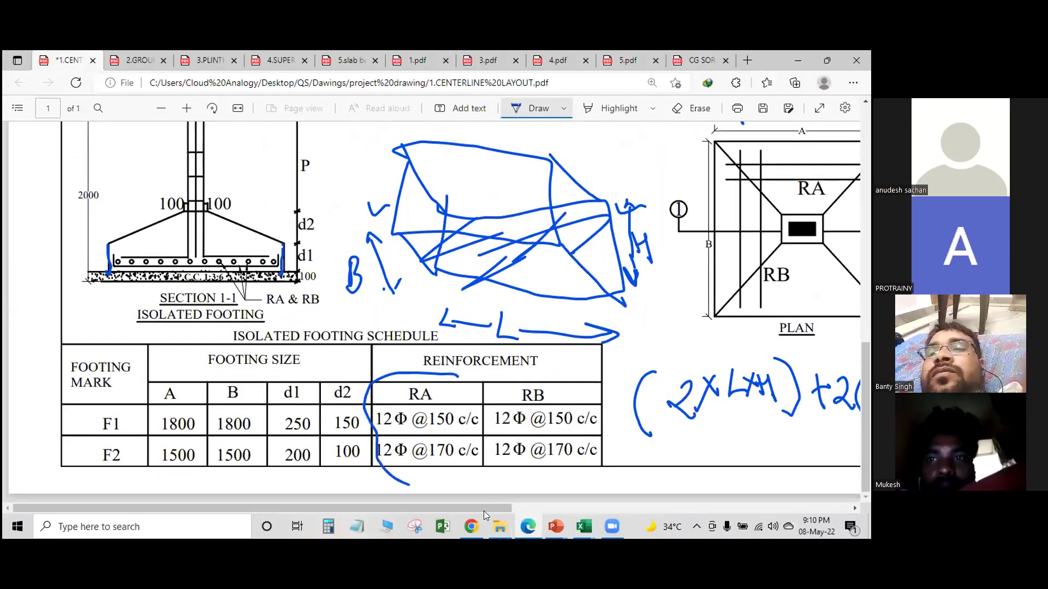
{"action": "left_click_drag", "start_coordinate": [484, 508], "coordinate": [618, 507]}
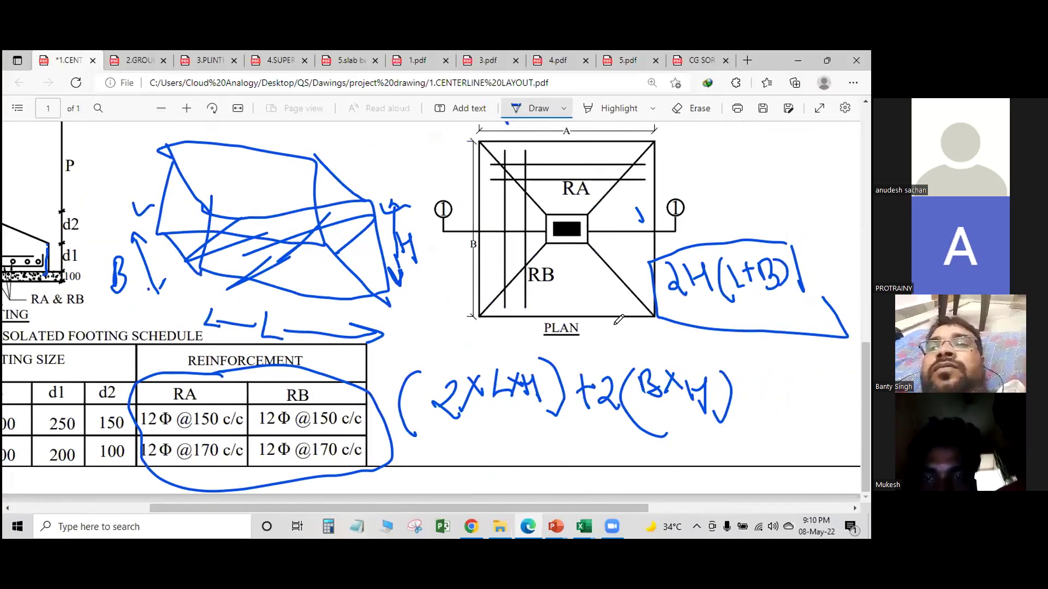
{"action": "scroll", "coordinate": [545, 262], "scroll_direction": "up", "scroll_amount": 2}
{"action": "scroll", "coordinate": [491, 218], "scroll_direction": "down", "scroll_amount": 1}
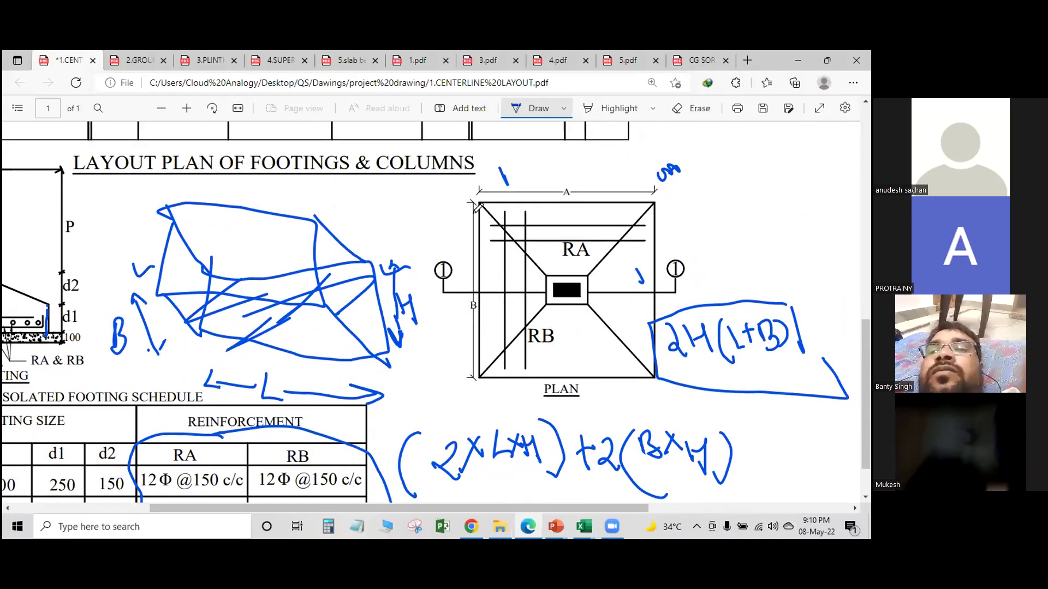
{"action": "left_click_drag", "start_coordinate": [484, 225], "coordinate": [646, 229]}
{"action": "mouse_move", "coordinate": [483, 246]}
{"action": "left_mouse_down"}
{"action": "mouse_move", "coordinate": [535, 237]}
{"action": "mouse_move", "coordinate": [648, 244]}
{"action": "left_mouse_up"}
- Circle the 12 and 150 in F1's RA reinforcement entry and draw a spacing arrow between the two RA bars in plan
{"action": "scroll", "coordinate": [148, 420], "scroll_direction": "down", "scroll_amount": 1}
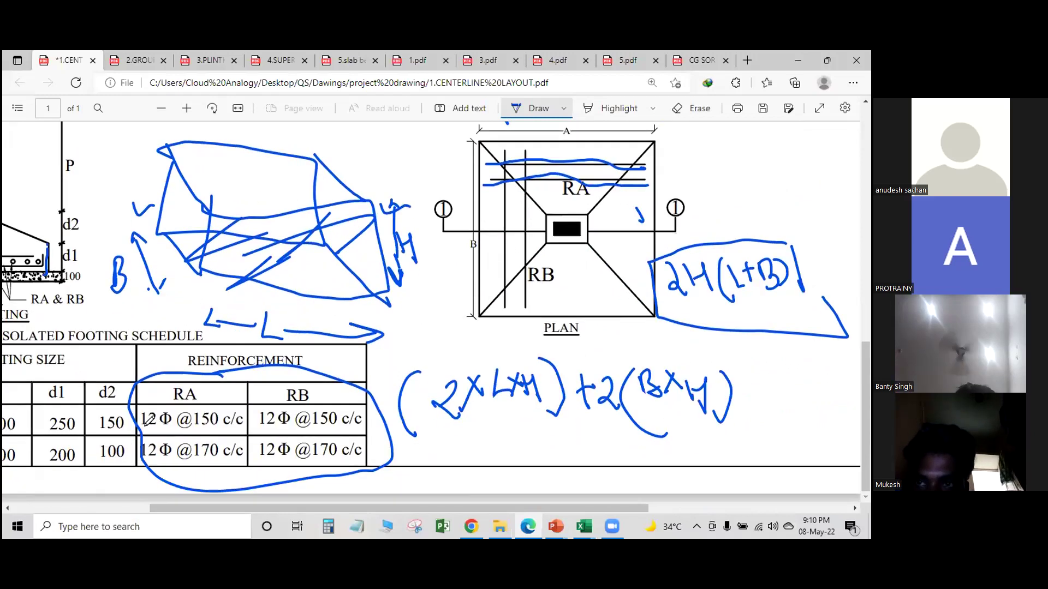
{"action": "mouse_move", "coordinate": [156, 411]}
{"action": "left_mouse_down"}
{"action": "mouse_move", "coordinate": [134, 419]}
{"action": "mouse_move", "coordinate": [145, 402]}
{"action": "left_mouse_up"}
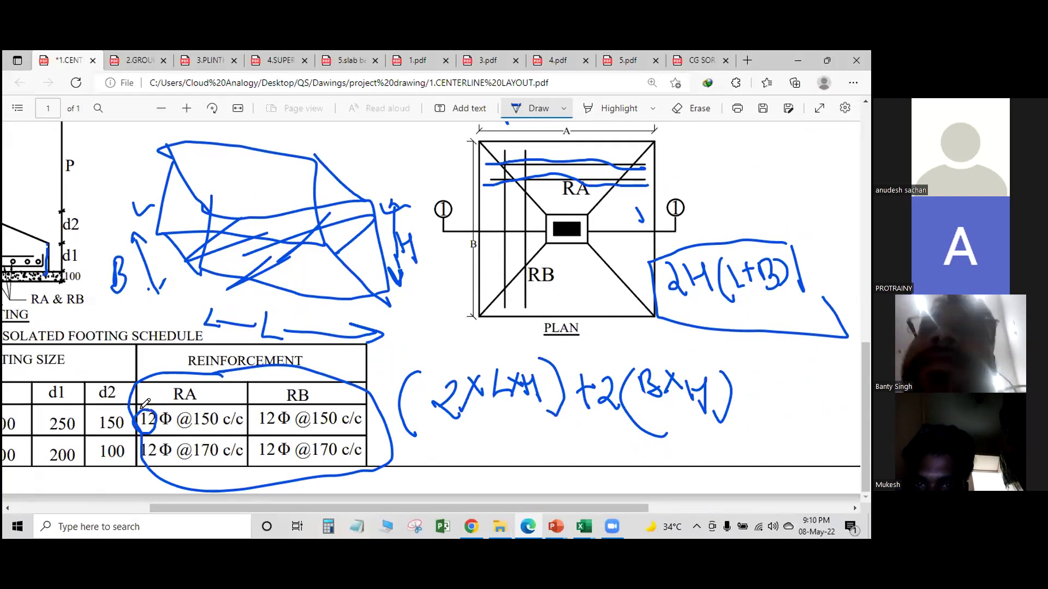
{"action": "mouse_move", "coordinate": [216, 408]}
{"action": "left_mouse_down"}
{"action": "mouse_move", "coordinate": [187, 419]}
{"action": "mouse_move", "coordinate": [218, 422]}
{"action": "mouse_move", "coordinate": [221, 405]}
{"action": "left_mouse_up"}
{"action": "mouse_move", "coordinate": [599, 162]}
{"action": "left_mouse_down"}
{"action": "mouse_move", "coordinate": [598, 188]}
{"action": "mouse_move", "coordinate": [610, 180]}
{"action": "left_mouse_up"}
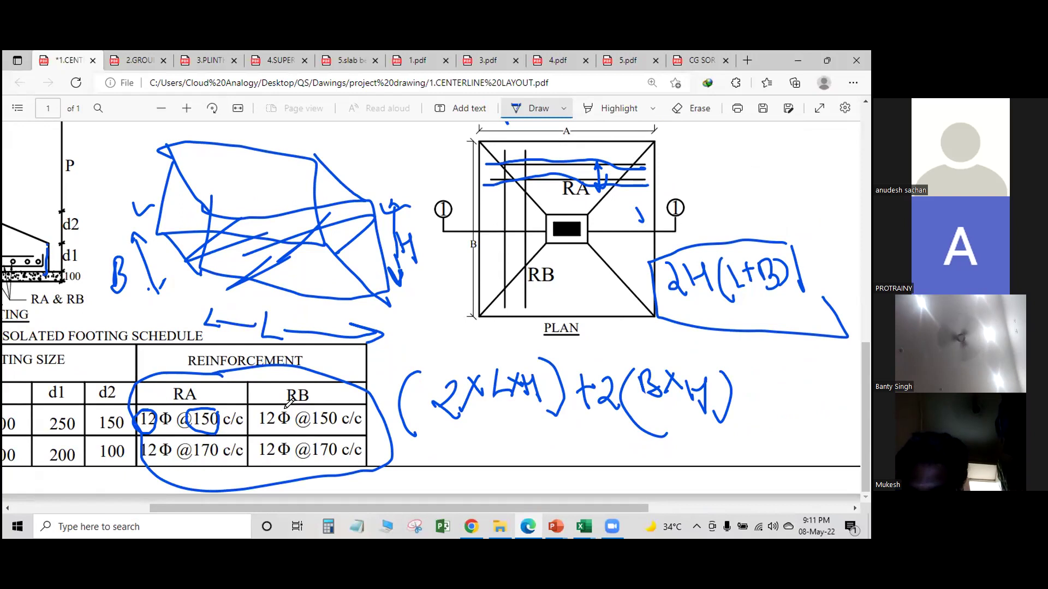
{"action": "scroll", "coordinate": [393, 388], "scroll_direction": "up", "scroll_amount": 1}
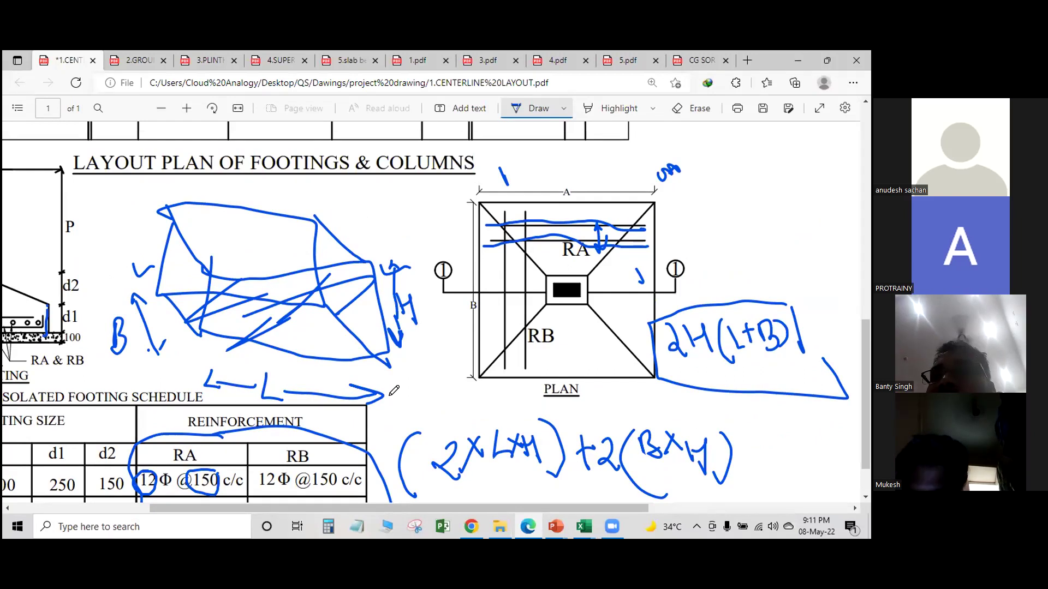
- Switch to the BBS Sheet workbook in Excel and go over the Footing 1 and Footing 2 rows on Sheet3
{"action": "left_click", "coordinate": [528, 527]}
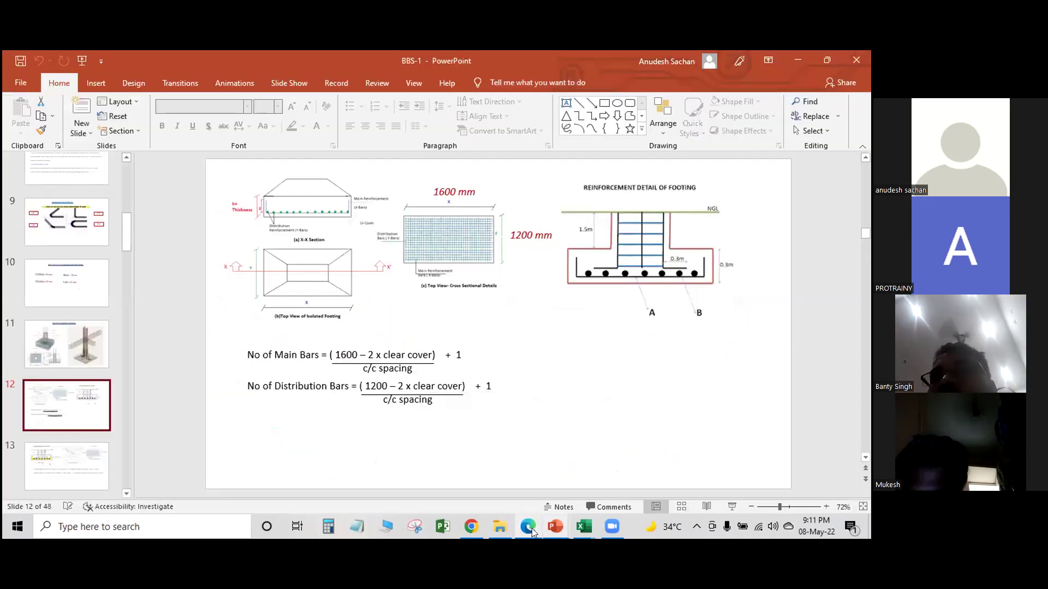
{"action": "mouse_move", "coordinate": [584, 527]}
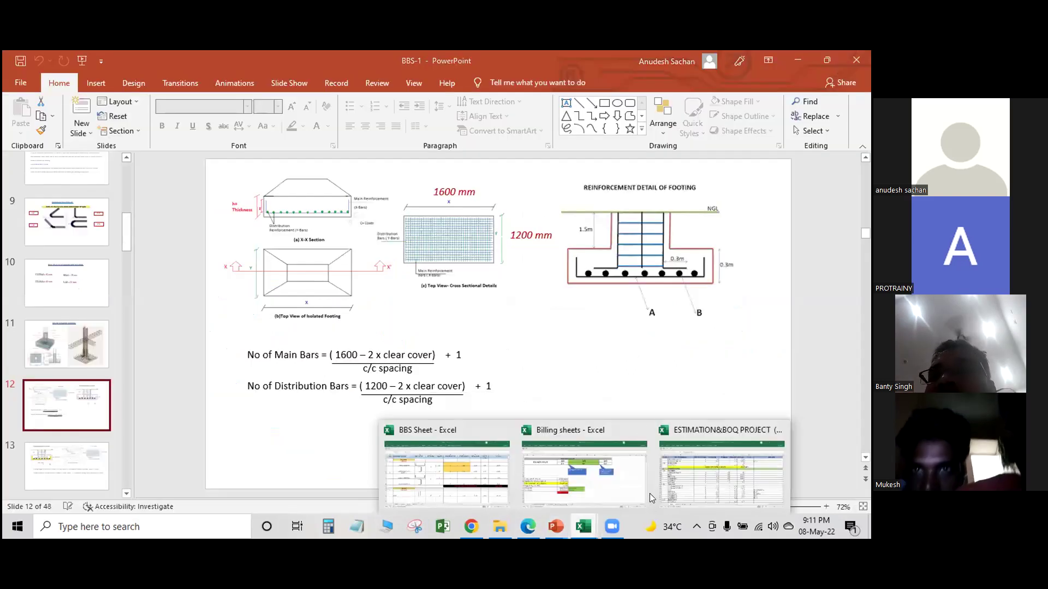
{"action": "left_click", "coordinate": [679, 478]}
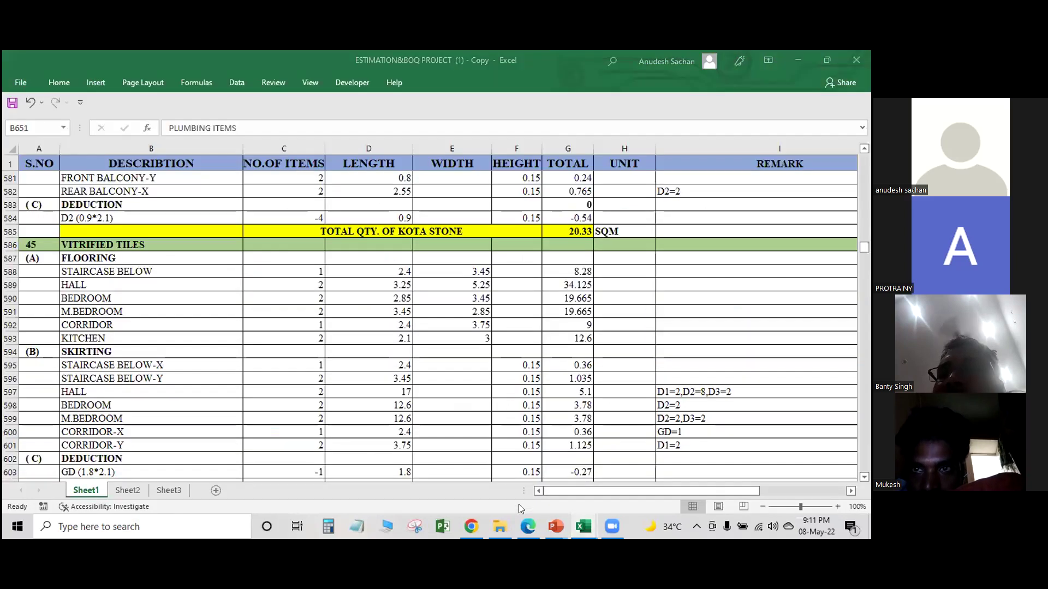
{"action": "left_click", "coordinate": [458, 495]}
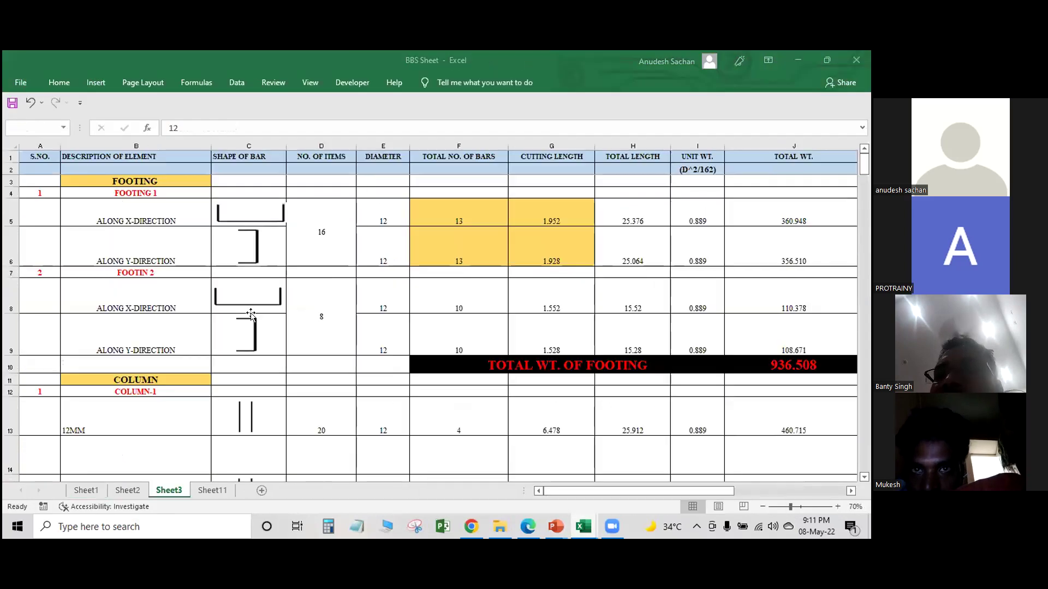
{"action": "left_click", "coordinate": [135, 214]}
{"action": "left_click_drag", "start_coordinate": [134, 193], "coordinate": [825, 340]}
{"action": "left_click", "coordinate": [619, 262]}
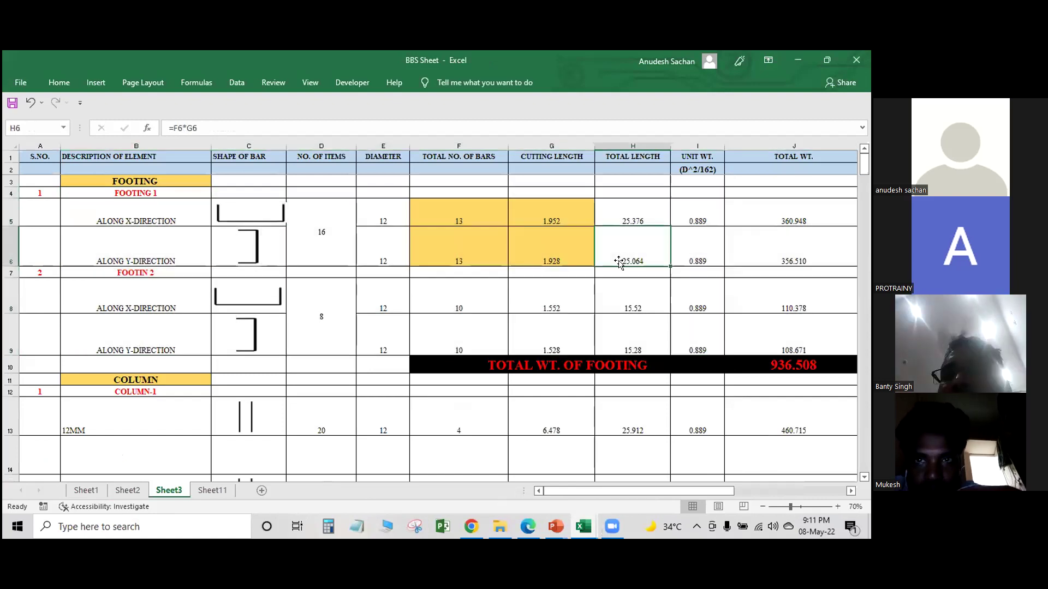
- Point out the description, bar shape and number of items columns for the two footings in the bar bending schedule
{"action": "left_click", "coordinate": [150, 152]}
{"action": "left_click", "coordinate": [244, 155]}
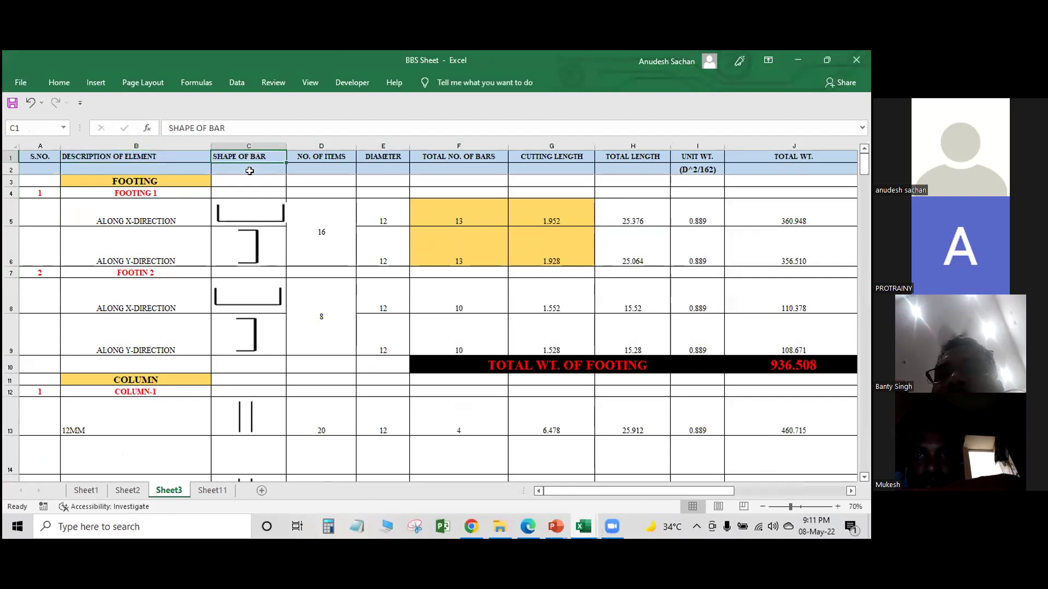
{"action": "left_click", "coordinate": [248, 213]}
{"action": "left_click", "coordinate": [374, 230]}
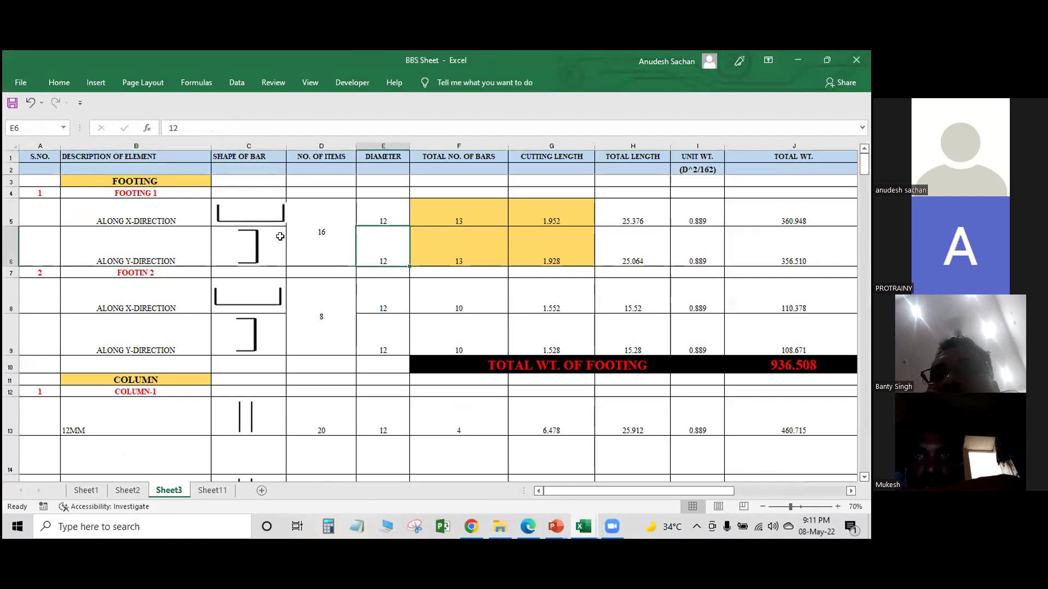
{"action": "left_click", "coordinate": [337, 237]}
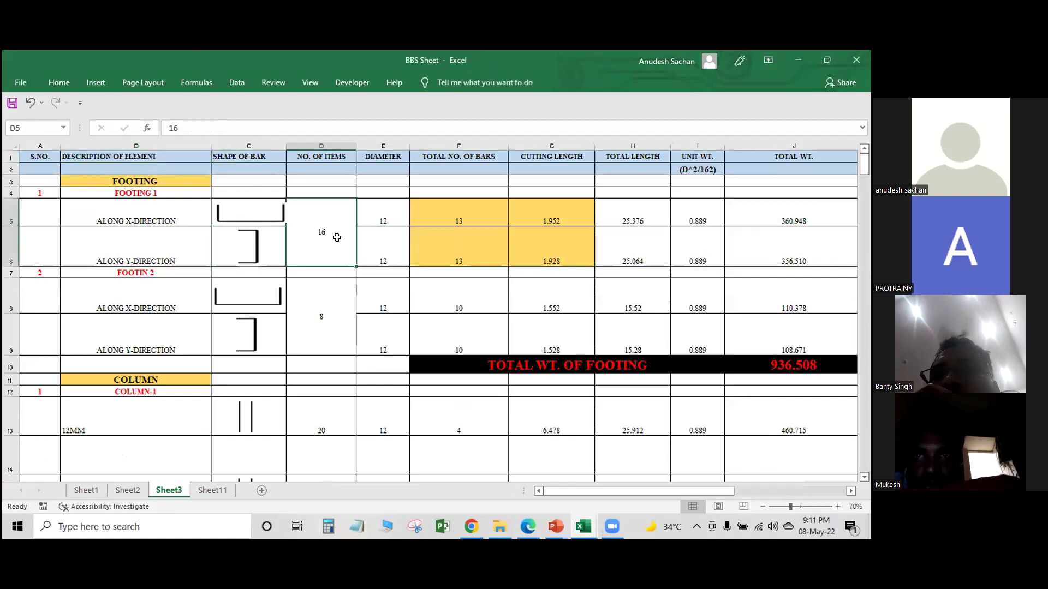
{"action": "left_click", "coordinate": [332, 302]}
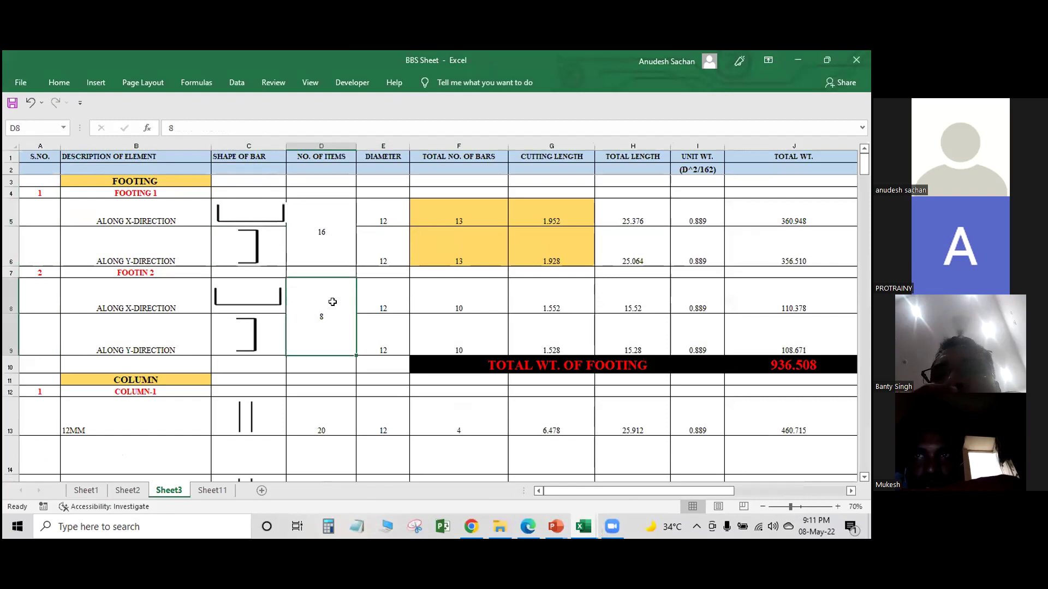
- Select Footing 1's diameter, total number of bars and cutting length cells in turn, and inspect the total length formula in H5
{"action": "left_click_drag", "start_coordinate": [375, 209], "coordinate": [393, 240]}
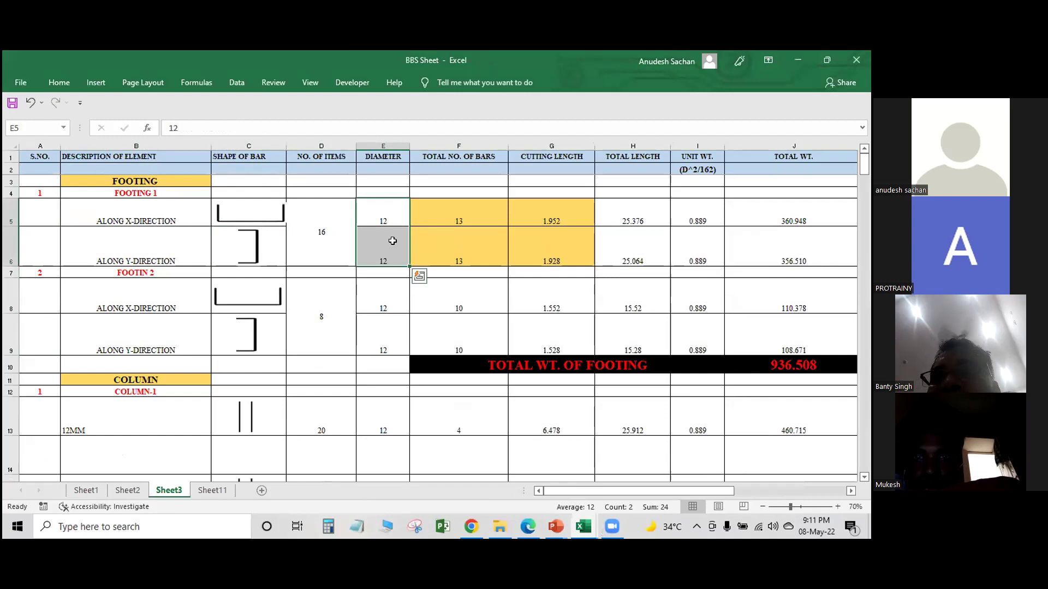
{"action": "left_click_drag", "start_coordinate": [461, 203], "coordinate": [473, 239]}
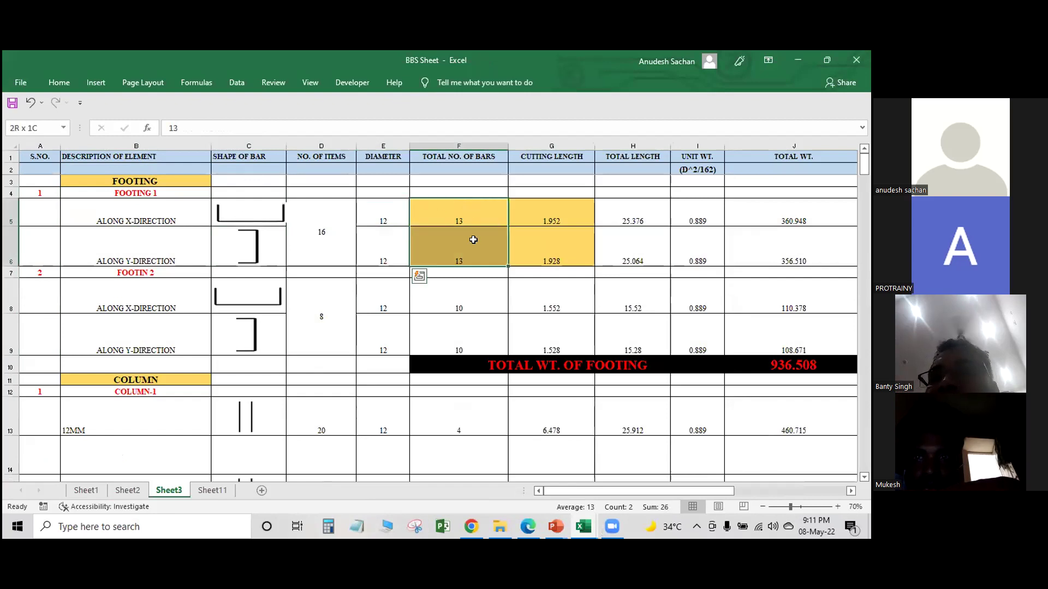
{"action": "left_click_drag", "start_coordinate": [561, 205], "coordinate": [572, 248]}
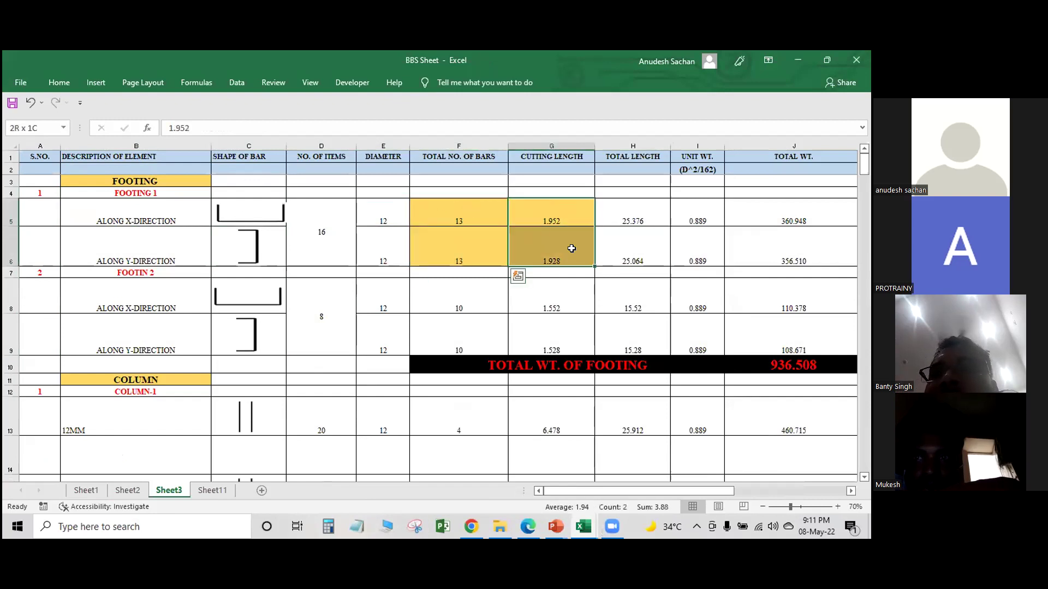
{"action": "left_click", "coordinate": [648, 218]}
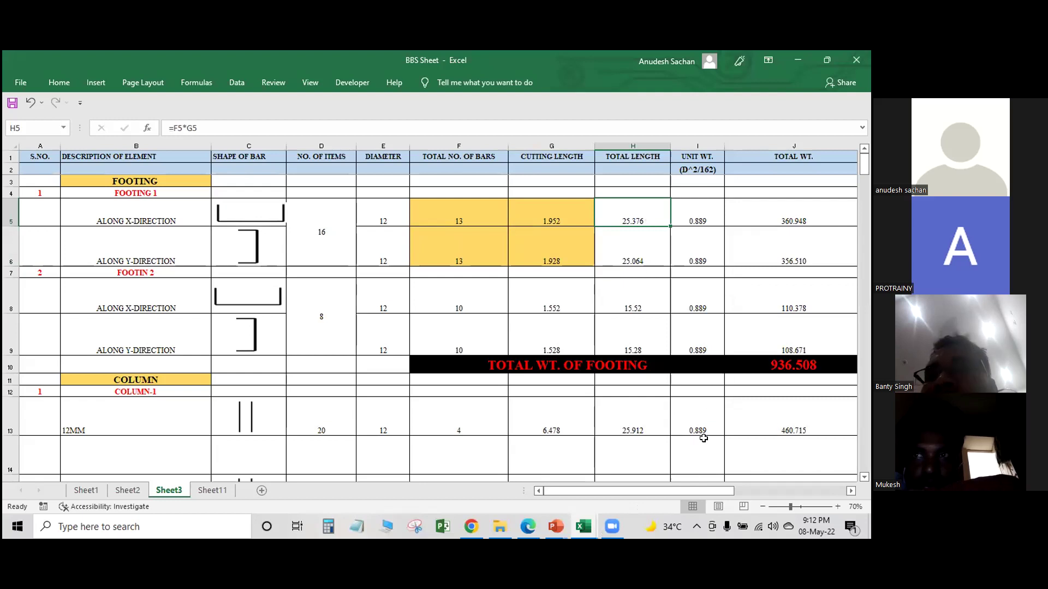
- Examine the footing weights in the TOTAL WT. column, their sum formula in J10 and its unit
{"action": "left_click_drag", "start_coordinate": [693, 490], "coordinate": [760, 493]}
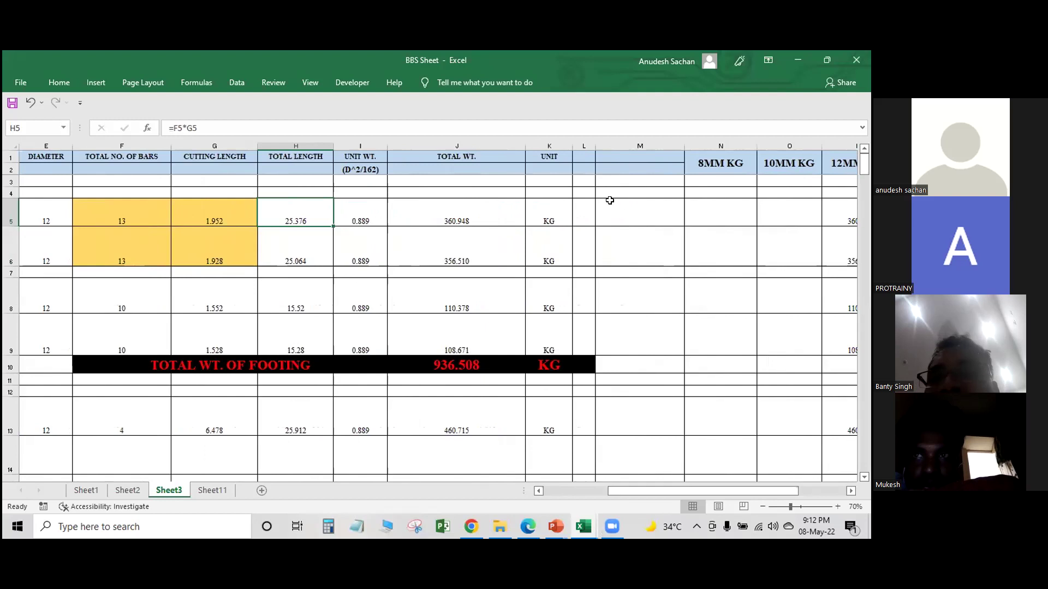
{"action": "left_click_drag", "start_coordinate": [485, 192], "coordinate": [505, 349]}
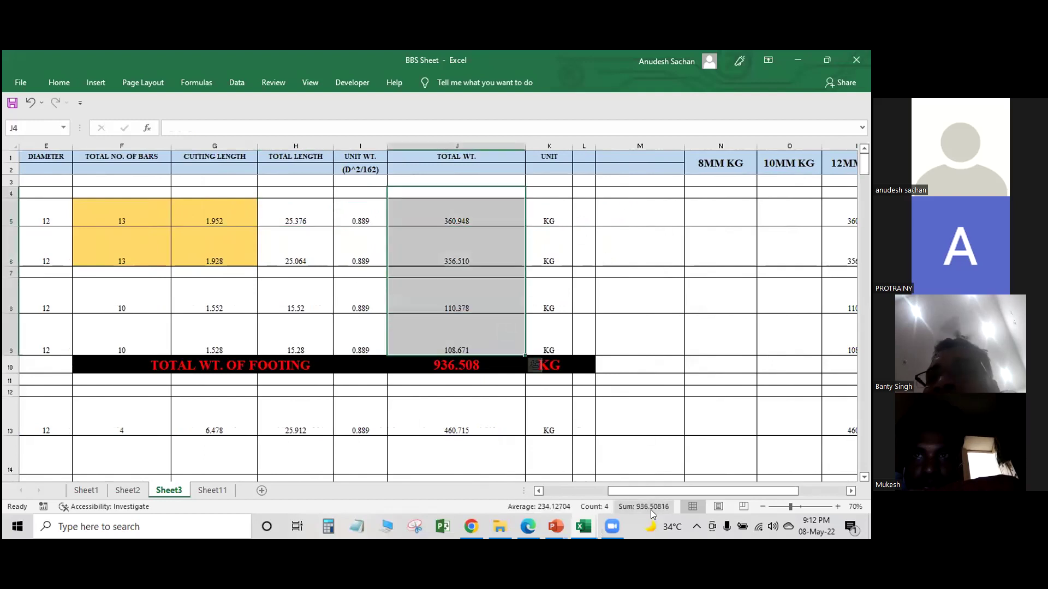
{"action": "left_click", "coordinate": [455, 363]}
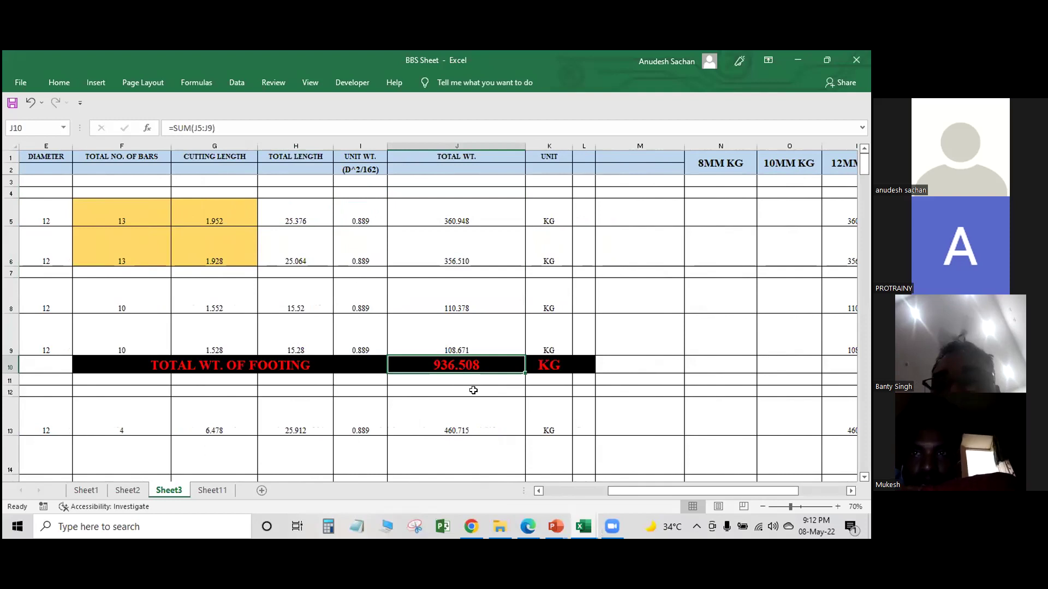
{"action": "mouse_move", "coordinate": [615, 496]}
{"action": "left_mouse_down"}
{"action": "mouse_move", "coordinate": [574, 493]}
{"action": "mouse_move", "coordinate": [611, 496]}
{"action": "left_mouse_up"}
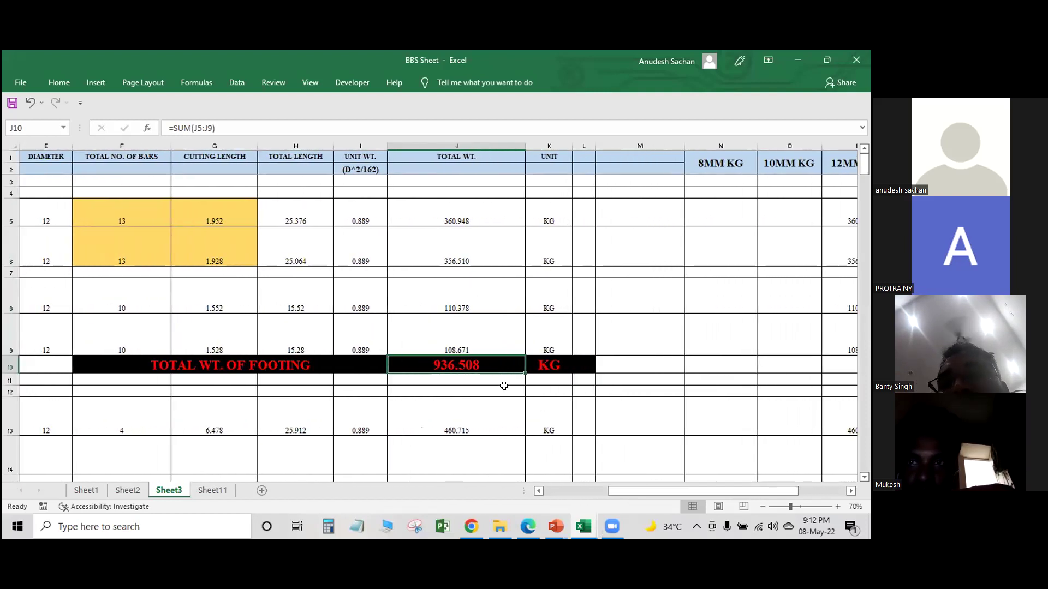
{"action": "left_click", "coordinate": [556, 362]}
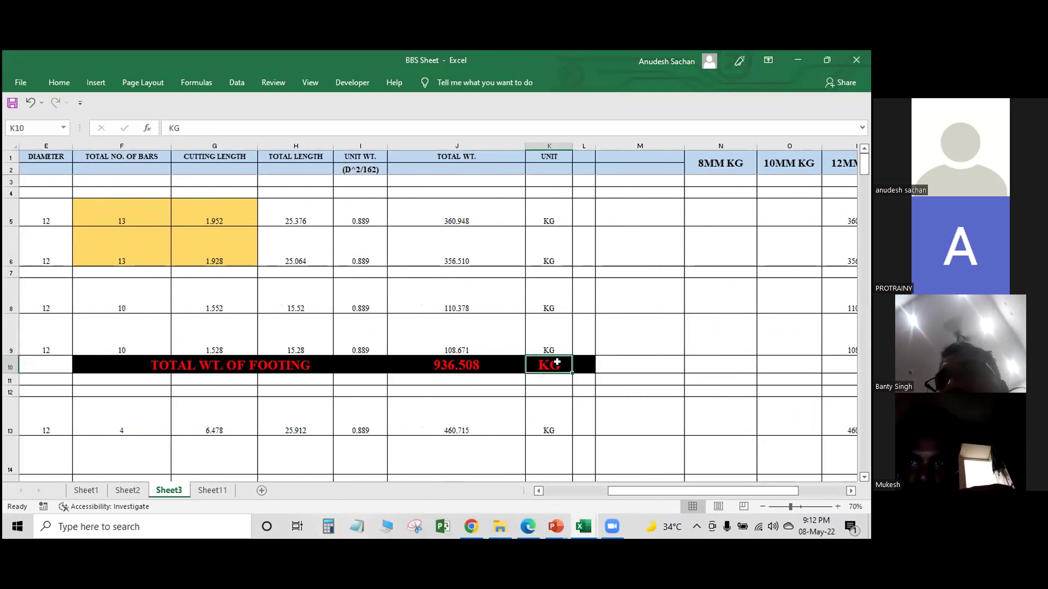
{"action": "left_click", "coordinate": [457, 251]}
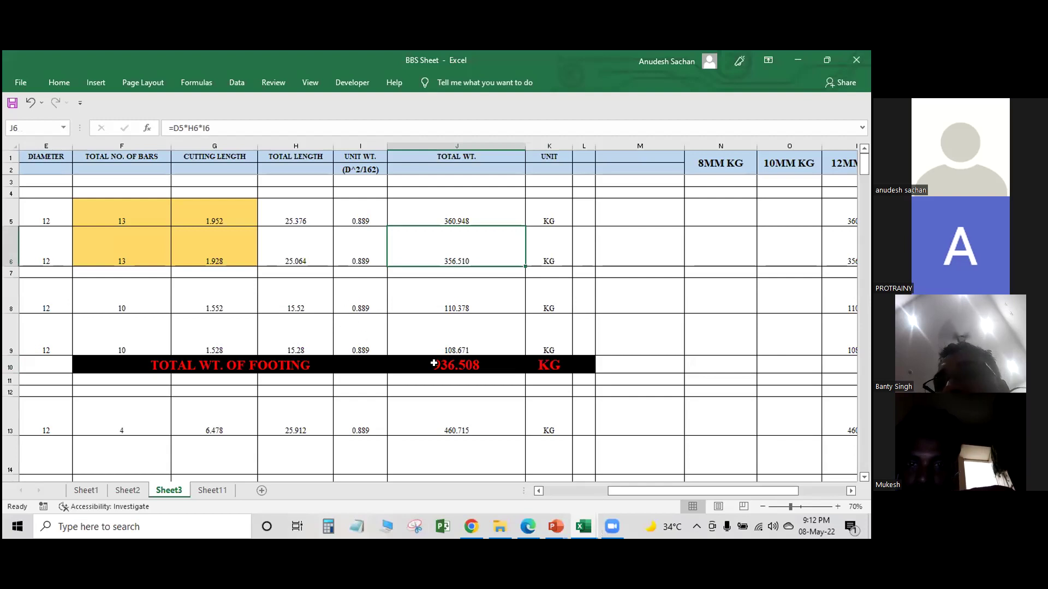
{"action": "mouse_move", "coordinate": [539, 527]}
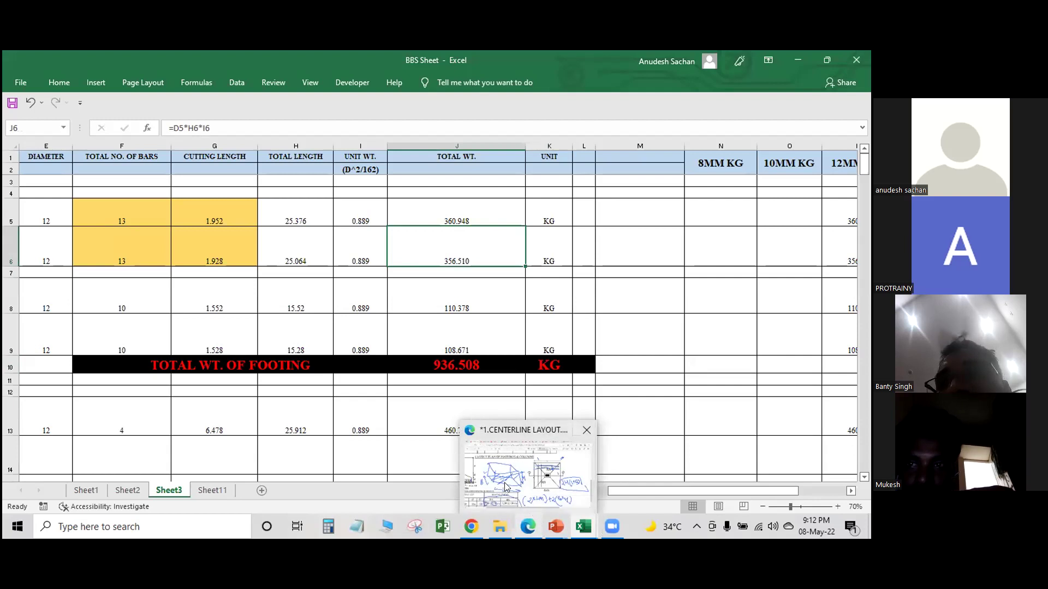
{"action": "left_click", "coordinate": [439, 327]}
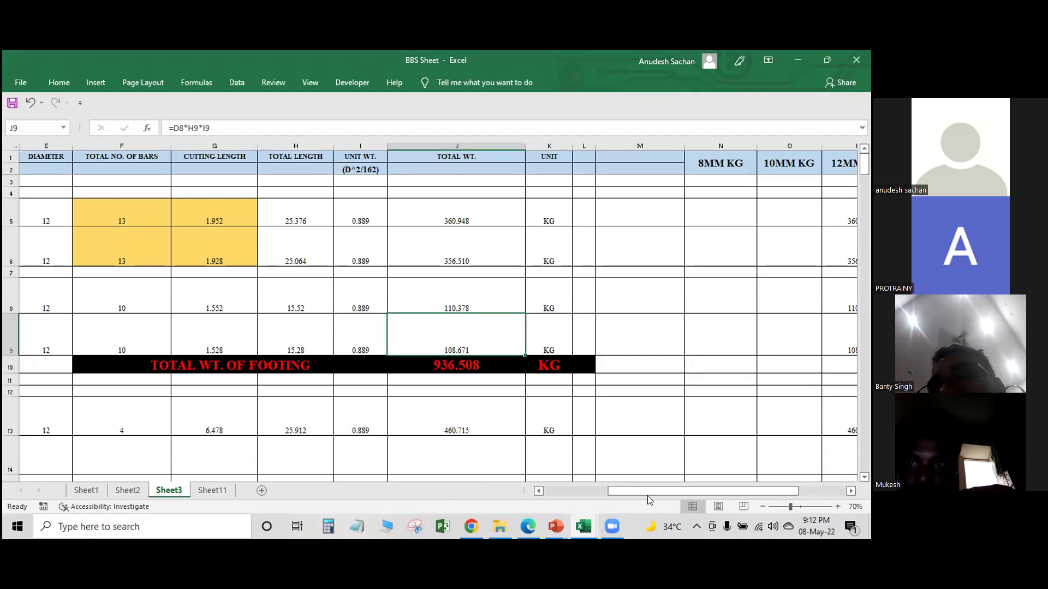
- Examine the bar-size weight columns from 8MM KG onward, the 8 mm total in N220 and the overall steel total in J220
{"action": "scroll", "coordinate": [647, 496], "scroll_direction": "right", "scroll_amount": 3}
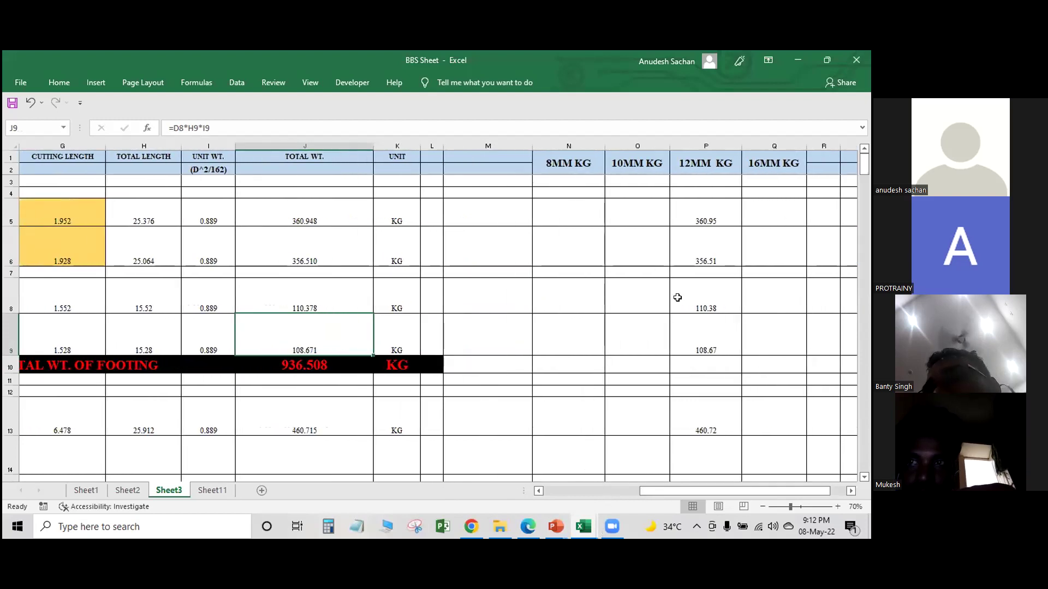
{"action": "scroll", "coordinate": [677, 298], "scroll_direction": "down", "scroll_amount": 20}
{"action": "left_click", "coordinate": [577, 159]}
{"action": "scroll", "coordinate": [603, 328], "scroll_direction": "down", "scroll_amount": 20}
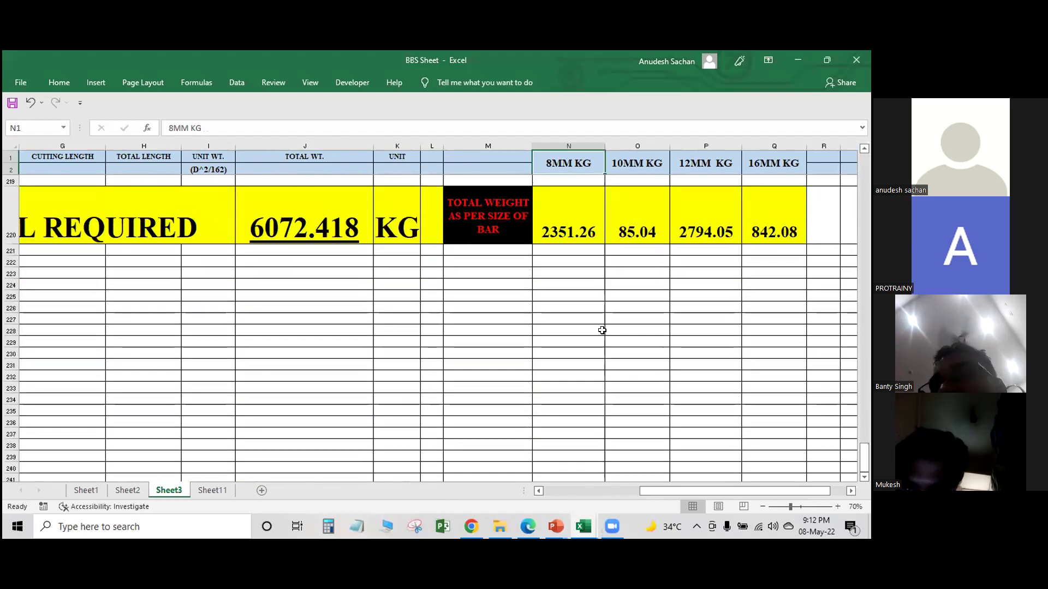
{"action": "scroll", "coordinate": [602, 331], "scroll_direction": "up", "scroll_amount": 3}
{"action": "left_click", "coordinate": [573, 365]}
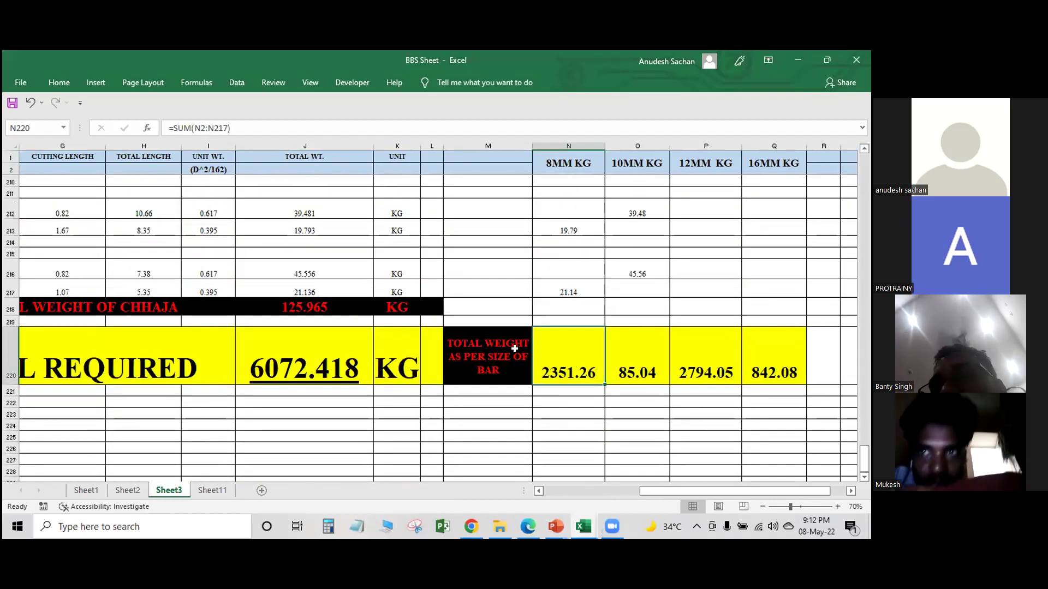
{"action": "left_click", "coordinate": [348, 339]}
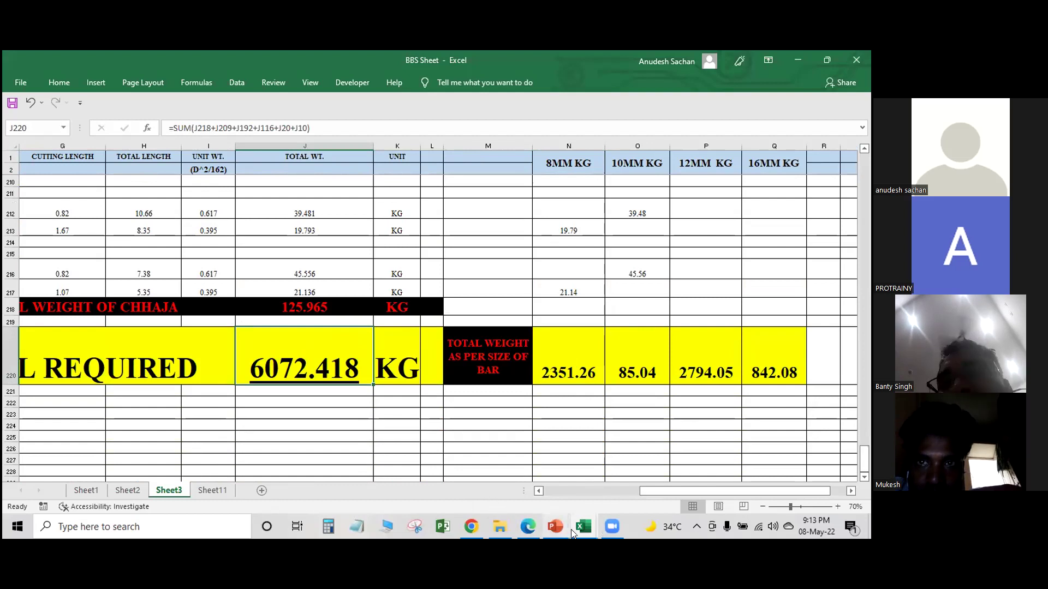
- Switch to the ESTIMATION&BOQ PROJECT workbook and show the EARTHWORK items on Sheet2
{"action": "mouse_move", "coordinate": [581, 528]}
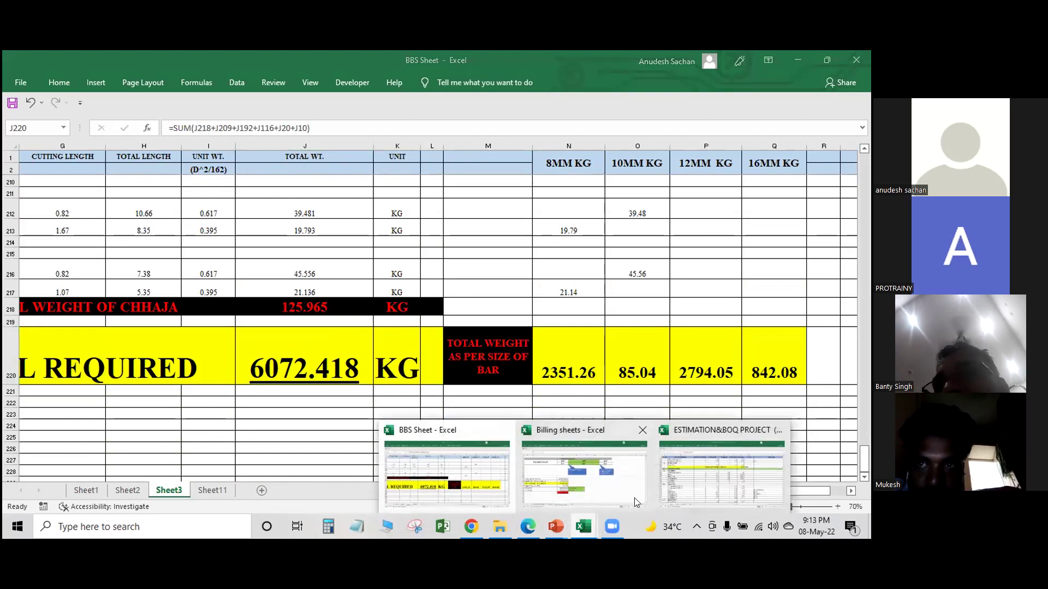
{"action": "left_click", "coordinate": [669, 465]}
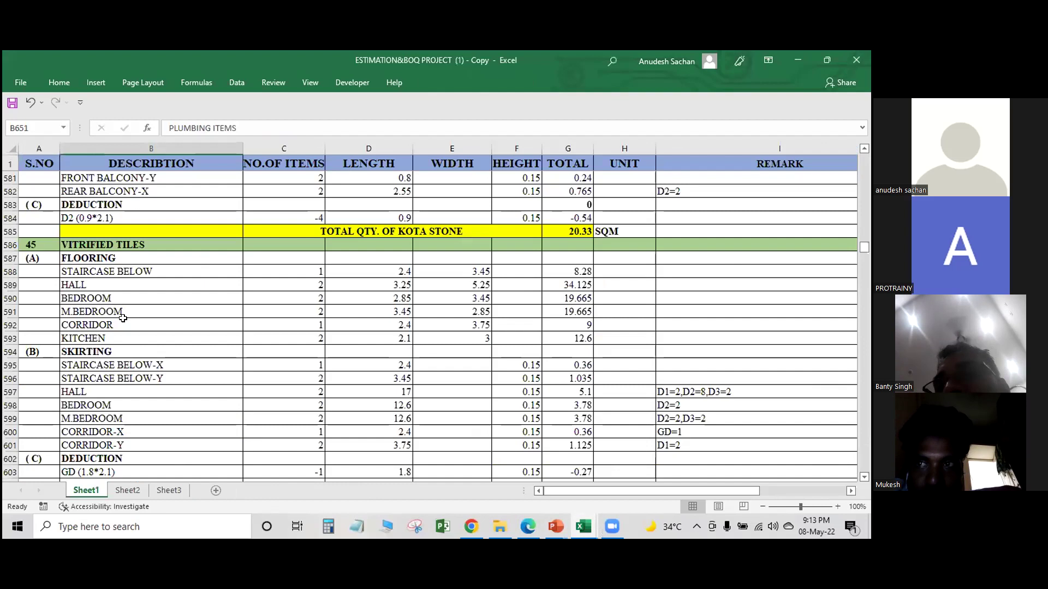
{"action": "scroll", "coordinate": [123, 318], "scroll_direction": "up", "scroll_amount": 20}
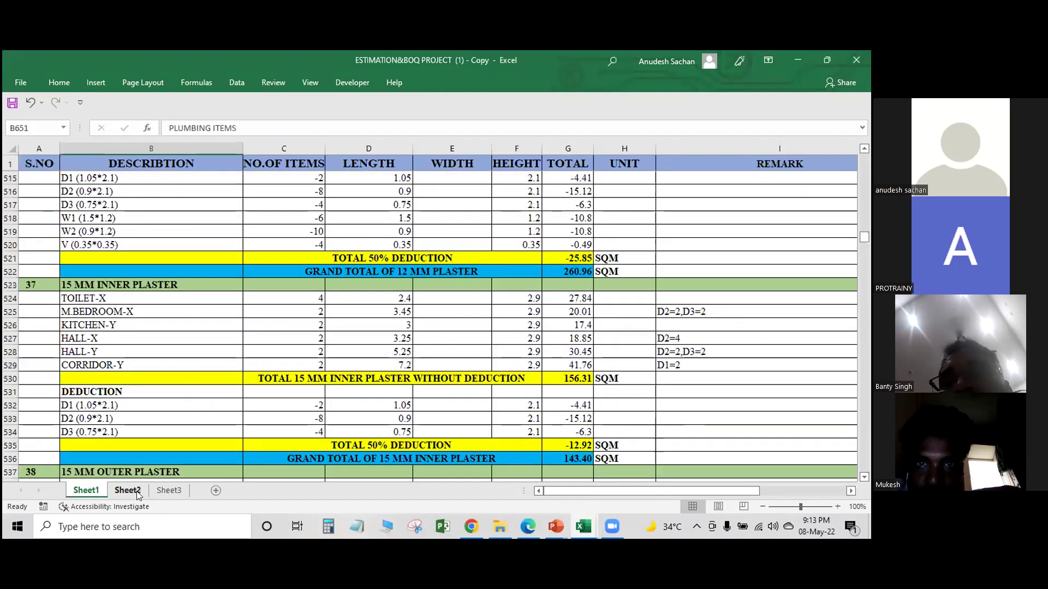
{"action": "left_click", "coordinate": [137, 491]}
{"action": "left_click", "coordinate": [140, 191]}
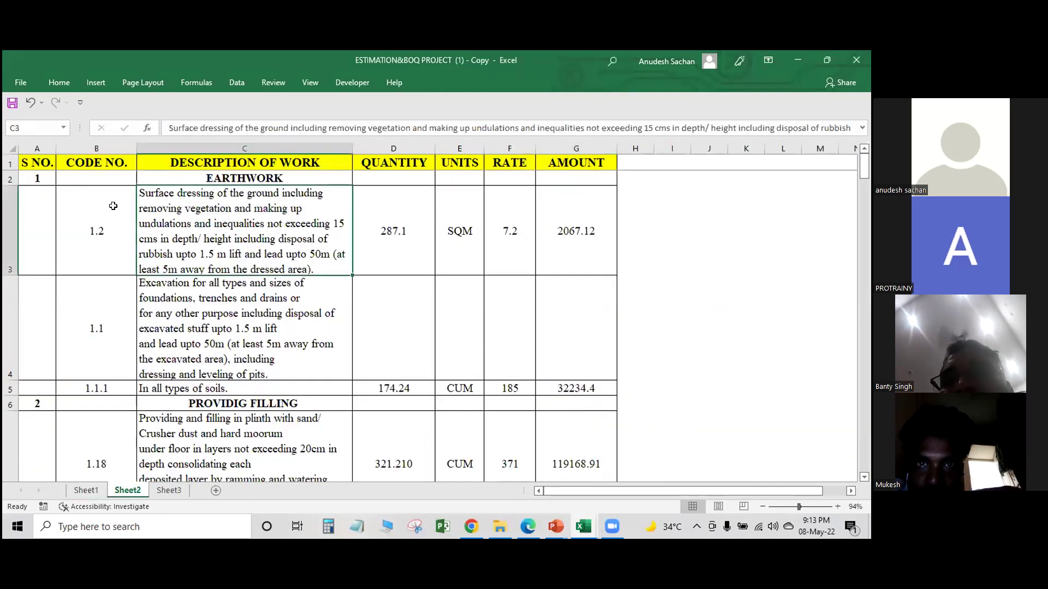
{"action": "left_click_drag", "start_coordinate": [110, 222], "coordinate": [557, 341]}
{"action": "left_click", "coordinate": [287, 302]}
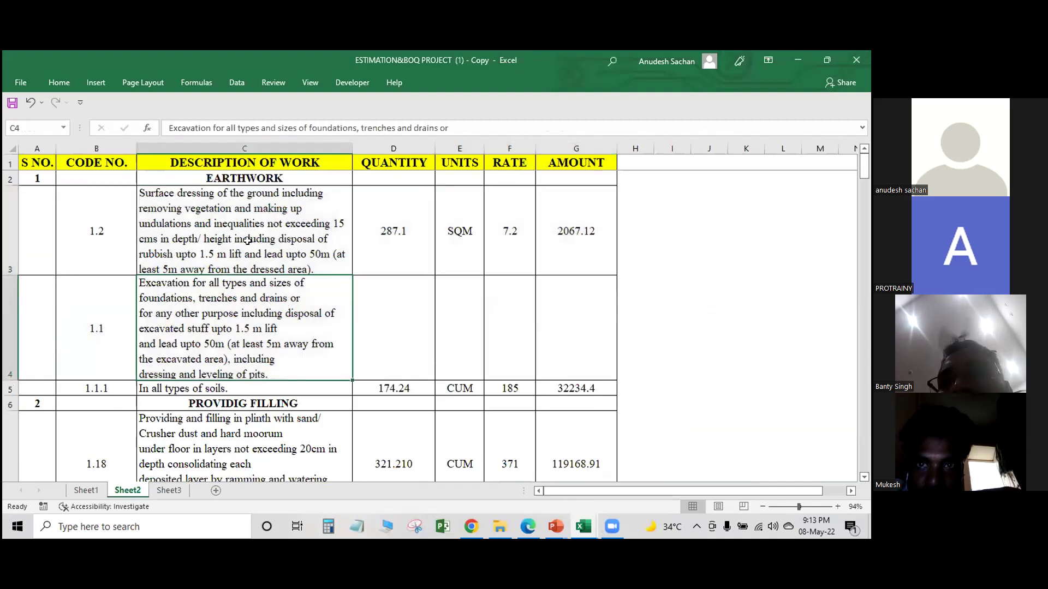
- Highlight the surface dressing and excavation work descriptions in C3:C4 of the BOQ
{"action": "left_click_drag", "start_coordinate": [247, 241], "coordinate": [254, 341]}
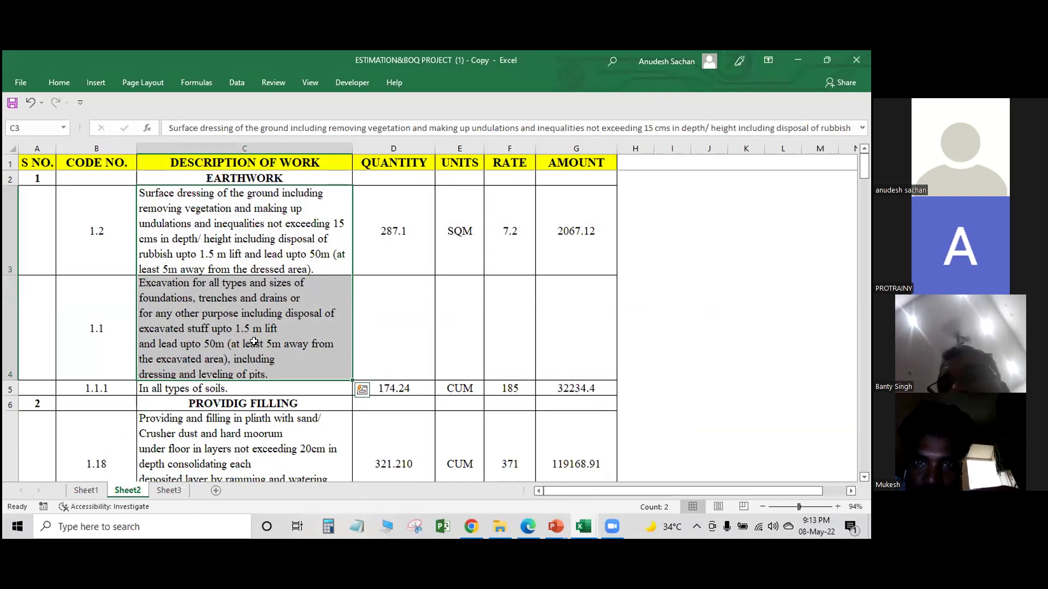
{"action": "left_click", "coordinate": [261, 251]}
{"action": "left_click", "coordinate": [277, 301]}
{"action": "left_click", "coordinate": [277, 243]}
{"action": "left_click", "coordinate": [303, 318], "text": "shift"}
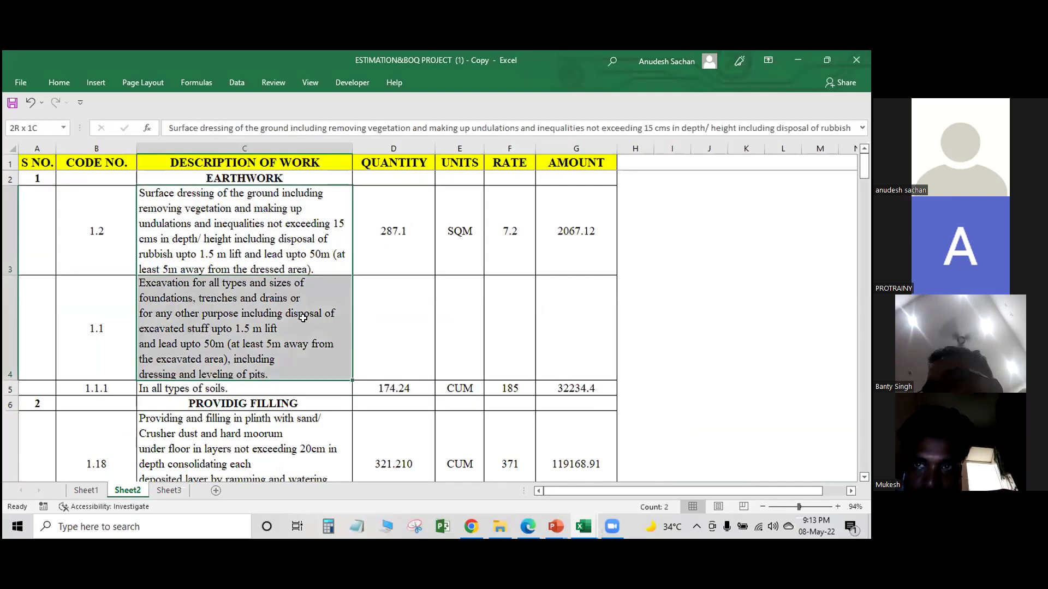
- Point out the quantity, unit and rate of the surface dressing item, code 1.2, in the BOQ
{"action": "left_click_drag", "start_coordinate": [395, 232], "coordinate": [418, 347]}
{"action": "left_click", "coordinate": [467, 230]}
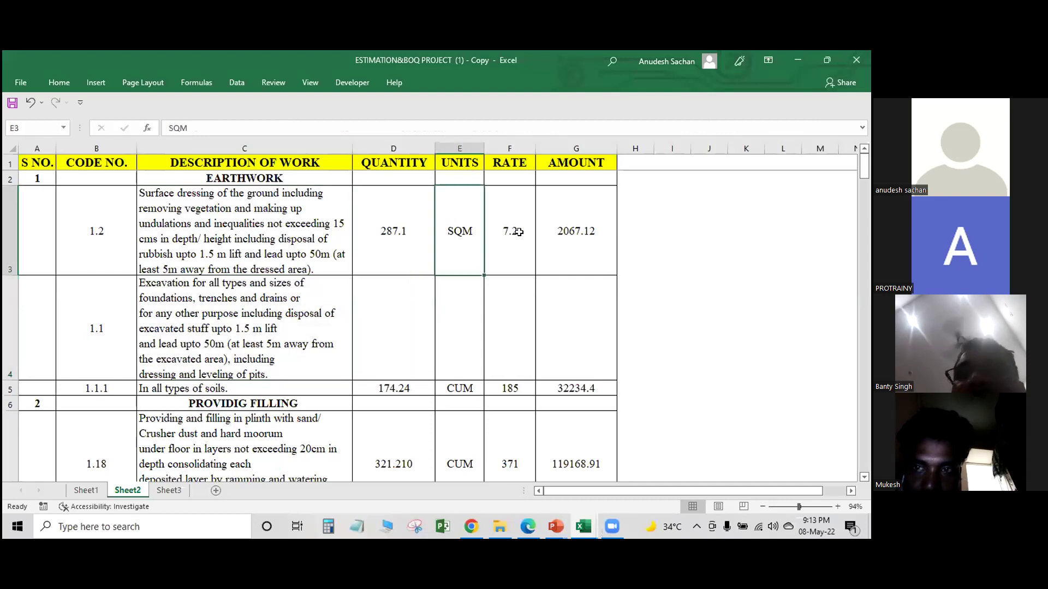
{"action": "left_click", "coordinate": [519, 232]}
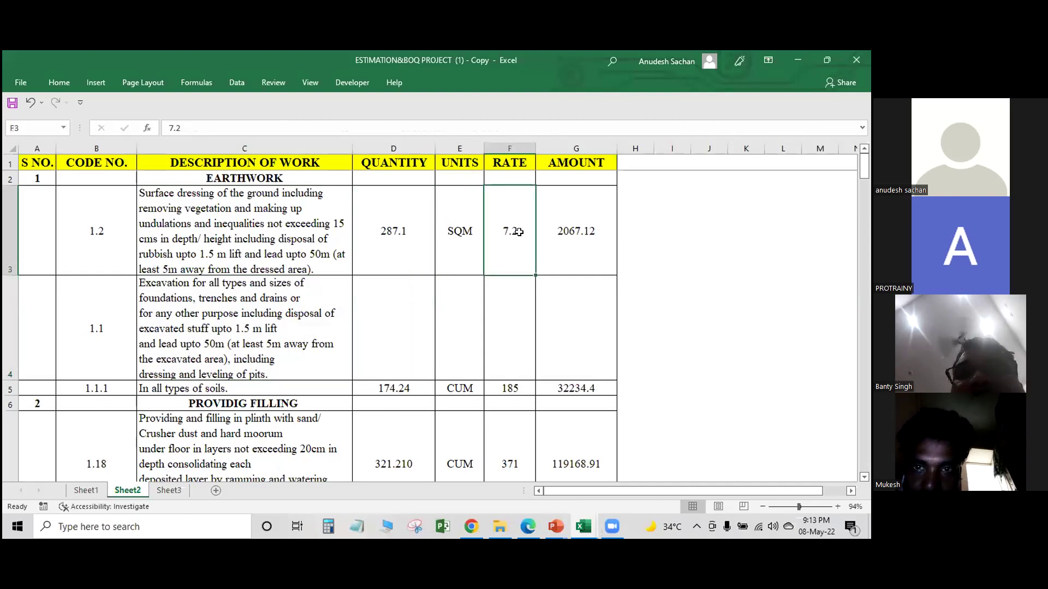
{"action": "left_click", "coordinate": [388, 233]}
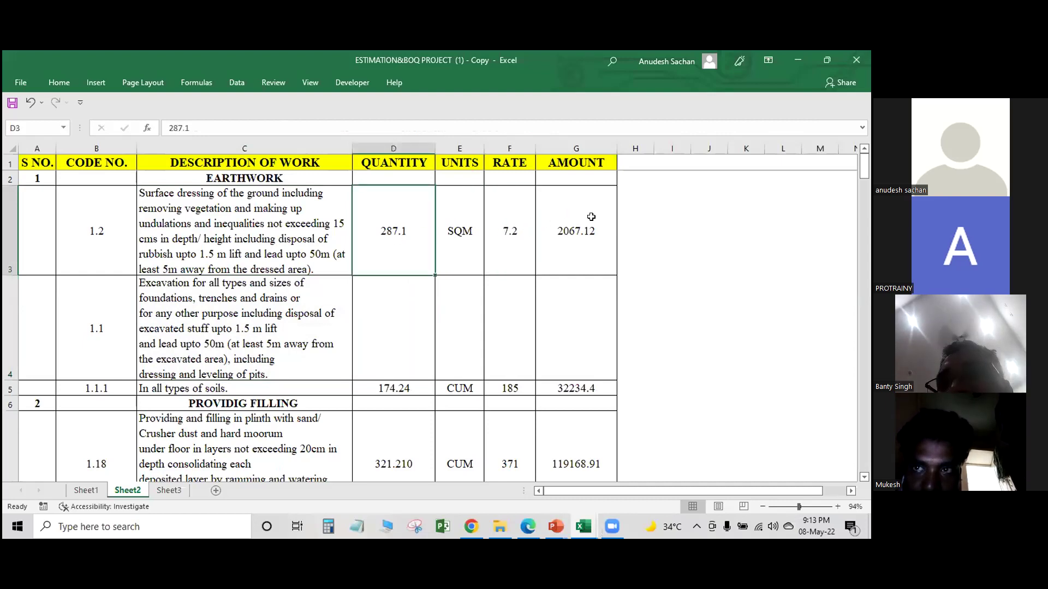
- Inspect the amount formula of the surface dressing item in G3
{"action": "left_click", "coordinate": [526, 228]}
{"action": "left_click", "coordinate": [562, 228]}
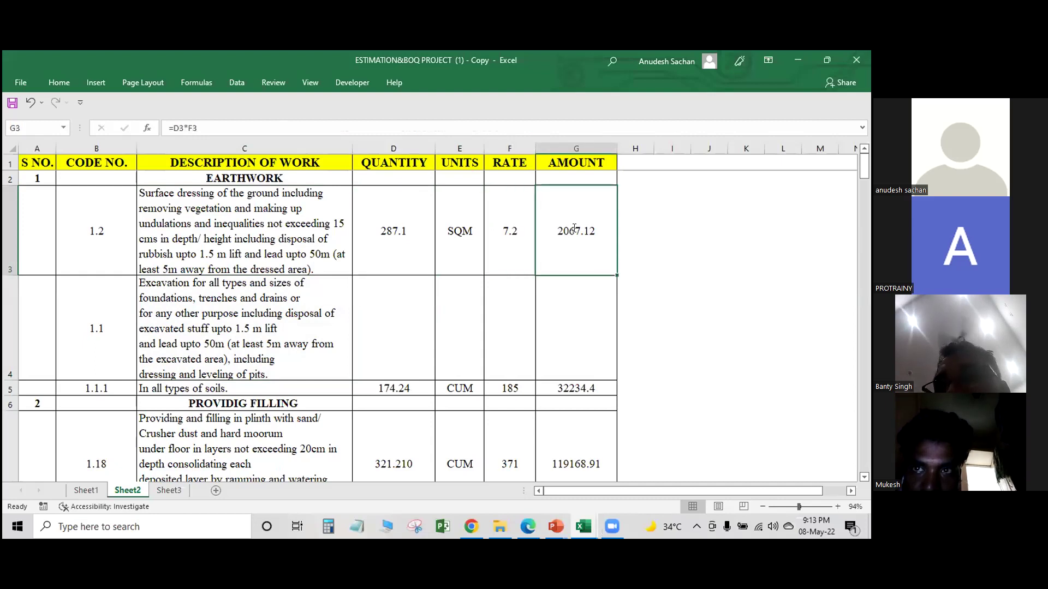
{"action": "double_click", "coordinate": [603, 225]}
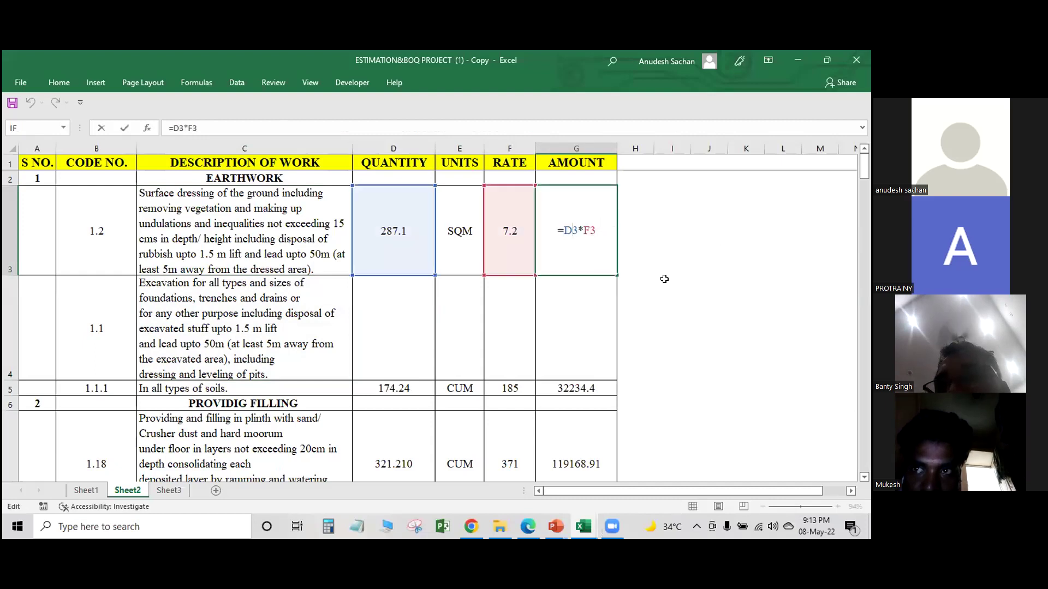
{"action": "key", "text": "Escape"}
- Inspect the sum formula for the total amount of quantities in G124 at the end of the BOQ
{"action": "scroll", "coordinate": [600, 333], "scroll_direction": "down", "scroll_amount": 3}
{"action": "scroll", "coordinate": [593, 334], "scroll_direction": "down", "scroll_amount": 16}
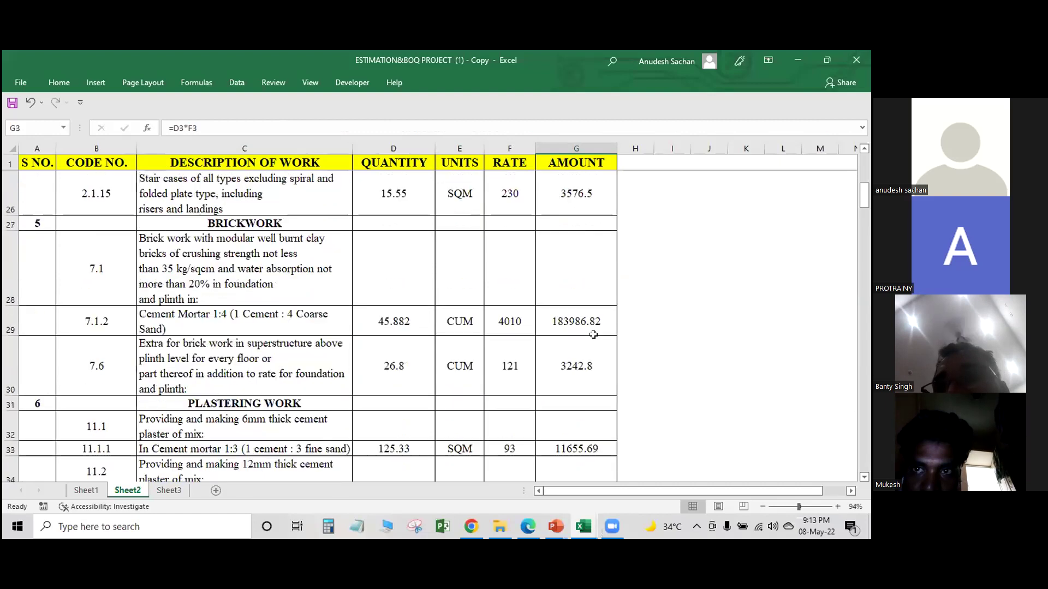
{"action": "scroll", "coordinate": [557, 292], "scroll_direction": "down", "scroll_amount": 15}
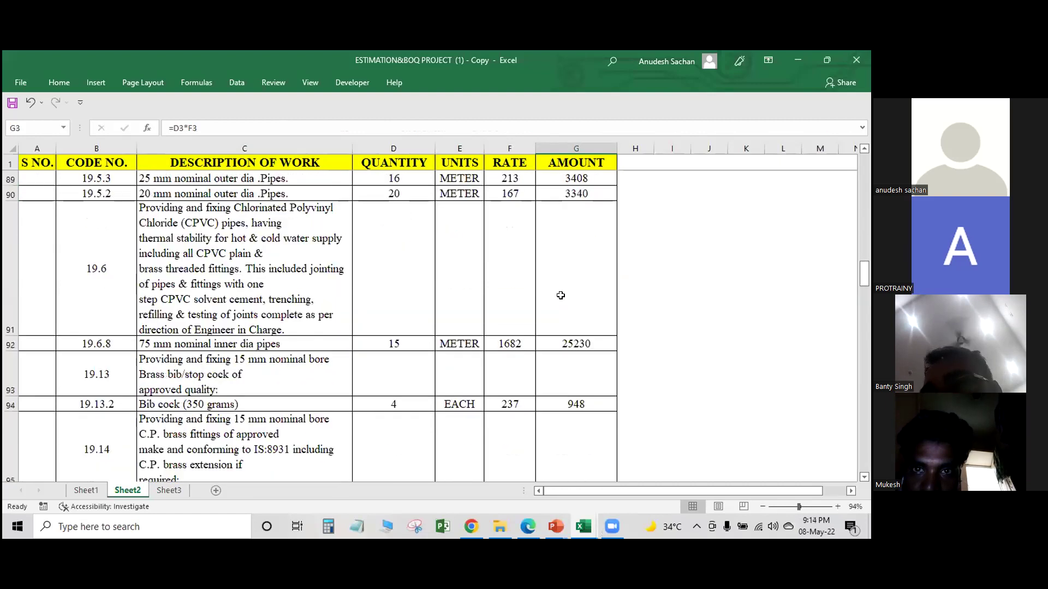
{"action": "left_click", "coordinate": [562, 299]}
{"action": "key", "text": "F2"}
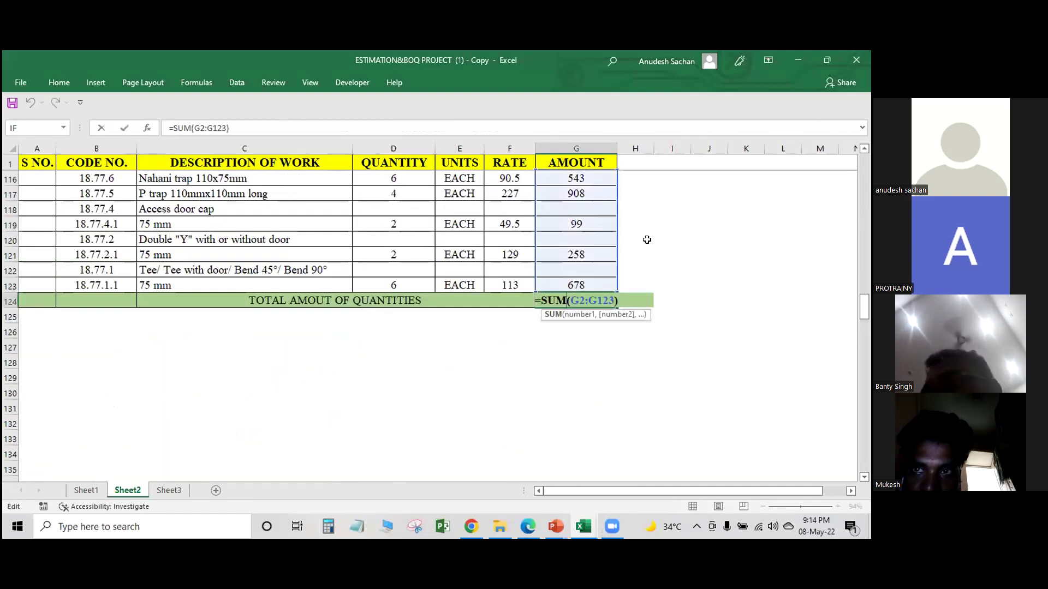
{"action": "key", "text": "ctrl+Return"}
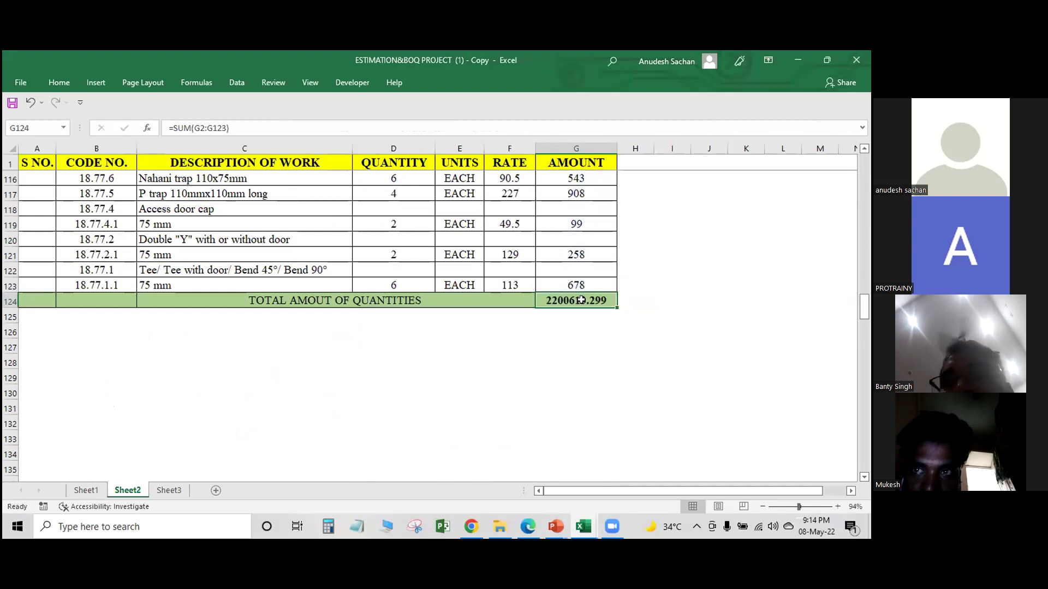
{"action": "scroll", "coordinate": [581, 300], "scroll_direction": "up", "scroll_amount": 2}
{"action": "scroll", "coordinate": [581, 300], "scroll_direction": "down", "scroll_amount": 3}
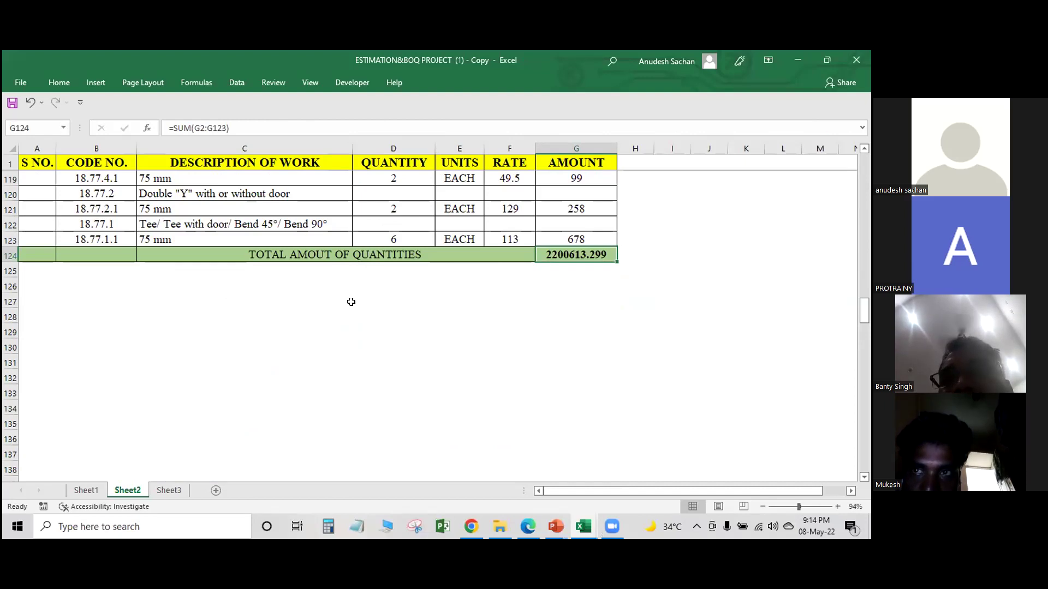
- Switch to the BBS Sheet workbook and highlight the total weights per bar size in N220:Q220
{"action": "left_click", "coordinate": [597, 538]}
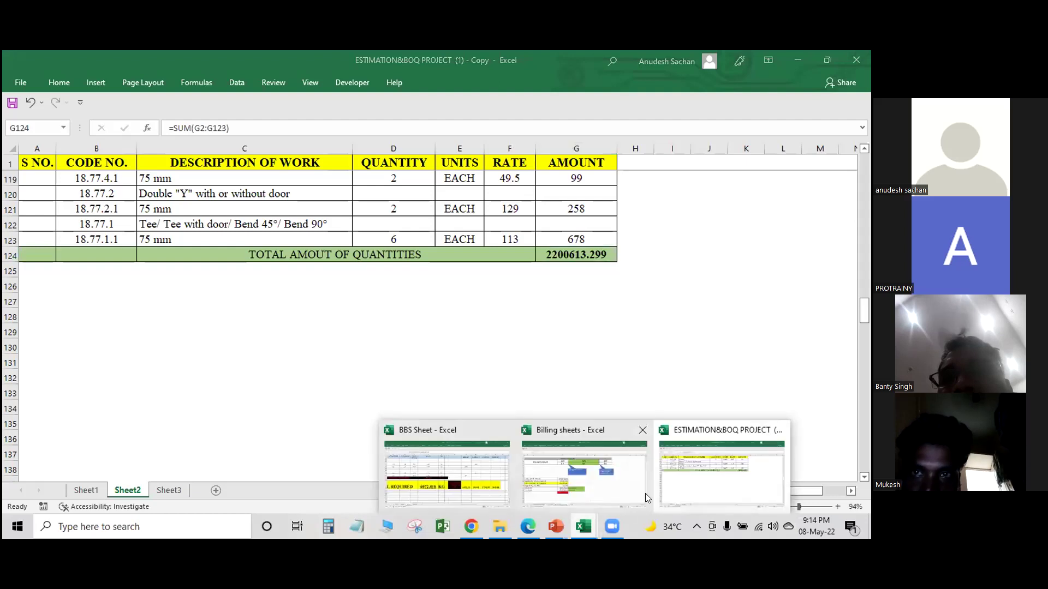
{"action": "left_click", "coordinate": [686, 474]}
{"action": "left_click", "coordinate": [577, 528]}
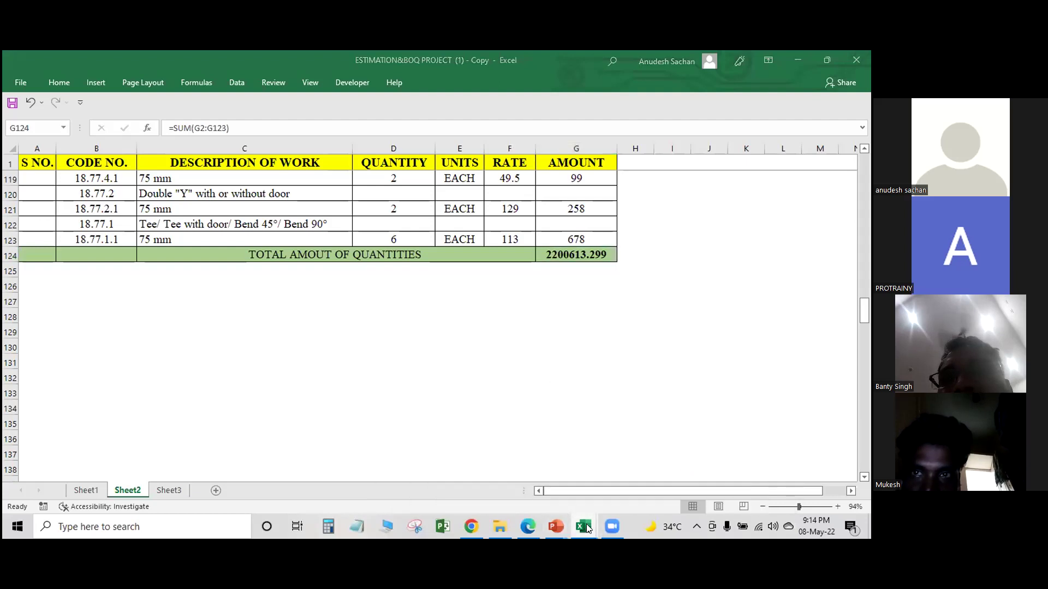
{"action": "left_click", "coordinate": [450, 501]}
{"action": "left_click_drag", "start_coordinate": [580, 344], "coordinate": [774, 344]}
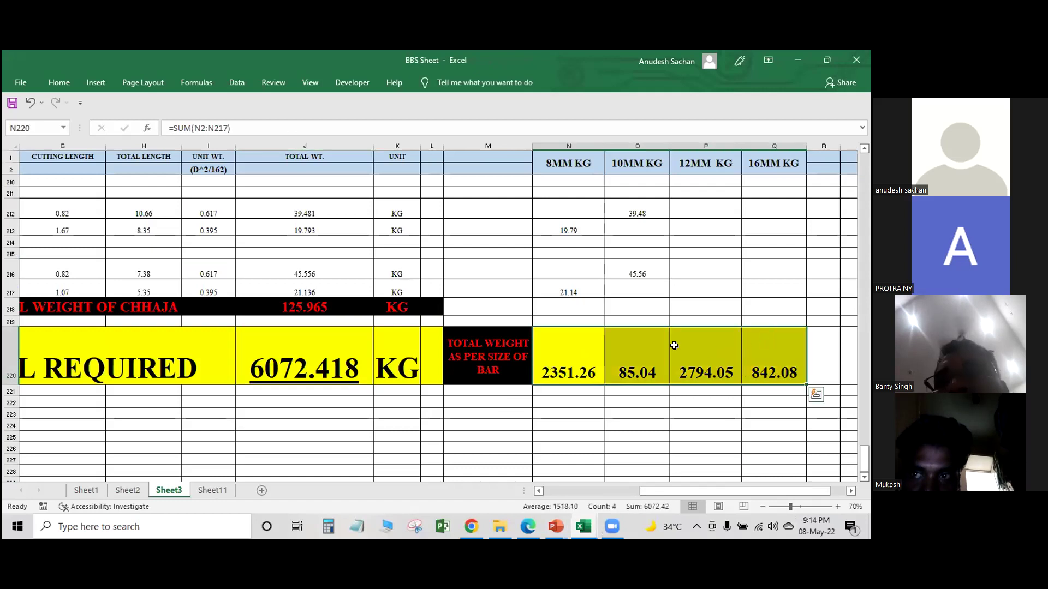
{"action": "left_click", "coordinate": [581, 363]}
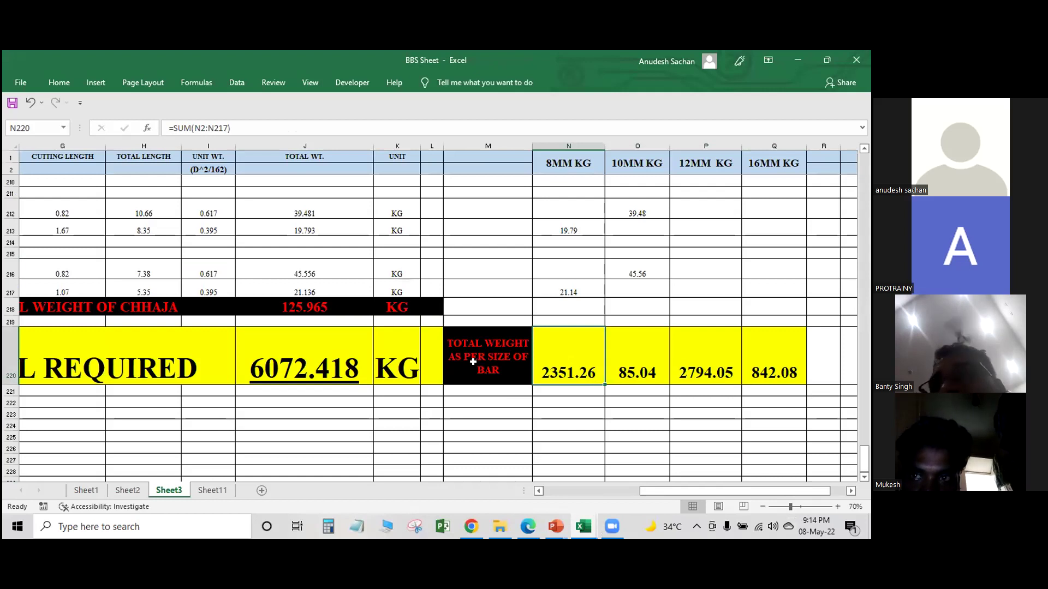
- Switch to the BBS-1 presentation in PowerPoint, present slide 12 full screen and activate the red annotation pen
{"action": "left_click", "coordinate": [559, 526]}
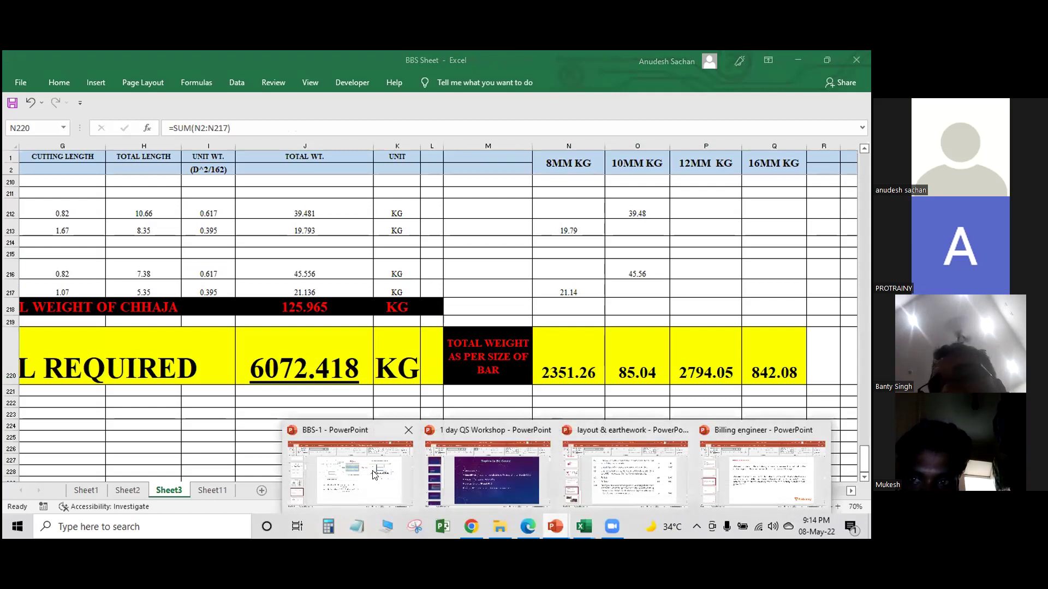
{"action": "left_click", "coordinate": [352, 474]}
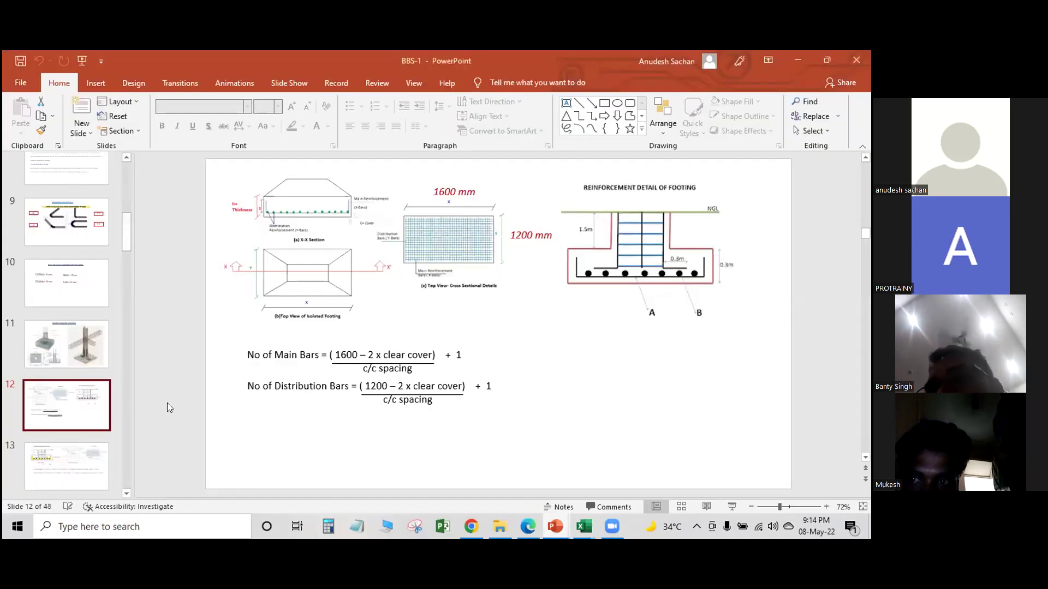
{"action": "left_click", "coordinate": [732, 507]}
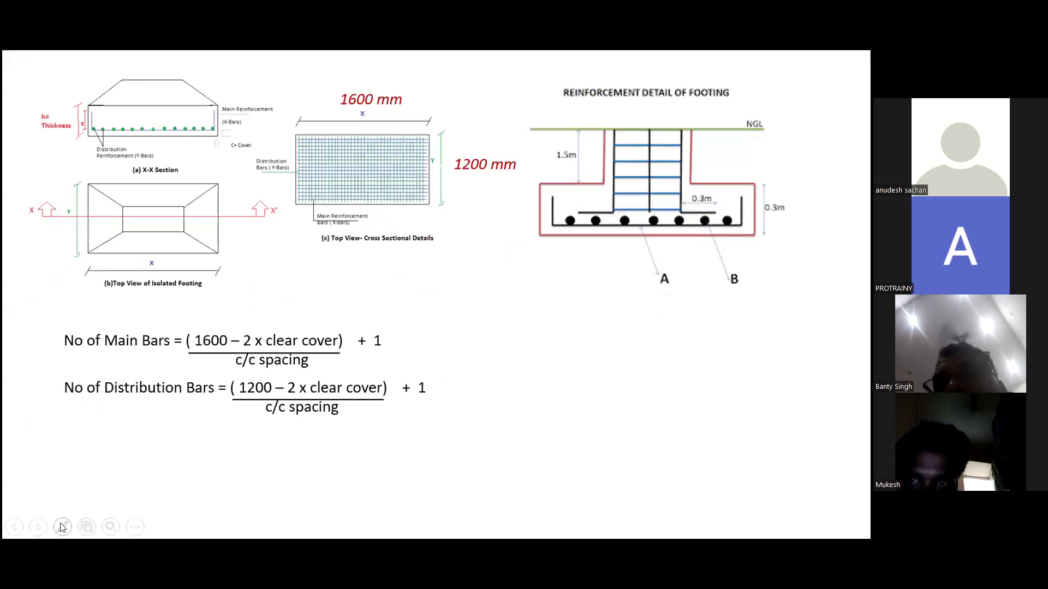
{"action": "left_click", "coordinate": [62, 527]}
{"action": "left_click", "coordinate": [49, 494]}
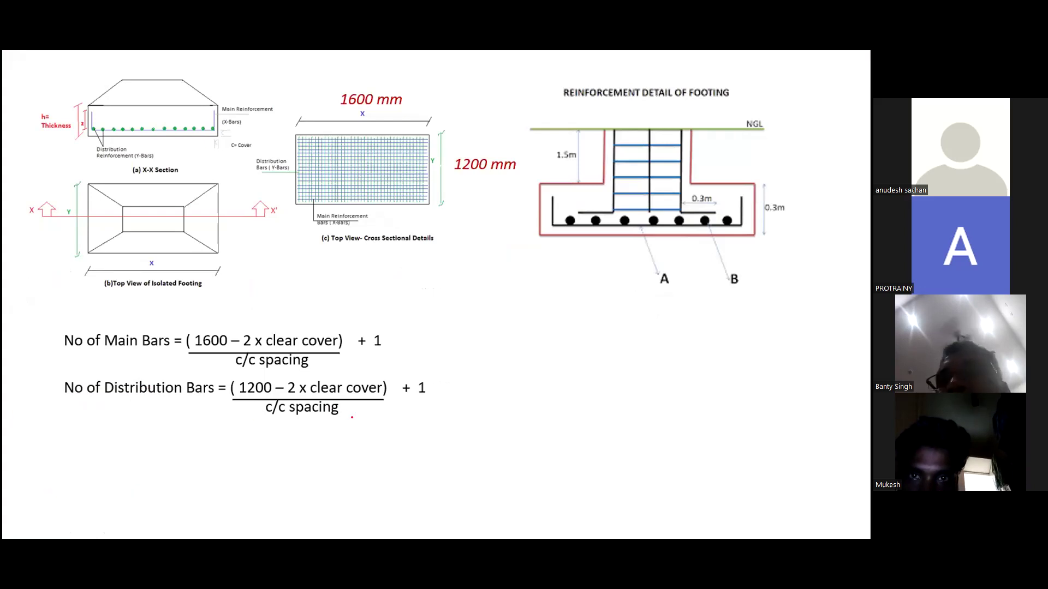
- Handwrite an underlined note about the number of bars in red beside the main bars formula
{"action": "mouse_move", "coordinate": [485, 343]}
{"action": "left_mouse_down"}
{"action": "mouse_move", "coordinate": [492, 370]}
{"action": "mouse_move", "coordinate": [511, 342]}
{"action": "mouse_move", "coordinate": [530, 352]}
{"action": "mouse_move", "coordinate": [556, 391]}
{"action": "left_mouse_up"}
{"action": "mouse_move", "coordinate": [578, 328]}
{"action": "left_mouse_down"}
{"action": "mouse_move", "coordinate": [579, 348]}
{"action": "mouse_move", "coordinate": [593, 348]}
{"action": "mouse_move", "coordinate": [592, 337]}
{"action": "mouse_move", "coordinate": [598, 345]}
{"action": "left_mouse_up"}
{"action": "left_click", "coordinate": [595, 324]}
{"action": "mouse_move", "coordinate": [600, 333]}
{"action": "left_mouse_down"}
{"action": "mouse_move", "coordinate": [602, 347]}
{"action": "mouse_move", "coordinate": [637, 337]}
{"action": "mouse_move", "coordinate": [651, 352]}
{"action": "left_mouse_up"}
{"action": "left_click_drag", "start_coordinate": [544, 358], "coordinate": [660, 352]}
{"action": "left_click_drag", "start_coordinate": [583, 360], "coordinate": [660, 360]}
- Handwrite "Cutting" in red below the number-of-bars note
{"action": "mouse_move", "coordinate": [526, 411]}
{"action": "left_mouse_down"}
{"action": "mouse_move", "coordinate": [595, 440]}
{"action": "mouse_move", "coordinate": [597, 426]}
{"action": "left_mouse_up"}
{"action": "left_click_drag", "start_coordinate": [605, 405], "coordinate": [647, 461]}
{"action": "left_click", "coordinate": [641, 420]}
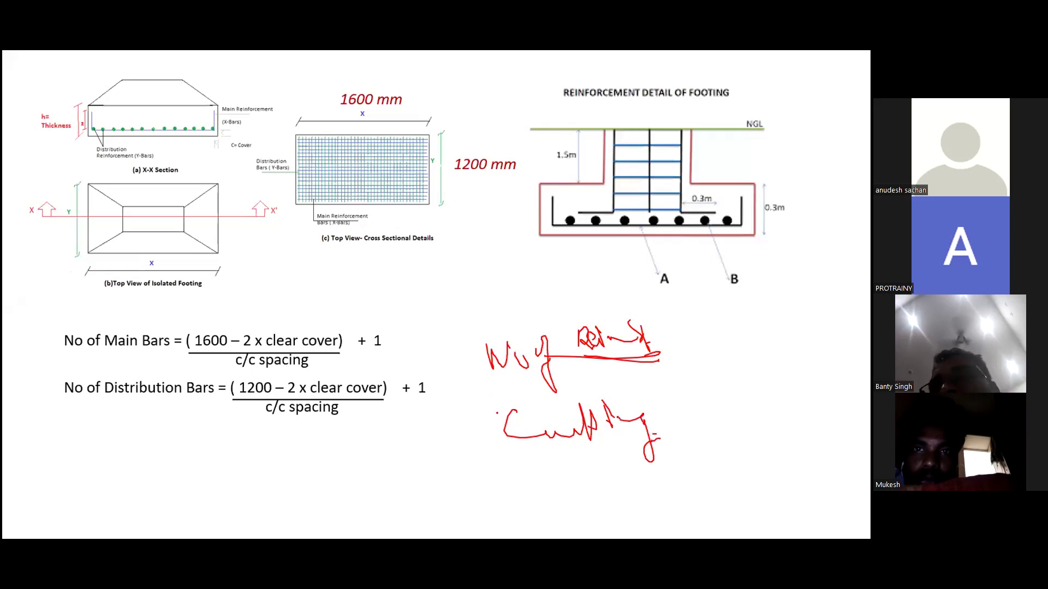
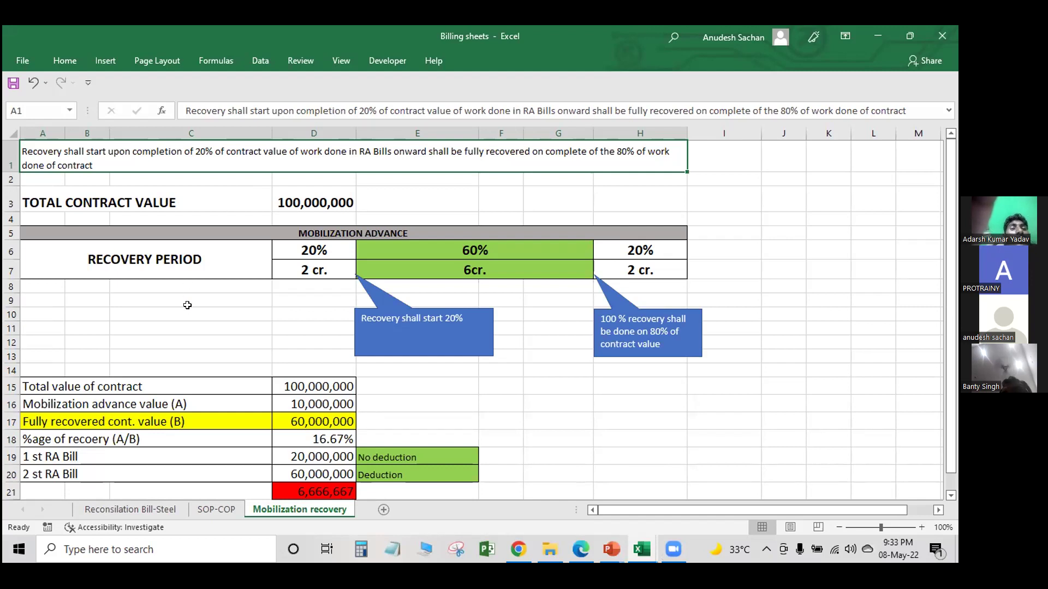
- Examine the total contract value in D15 and the mobilization advance formula in D16 of the Mobilization recovery sheet
{"action": "left_click", "coordinate": [345, 390]}
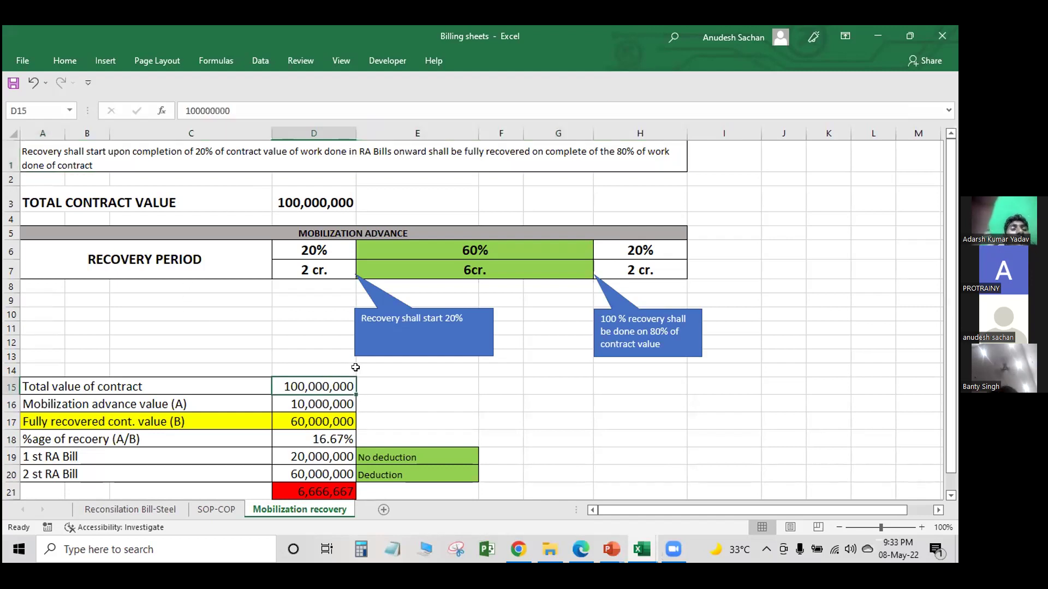
{"action": "scroll", "coordinate": [355, 367], "scroll_direction": "down", "scroll_amount": 1}
{"action": "left_click", "coordinate": [312, 332]}
{"action": "double_click", "coordinate": [311, 333]}
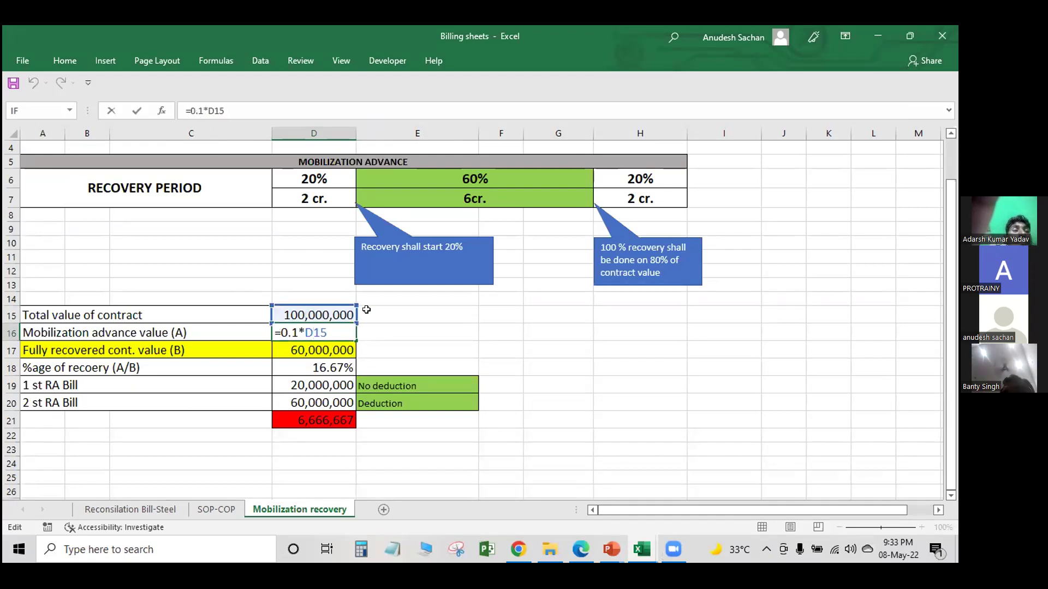
{"action": "key", "text": "Escape"}
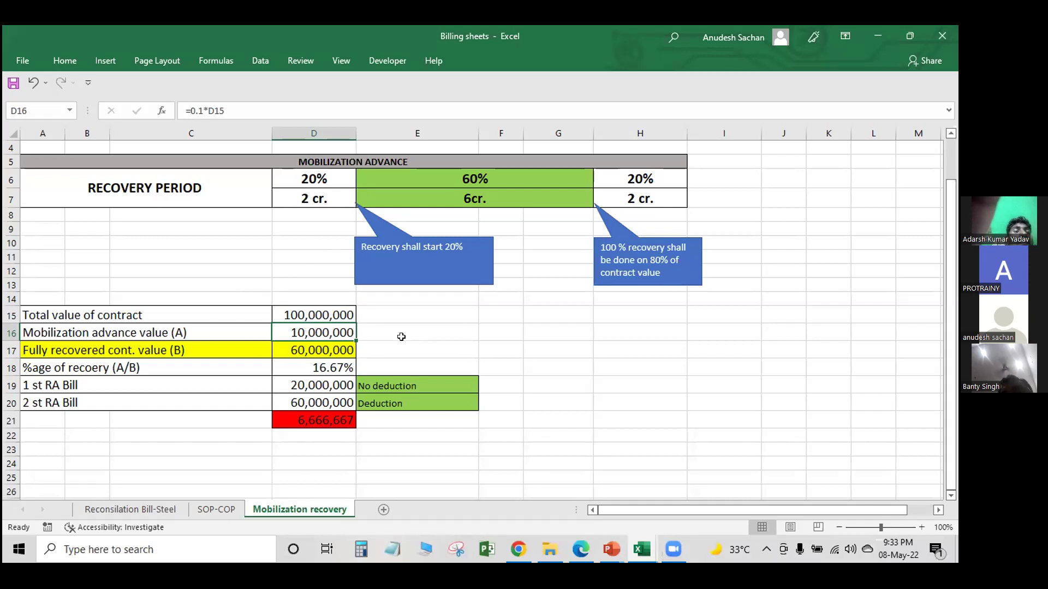
- Compare the fully recovered contract value in D17 with the 60% recovery period and inspect the recovery percentage formula in D18
{"action": "left_click", "coordinate": [331, 347]}
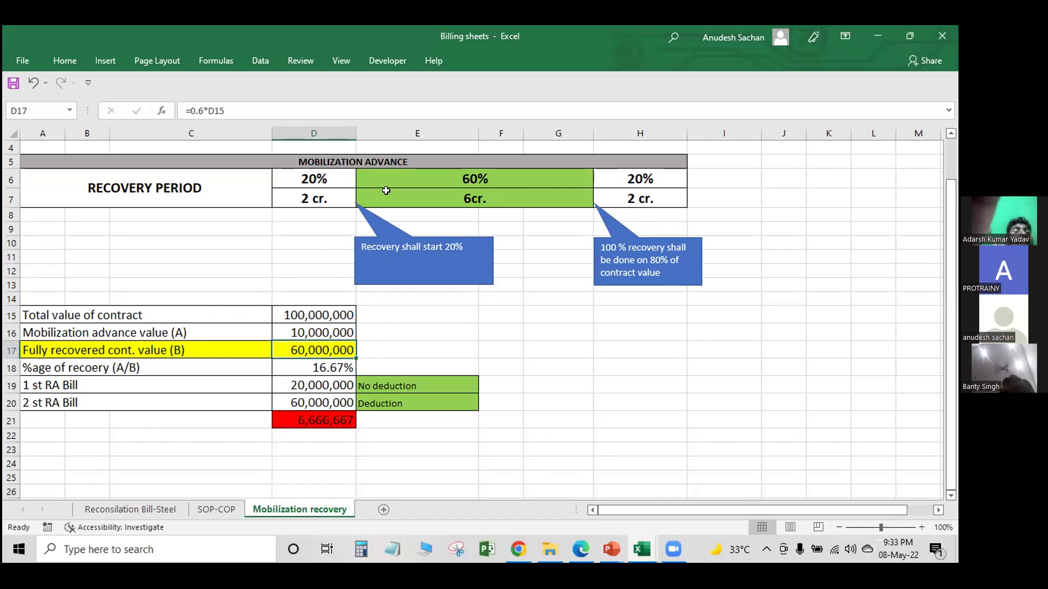
{"action": "left_click", "coordinate": [364, 198]}
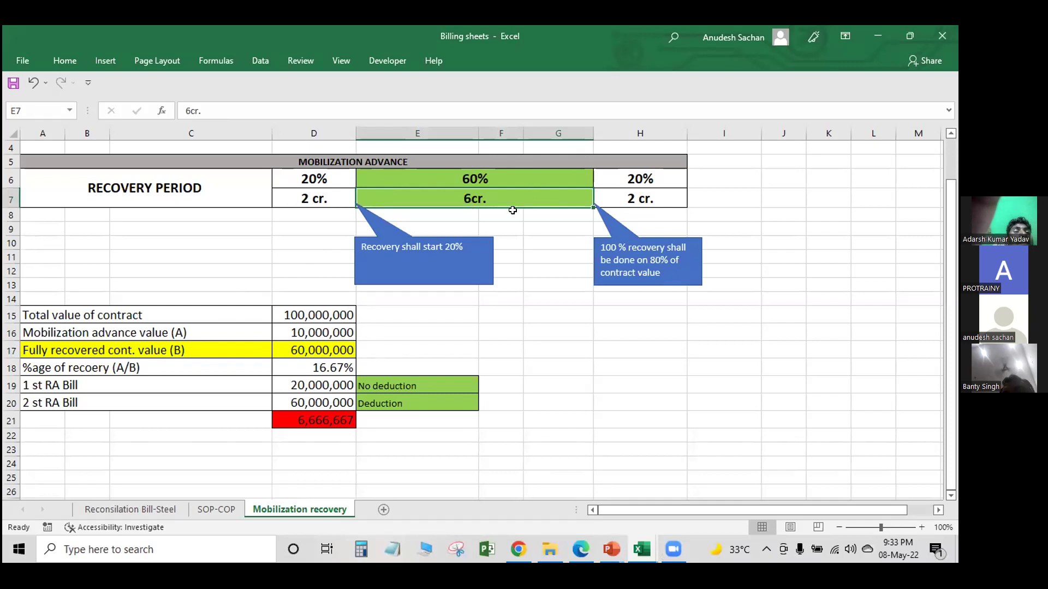
{"action": "left_click", "coordinate": [334, 343]}
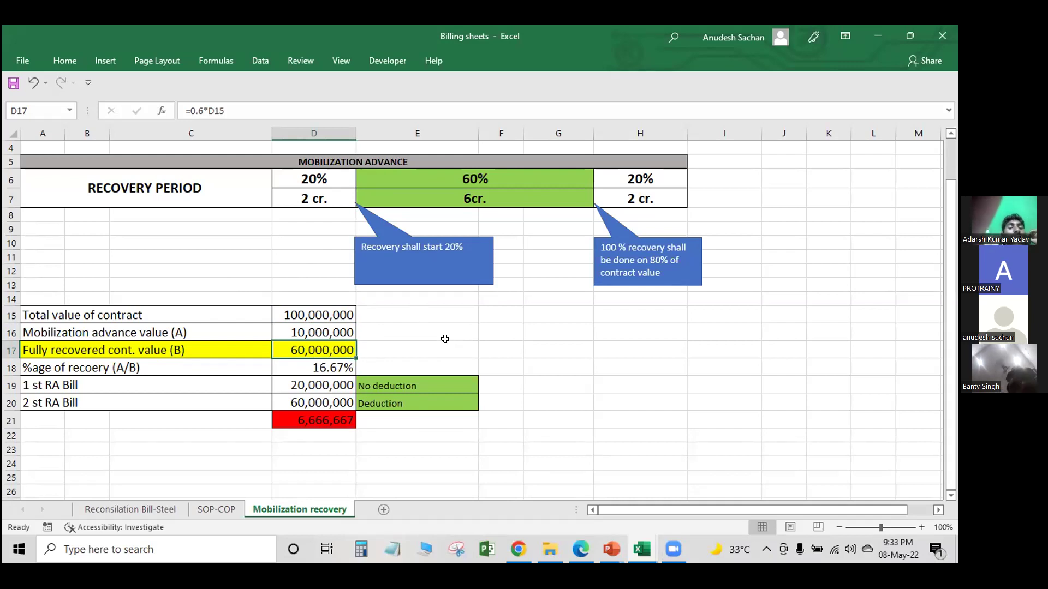
{"action": "double_click", "coordinate": [311, 364]}
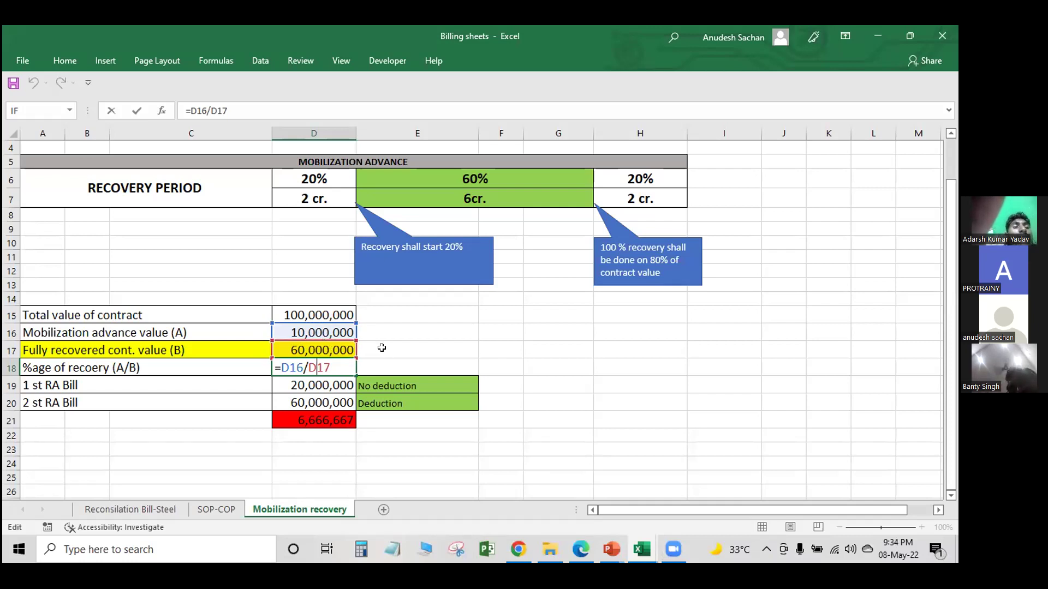
{"action": "key", "text": "ctrl+Return"}
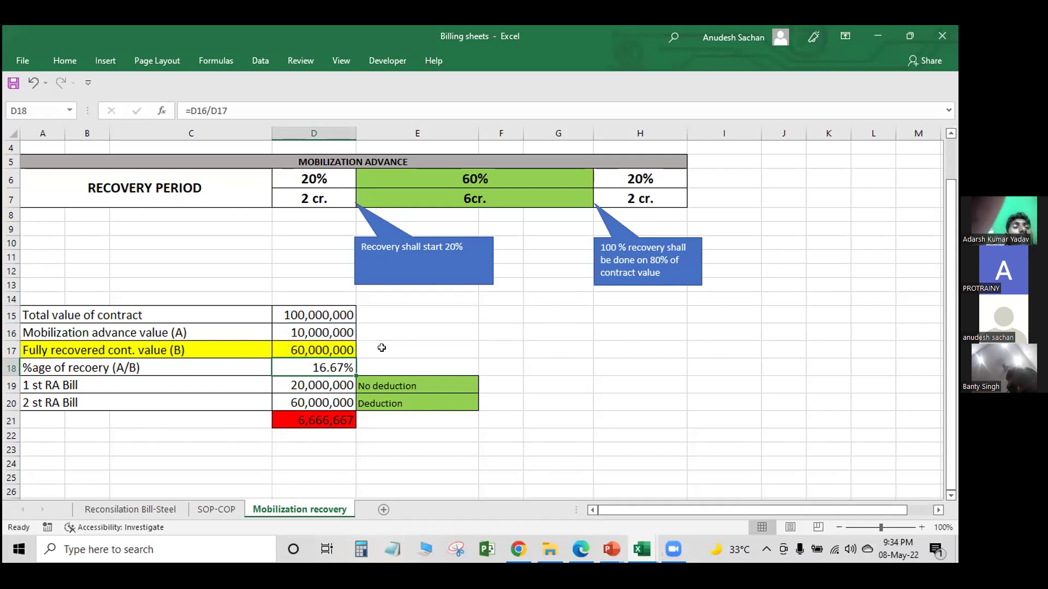
- Point out the 1st RA Bill and its no-deduction note, and inspect the recovery amount formula in D21
{"action": "left_click", "coordinate": [330, 382]}
{"action": "left_click", "coordinate": [414, 381]}
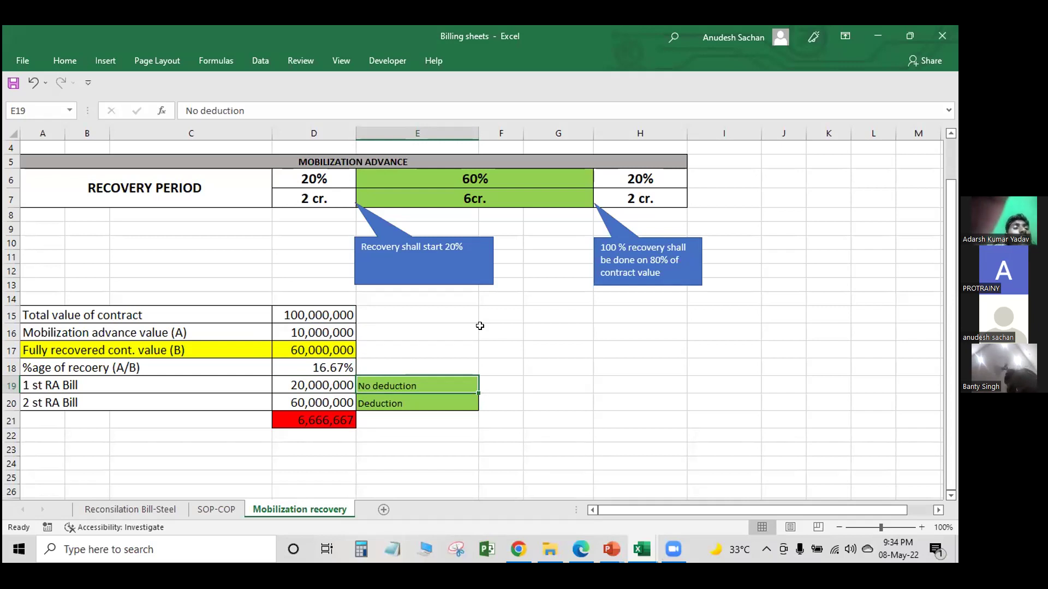
{"action": "left_click", "coordinate": [333, 418]}
{"action": "double_click", "coordinate": [333, 418]}
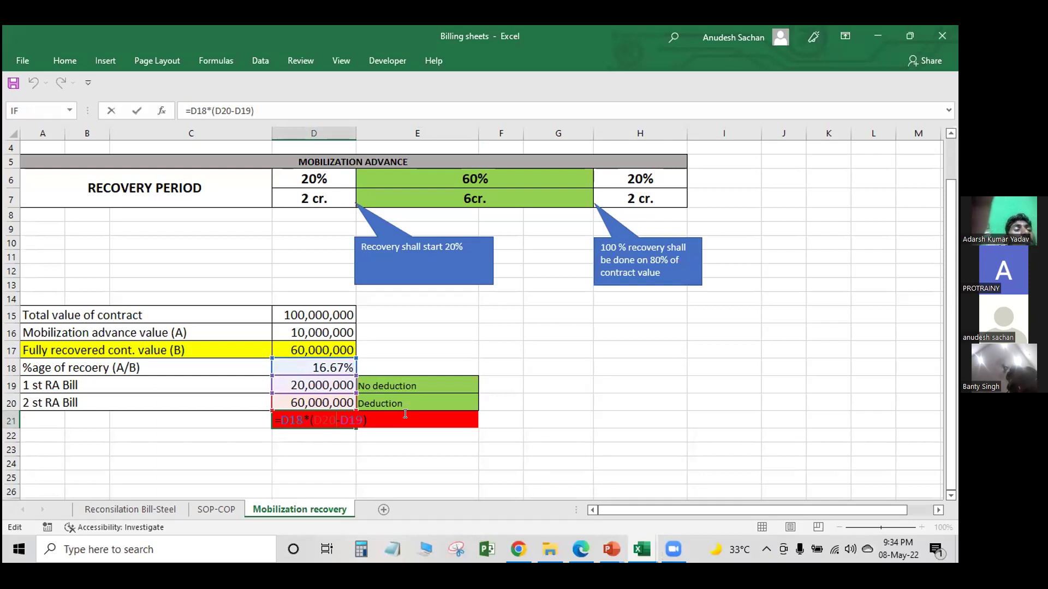
{"action": "key", "text": "ctrl+Return"}
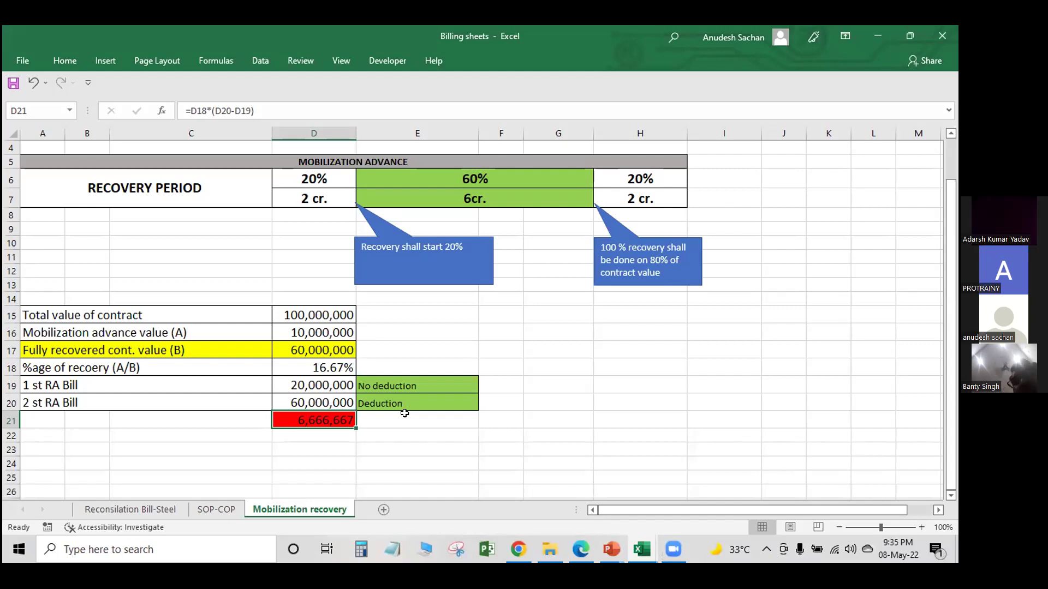
{"action": "left_click", "coordinate": [298, 383]}
{"action": "left_click", "coordinate": [469, 351]}
{"action": "scroll", "coordinate": [474, 347], "scroll_direction": "up", "scroll_amount": 1}
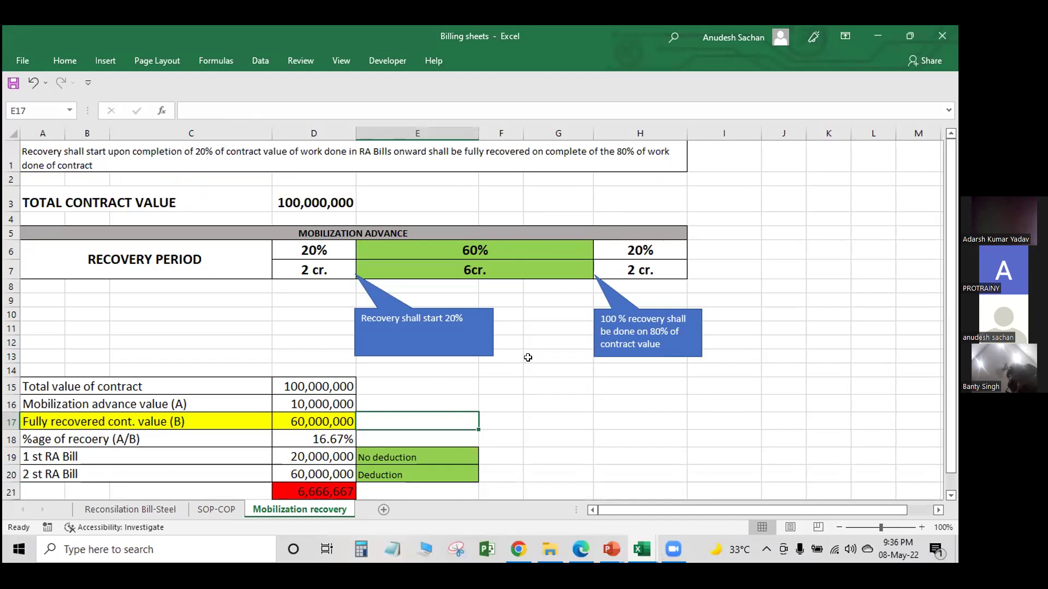
{"action": "left_click", "coordinate": [558, 301]}
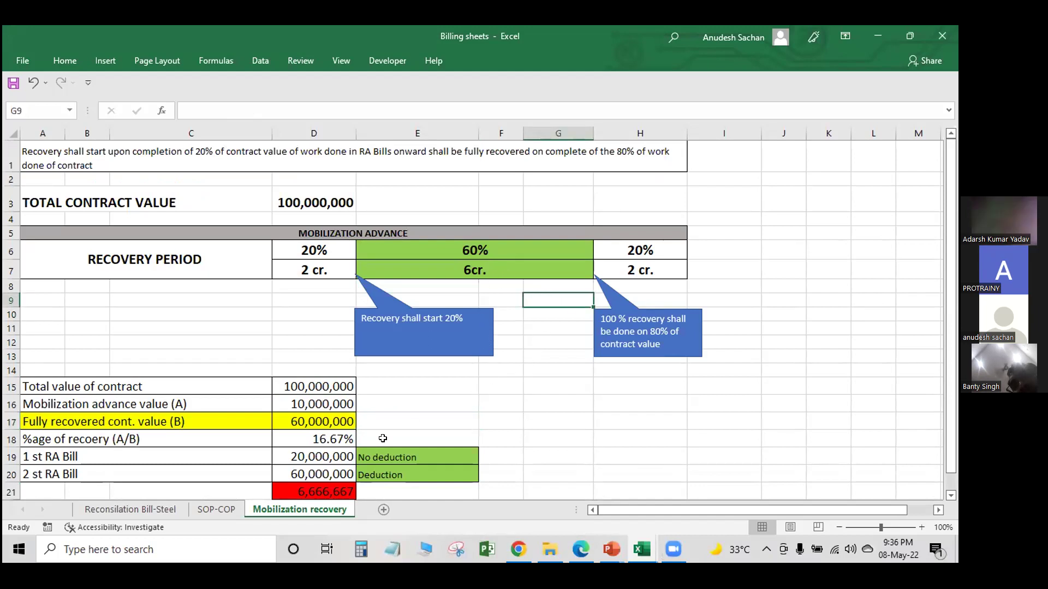
- Open the SOP-COP sheet and highlight the payment summary rows from non-schedule items through TDS in B12:K22
{"action": "left_click", "coordinate": [200, 507]}
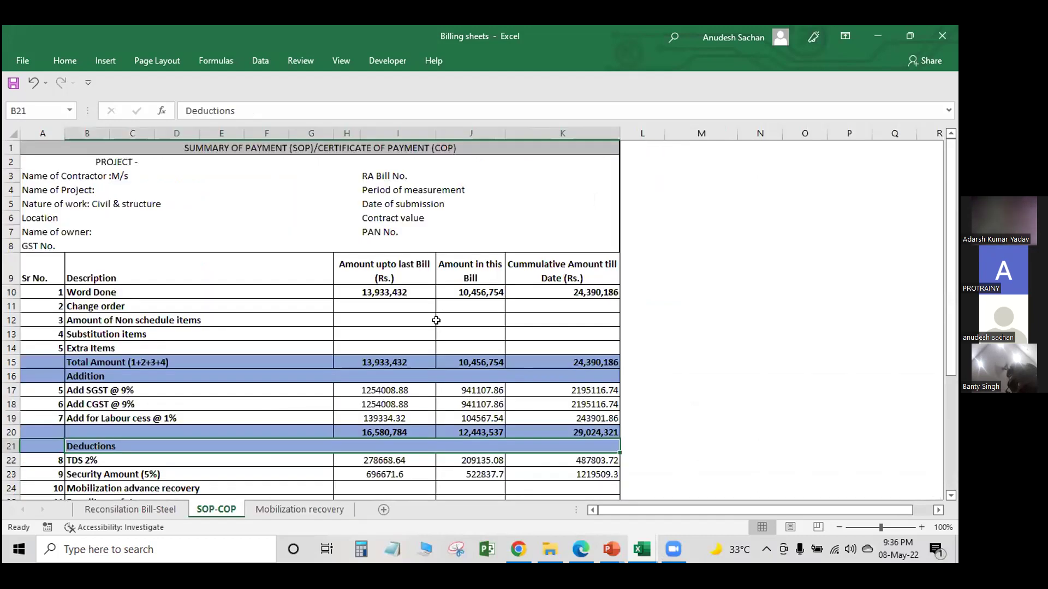
{"action": "scroll", "coordinate": [226, 347], "scroll_direction": "down", "scroll_amount": 2}
{"action": "scroll", "coordinate": [226, 348], "scroll_direction": "down", "scroll_amount": 1}
{"action": "left_click", "coordinate": [225, 357]}
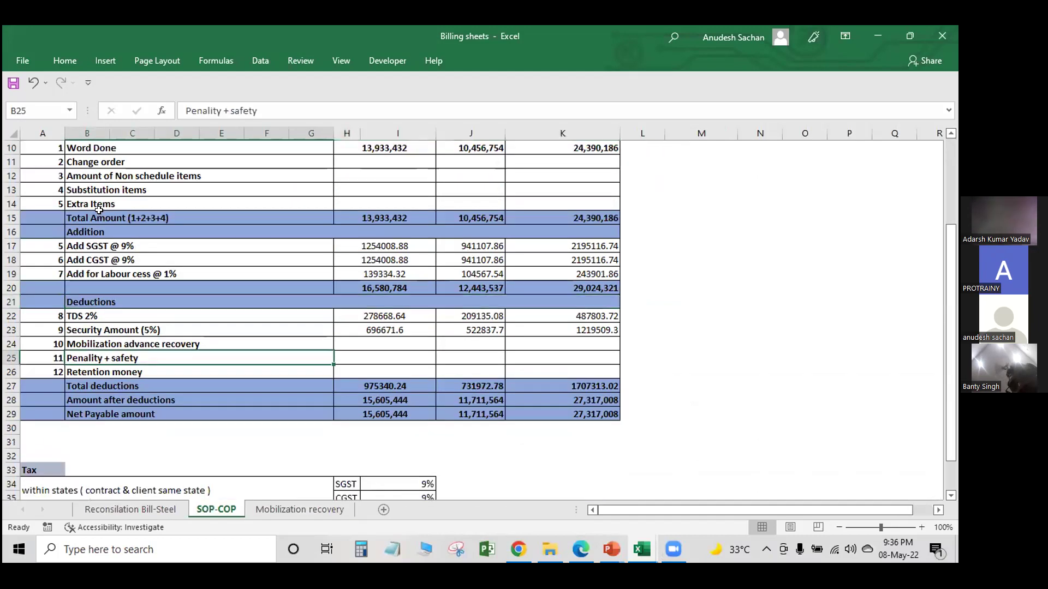
{"action": "left_click_drag", "start_coordinate": [164, 177], "coordinate": [401, 317]}
{"action": "scroll", "coordinate": [401, 328], "scroll_direction": "up", "scroll_amount": 1}
{"action": "scroll", "coordinate": [401, 334], "scroll_direction": "up", "scroll_amount": 1}
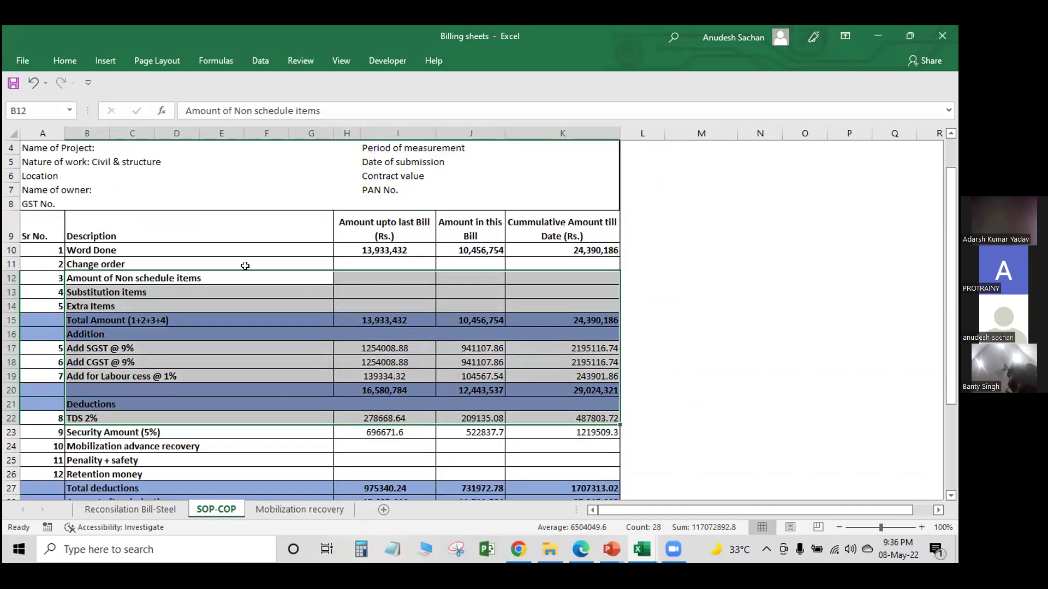
- Point out the Word Done row and the mobilization recovery, penalty and retention money deductions on the SOP-COP sheet
{"action": "left_click", "coordinate": [220, 250]}
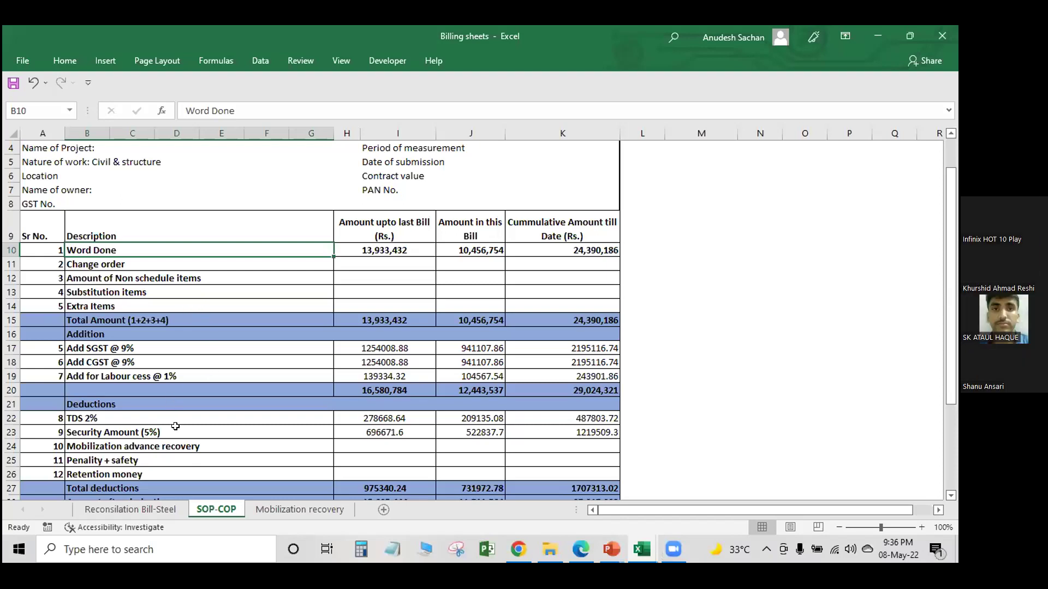
{"action": "left_click", "coordinate": [180, 447]}
{"action": "key", "text": "Down"}
{"action": "key", "text": "Down"}
{"action": "scroll", "coordinate": [190, 464], "scroll_direction": "down", "scroll_amount": 2}
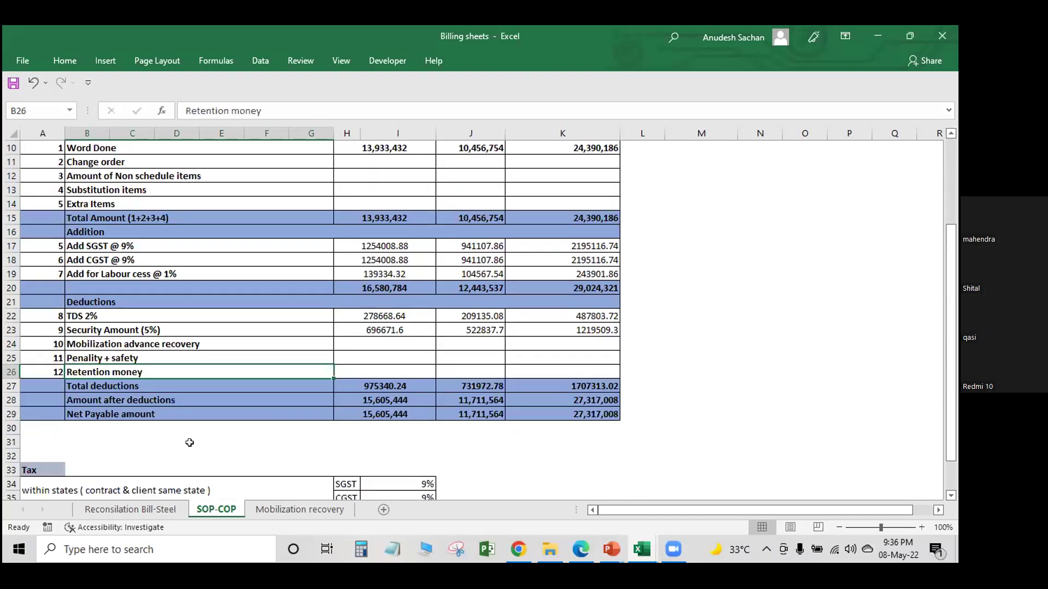
- Review the tax rates table, the project header fields and the cumulative amount column on the SOP-COP sheet, ending at the title in A1
{"action": "scroll", "coordinate": [435, 399], "scroll_direction": "down", "scroll_amount": 1}
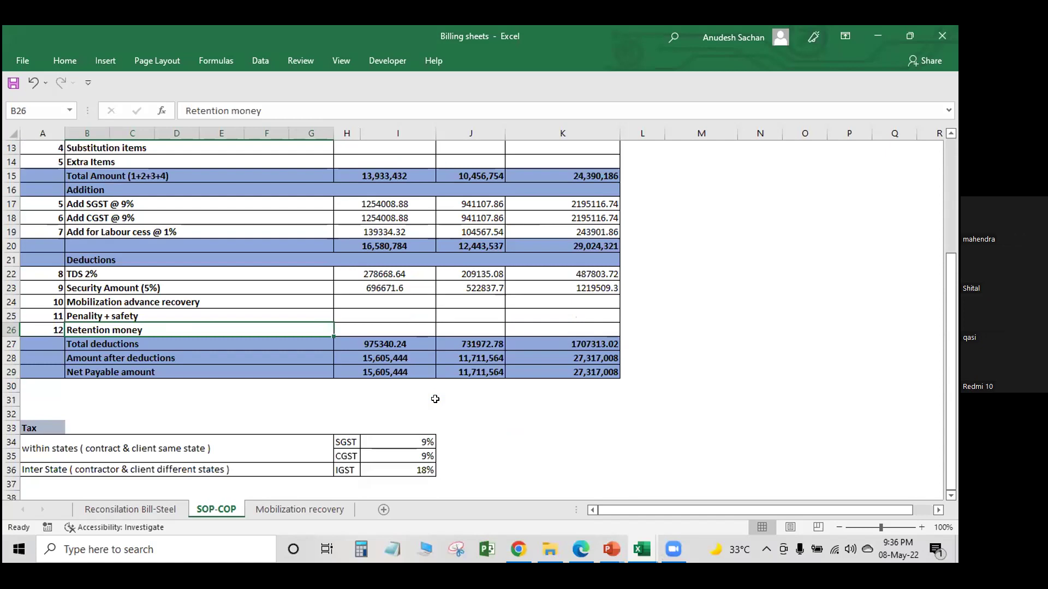
{"action": "left_click", "coordinate": [515, 333]}
{"action": "scroll", "coordinate": [368, 289], "scroll_direction": "up", "scroll_amount": 4}
{"action": "left_click_drag", "start_coordinate": [87, 188], "coordinate": [148, 205]}
{"action": "left_click_drag", "start_coordinate": [447, 269], "coordinate": [562, 489]}
{"action": "left_click", "coordinate": [562, 489]}
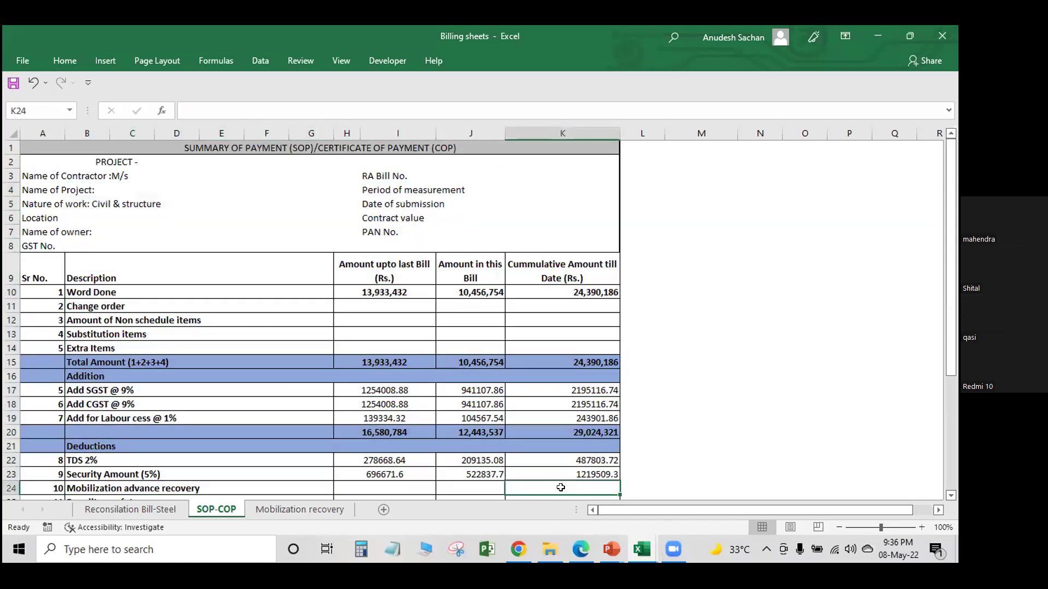
{"action": "left_click", "coordinate": [246, 201]}
{"action": "left_click", "coordinate": [269, 153]}
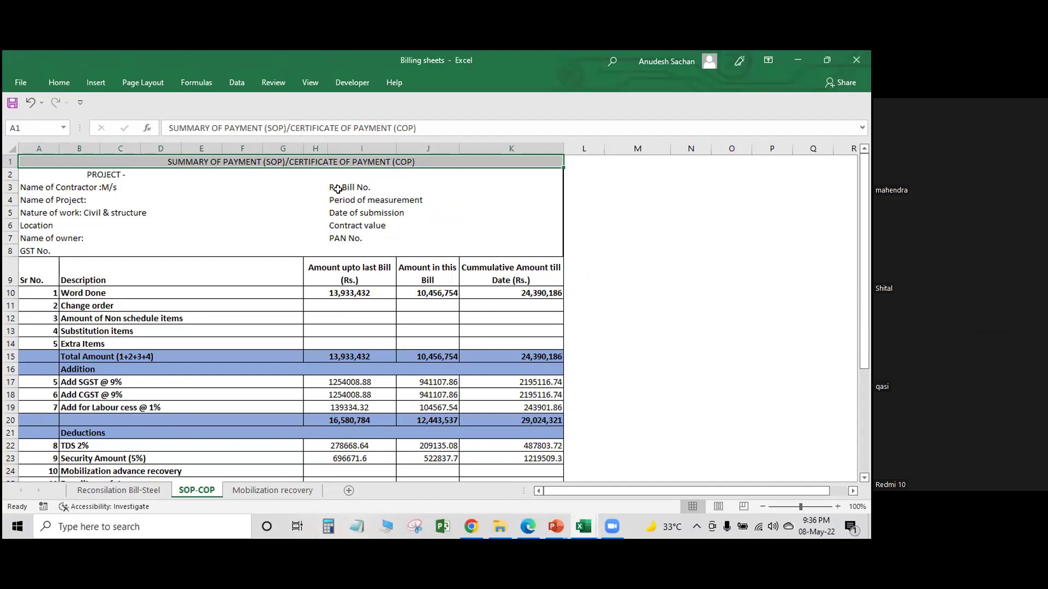
- Open the Reconsilation Bill-Steel sheet, look over its tables and point out the Dia column header
{"action": "left_click", "coordinate": [122, 490]}
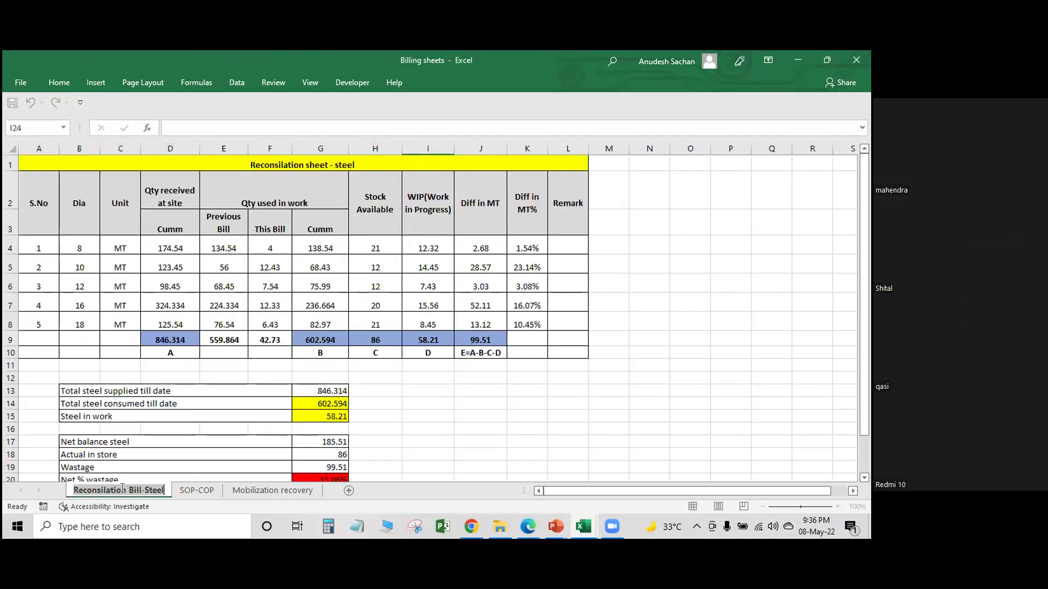
{"action": "left_click", "coordinate": [228, 262]}
{"action": "scroll", "coordinate": [84, 254], "scroll_direction": "down", "scroll_amount": 4}
{"action": "scroll", "coordinate": [84, 253], "scroll_direction": "up", "scroll_amount": 4}
{"action": "left_click", "coordinate": [80, 227]}
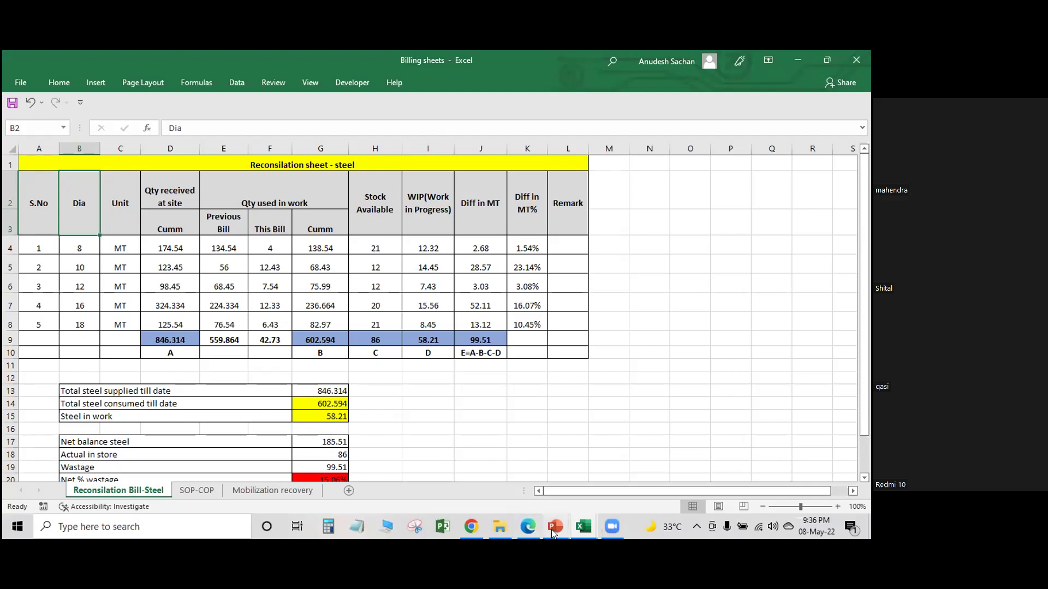
- Point out the Remark column and inspect the Diff in MT and Diff in MT% formulas for the 10 mm bars in J5 and K5
{"action": "left_click", "coordinate": [568, 267]}
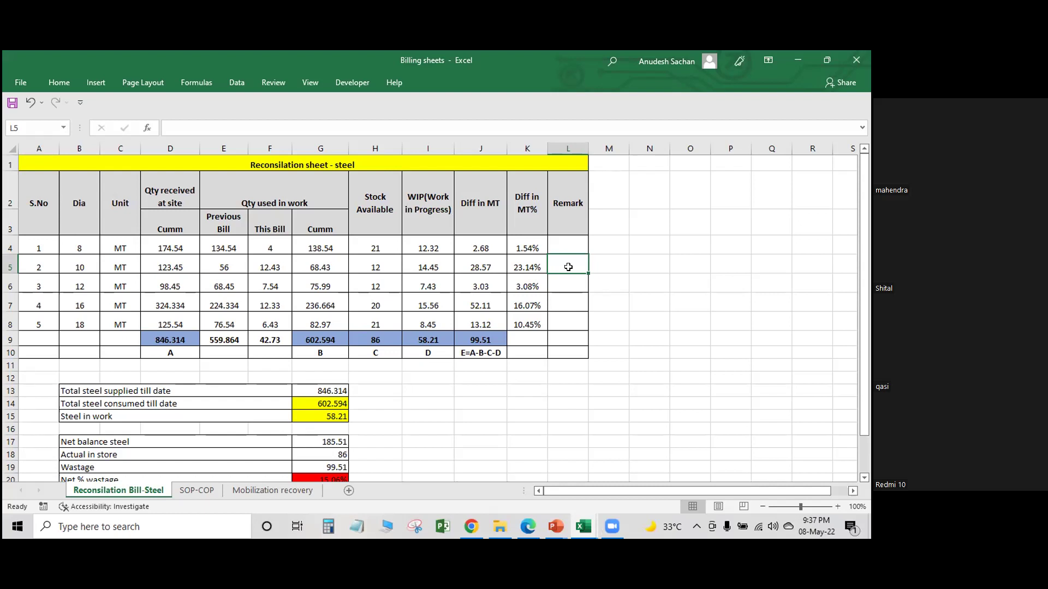
{"action": "left_click", "coordinate": [494, 261]}
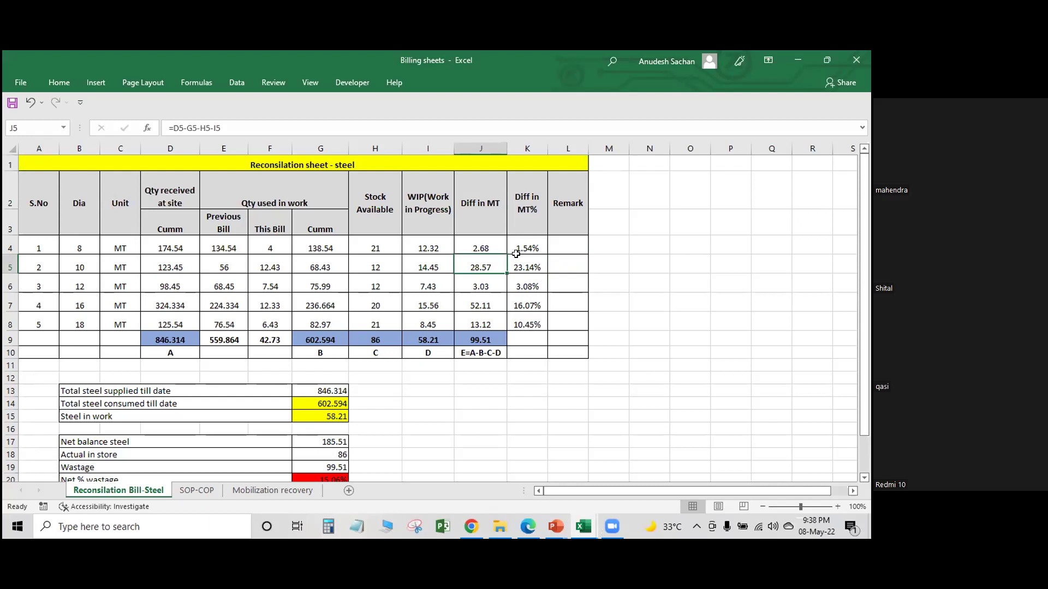
{"action": "left_click", "coordinate": [527, 263]}
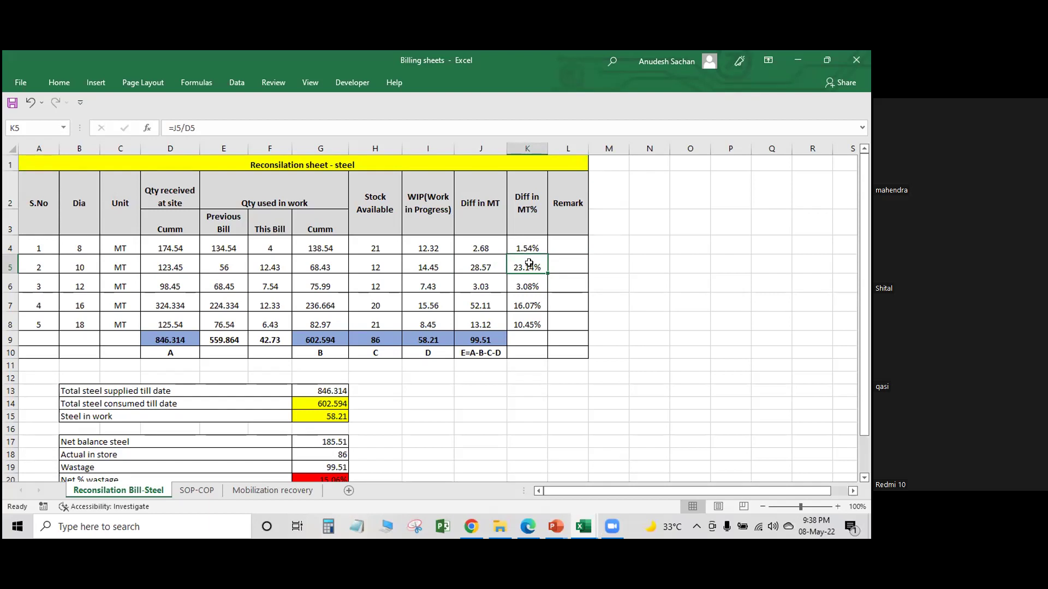
- Highlight the bar diameters, units and quantities received at site in rows 4 to 8, and inspect the received total in D9
{"action": "left_click", "coordinate": [166, 240]}
{"action": "left_click", "coordinate": [216, 280]}
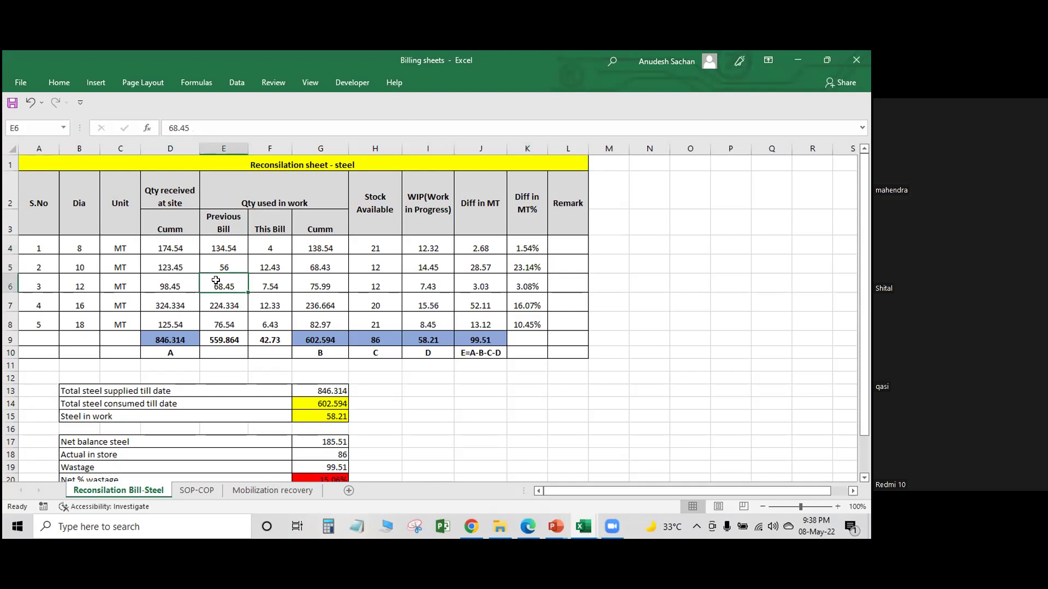
{"action": "left_click", "coordinate": [181, 244]}
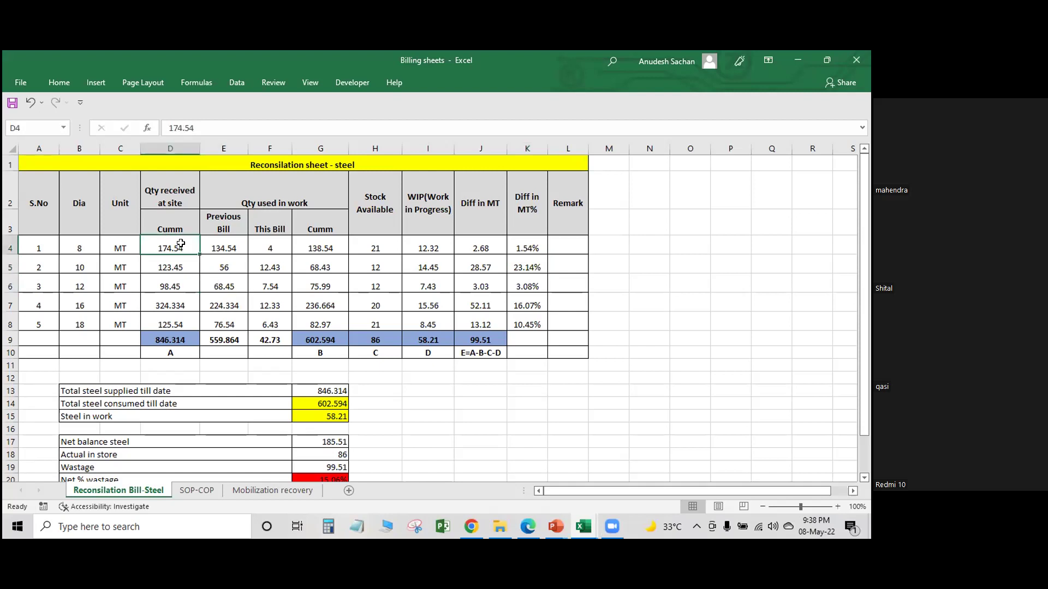
{"action": "left_click_drag", "start_coordinate": [75, 249], "coordinate": [120, 323]}
{"action": "left_click", "coordinate": [82, 245]}
{"action": "left_click_drag", "start_coordinate": [116, 240], "coordinate": [129, 321]}
{"action": "left_click_drag", "start_coordinate": [178, 243], "coordinate": [184, 325]}
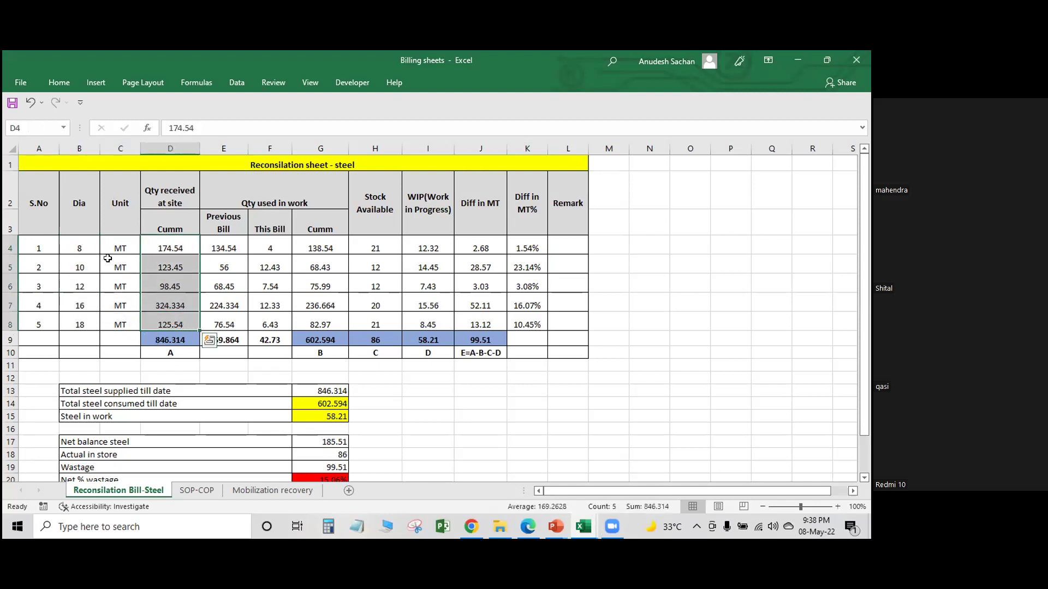
{"action": "left_click", "coordinate": [173, 339]}
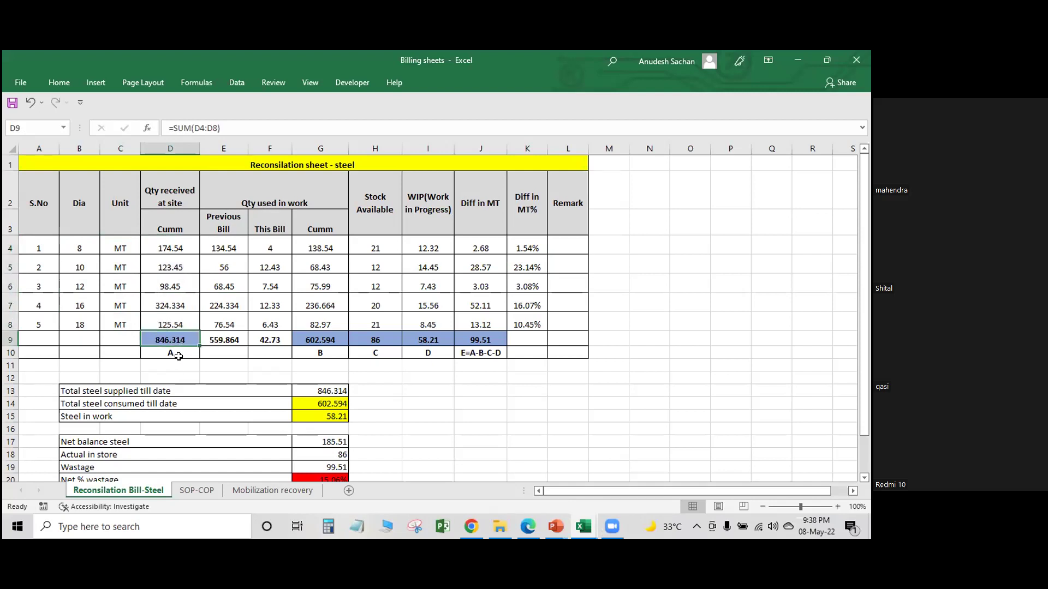
- Highlight the Previous Bill quantities in E4:E8 and compare the previous and current bill totals in E9:F9 with the cumulative total in G9
{"action": "left_click_drag", "start_coordinate": [226, 243], "coordinate": [234, 324]}
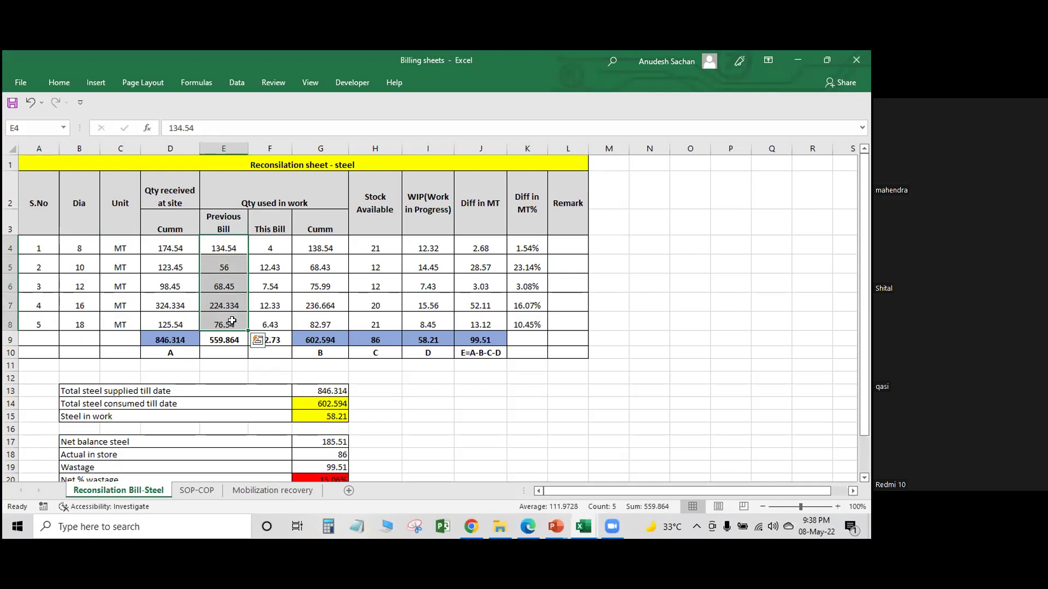
{"action": "left_click", "coordinate": [216, 339]}
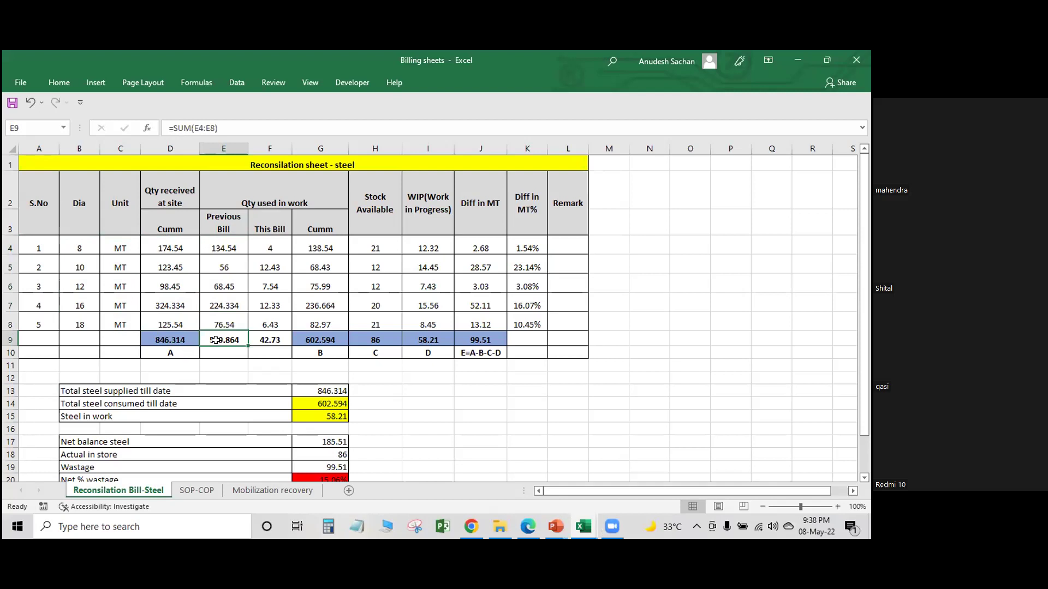
{"action": "left_click", "coordinate": [267, 339]}
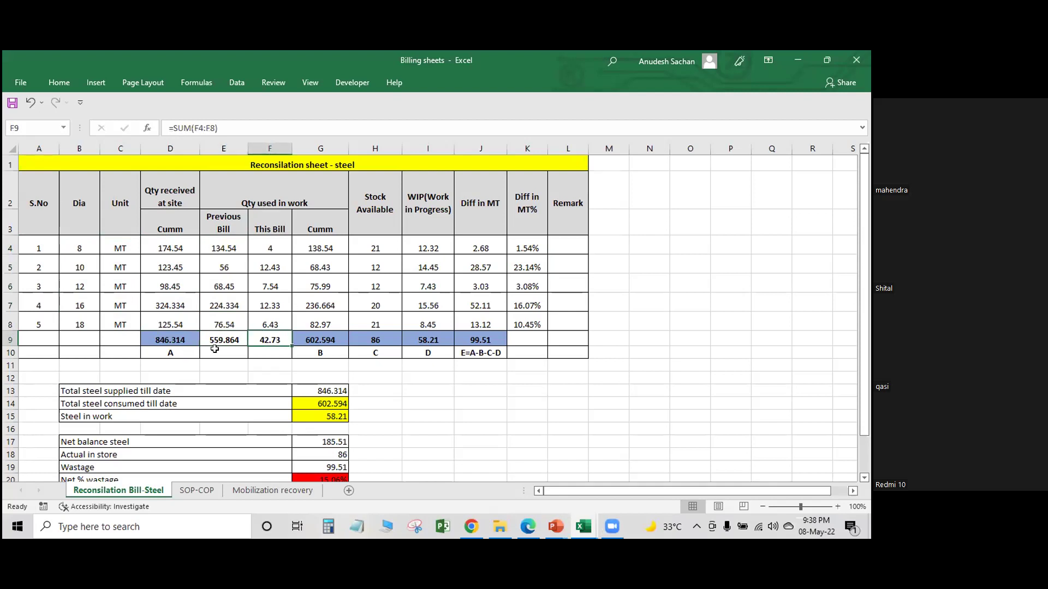
{"action": "left_click_drag", "start_coordinate": [220, 336], "coordinate": [263, 337]}
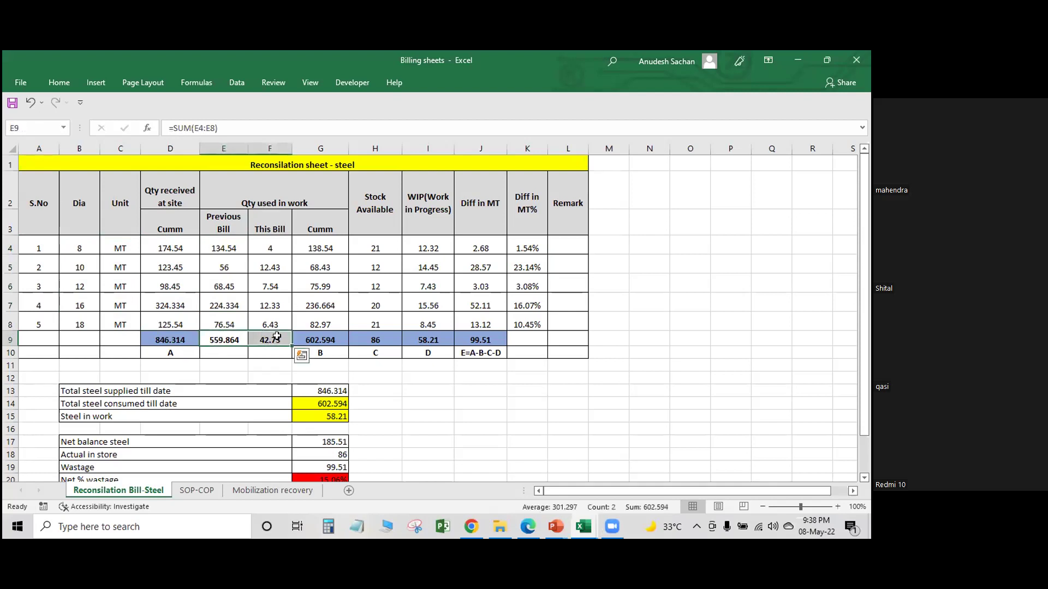
{"action": "left_click", "coordinate": [323, 336]}
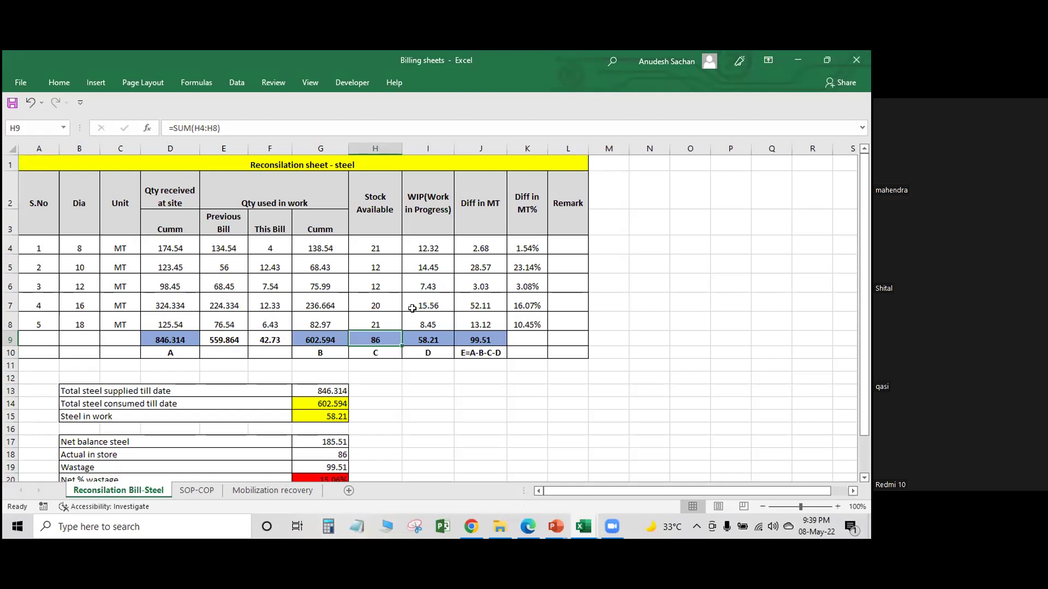
- Trace the total difference in J9 through totals A, B, C and D, and highlight the difference columns J4:J8 and K4:K8
{"action": "left_click", "coordinate": [486, 335]}
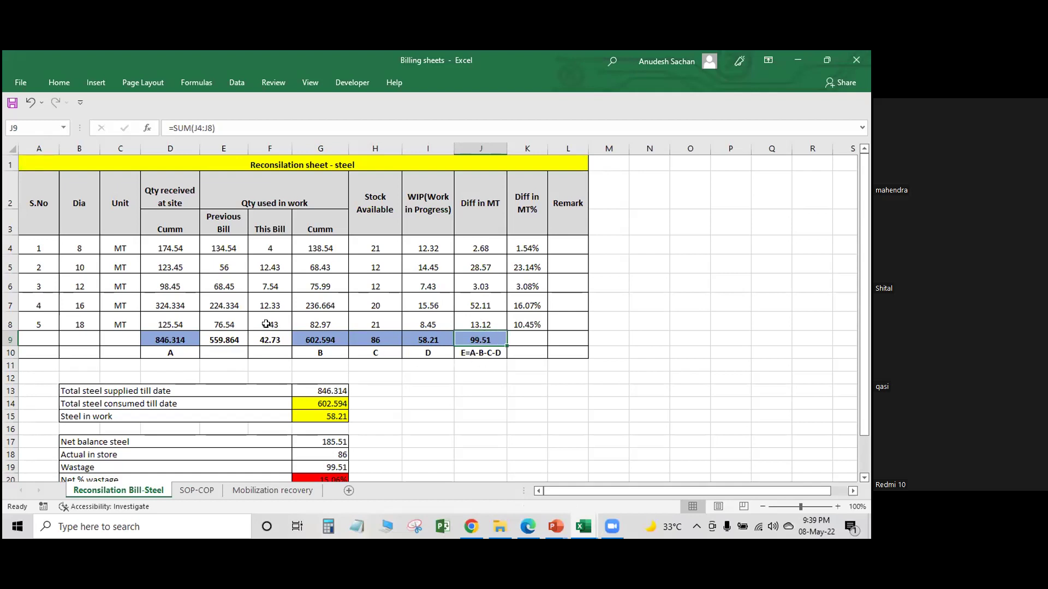
{"action": "left_click", "coordinate": [195, 337]}
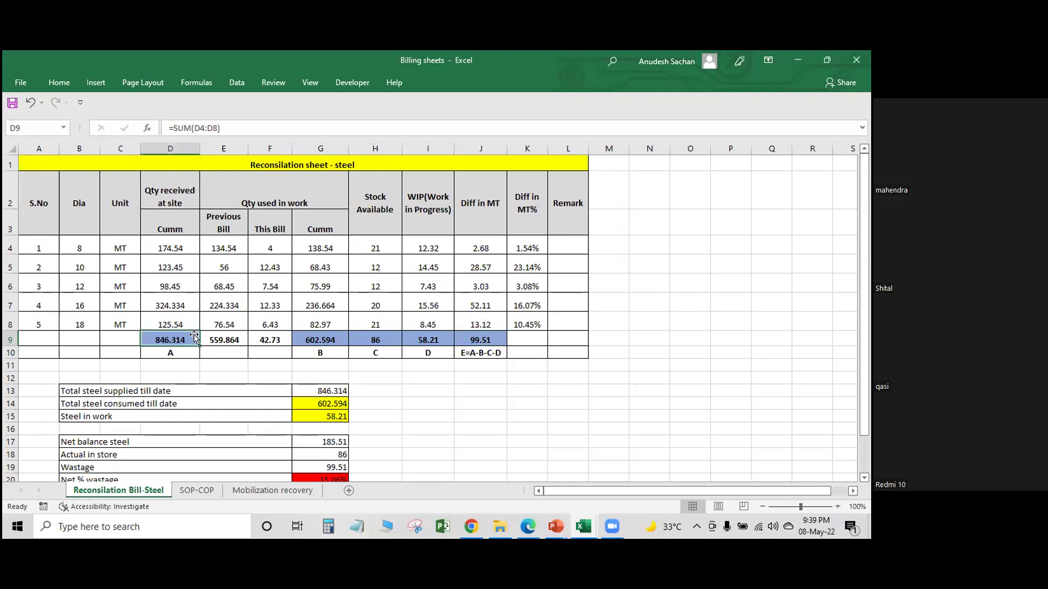
{"action": "left_click", "coordinate": [324, 340]}
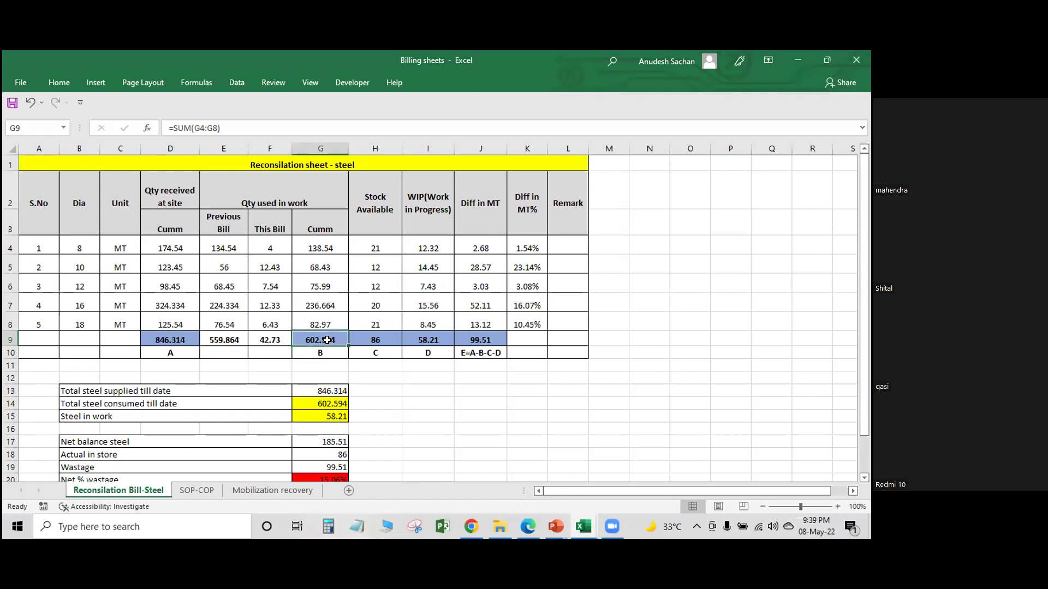
{"action": "left_click", "coordinate": [392, 336]}
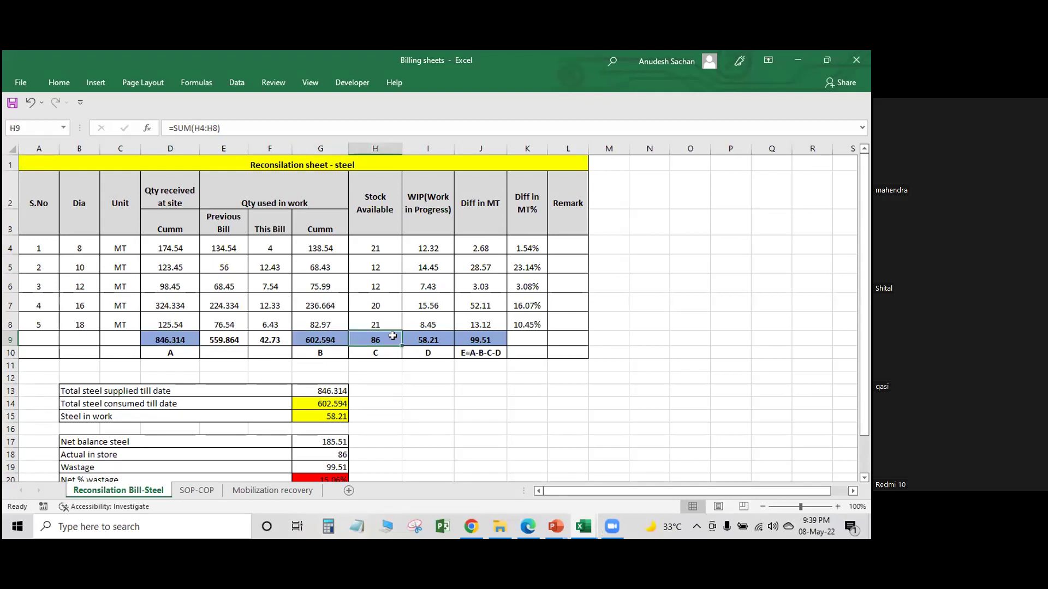
{"action": "left_click", "coordinate": [426, 331]}
{"action": "left_click_drag", "start_coordinate": [499, 242], "coordinate": [491, 322]}
{"action": "left_click_drag", "start_coordinate": [527, 244], "coordinate": [531, 319]}
- Inspect the linked values for total steel supplied, total steel consumed and steel in work in G13:G15, and highlight G14:G15
{"action": "scroll", "coordinate": [244, 257], "scroll_direction": "down", "scroll_amount": 2}
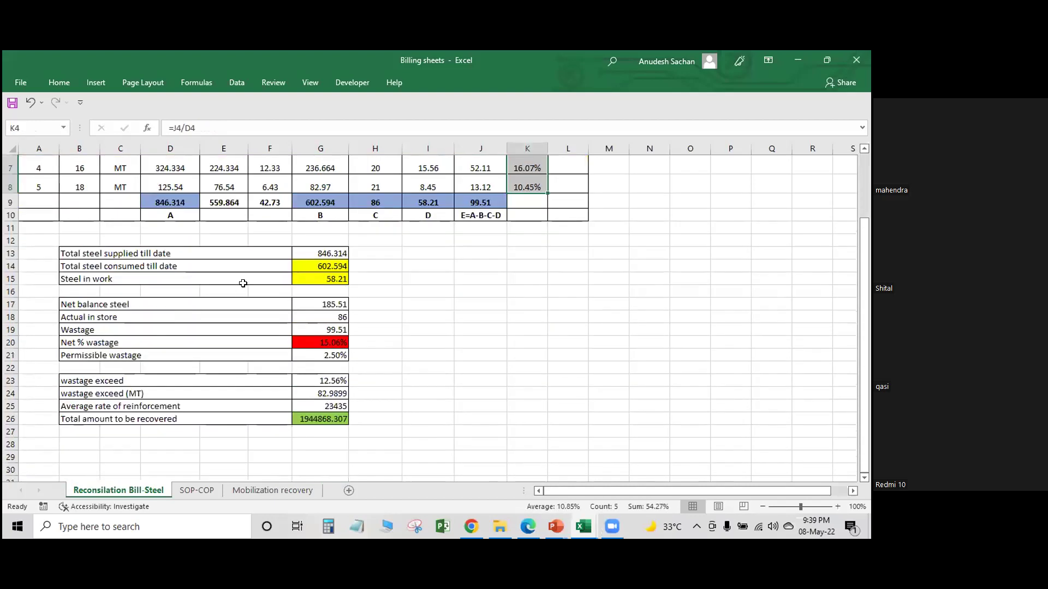
{"action": "left_click", "coordinate": [243, 280]}
{"action": "left_click", "coordinate": [143, 249]}
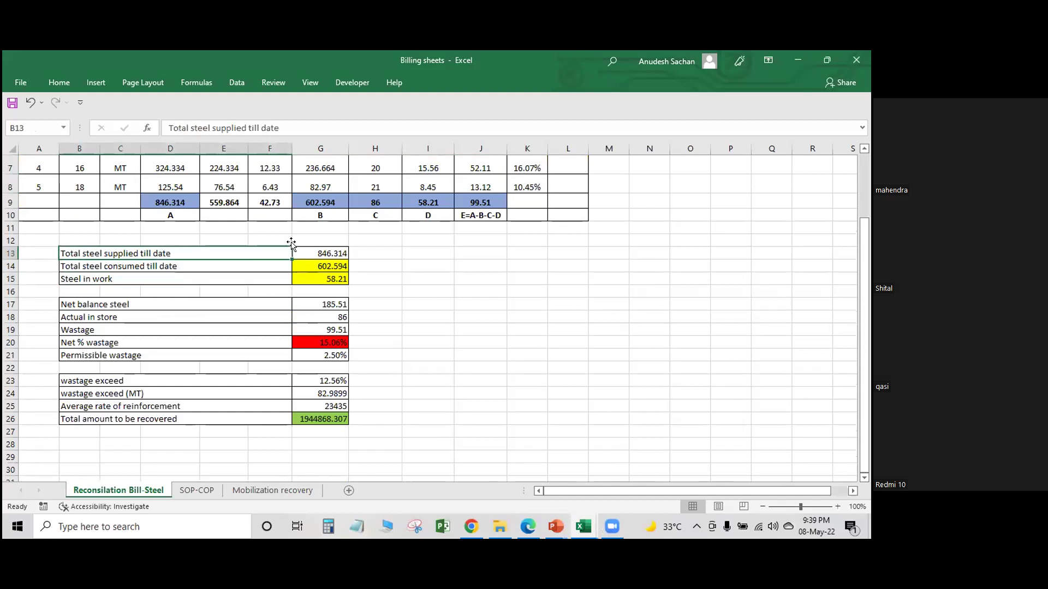
{"action": "left_click", "coordinate": [308, 252]}
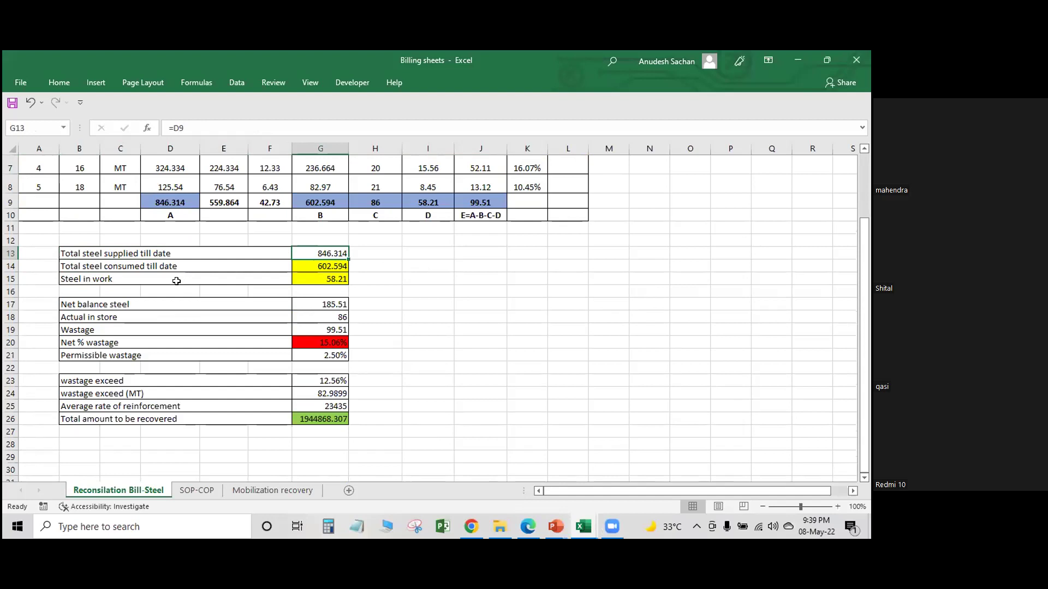
{"action": "left_click", "coordinate": [325, 267]}
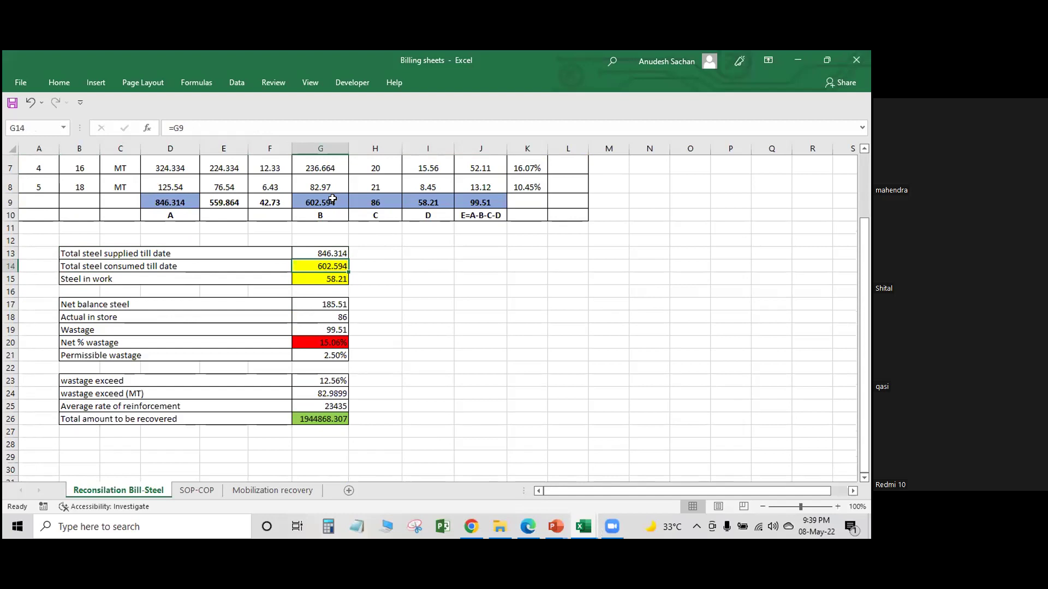
{"action": "left_click", "coordinate": [333, 277]}
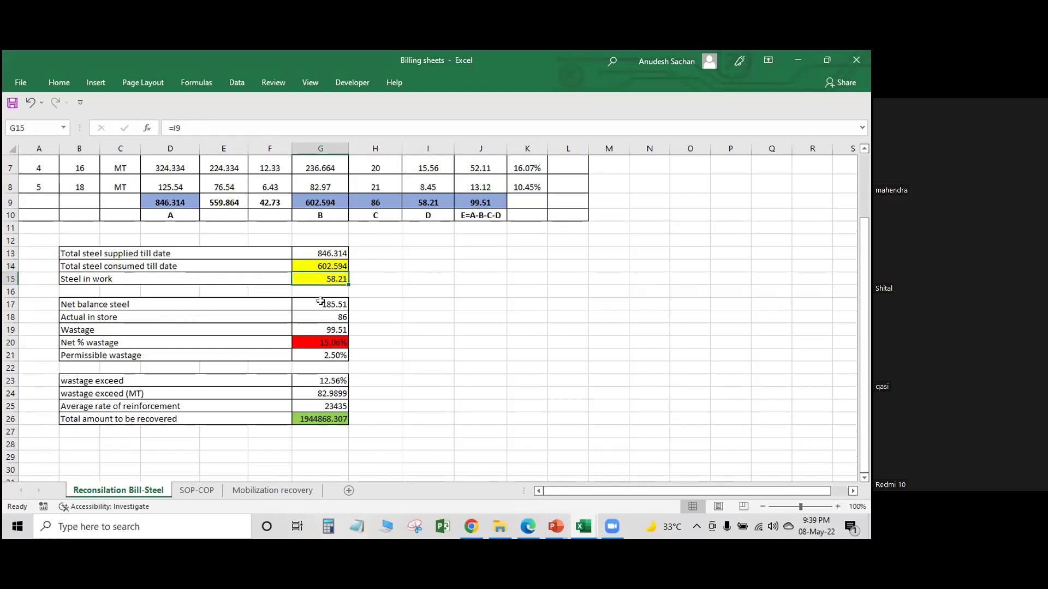
{"action": "left_click_drag", "start_coordinate": [333, 264], "coordinate": [334, 278]}
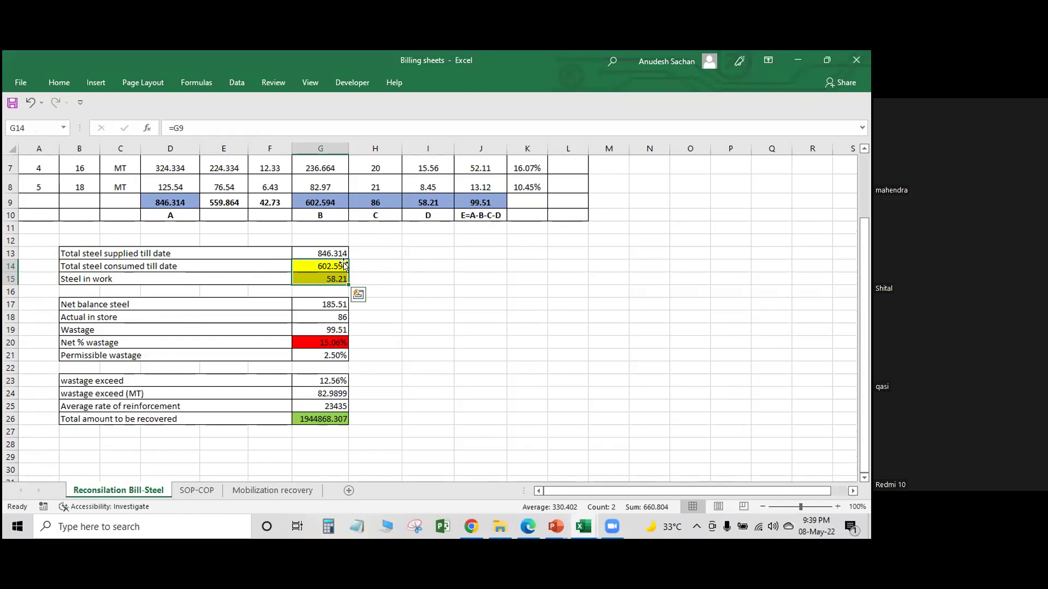
- Inspect the formulas for net balance steel, actual in store and wastage in G17:G19 without changing them
{"action": "double_click", "coordinate": [325, 304]}
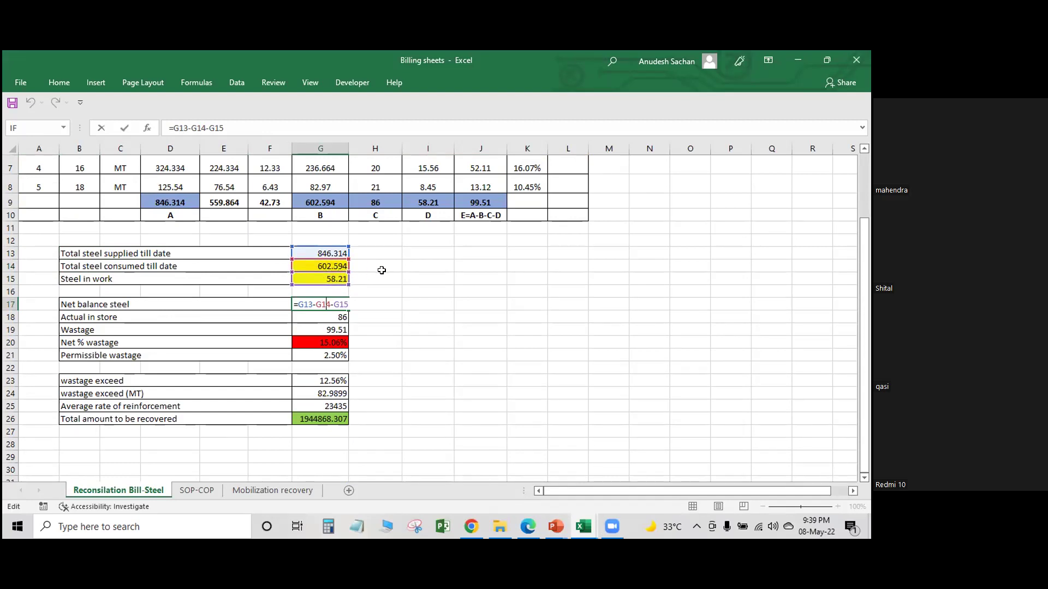
{"action": "key", "text": "Escape"}
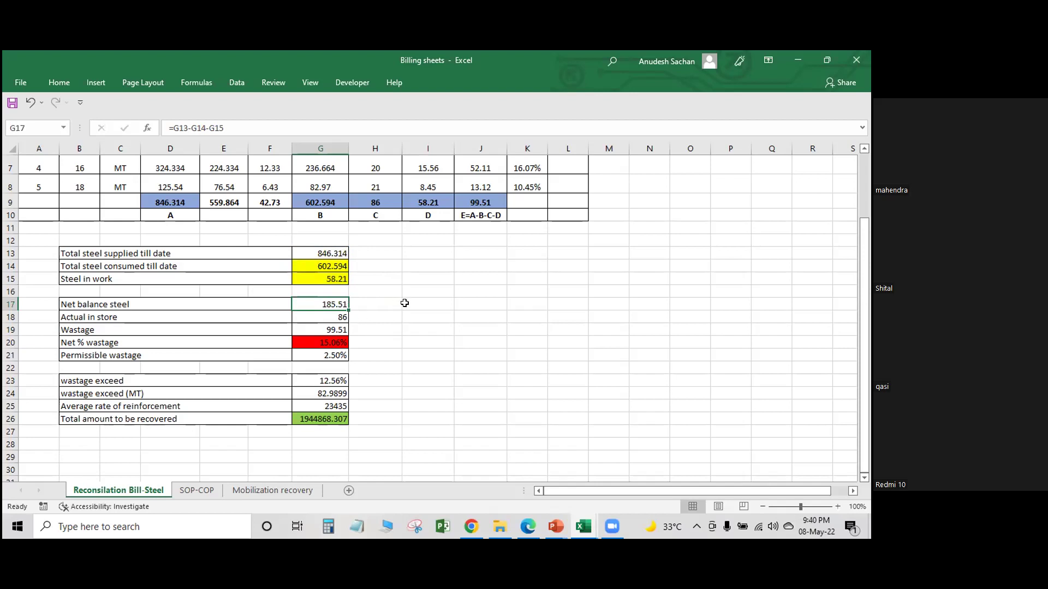
{"action": "left_click", "coordinate": [342, 313]}
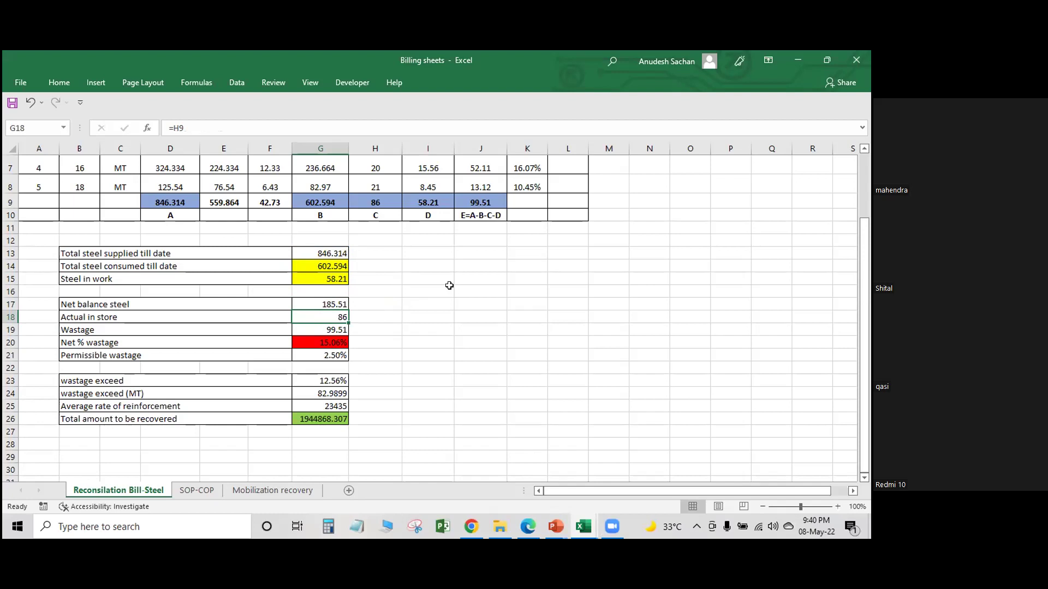
{"action": "left_click", "coordinate": [332, 327]}
{"action": "double_click", "coordinate": [332, 327]}
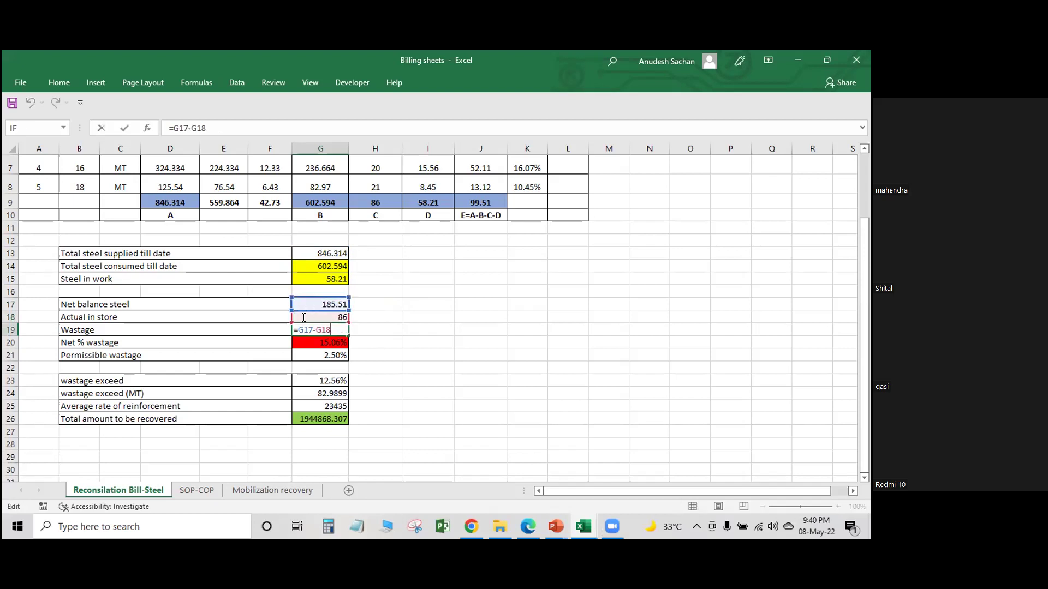
{"action": "key", "text": "Escape"}
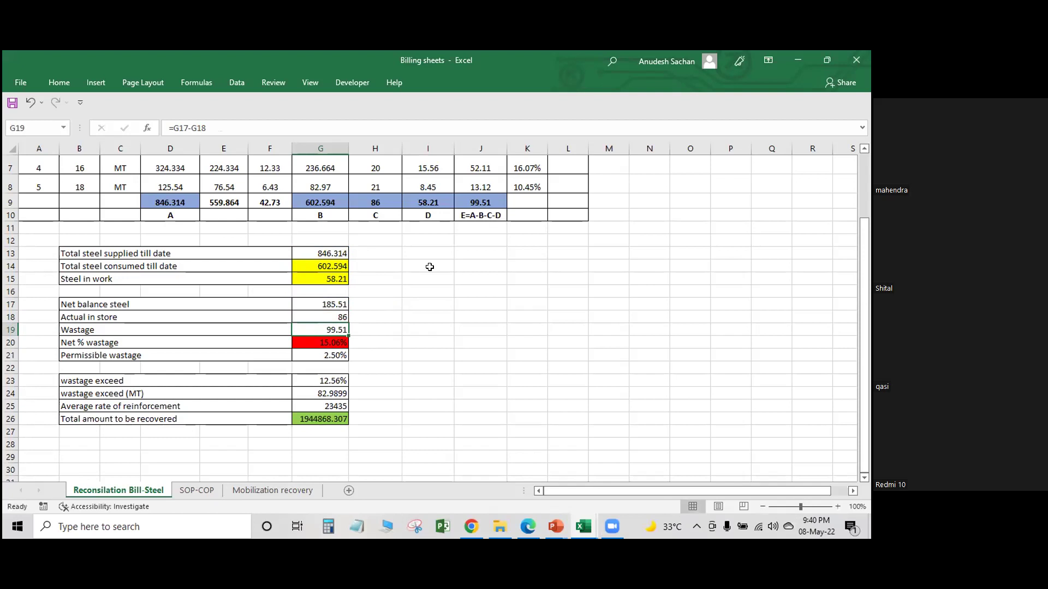
- Point out the permissible wastage in G21 and inspect the Net % wastage formula and its referenced cells in G20
{"action": "left_click", "coordinate": [329, 352]}
{"action": "left_click", "coordinate": [334, 341]}
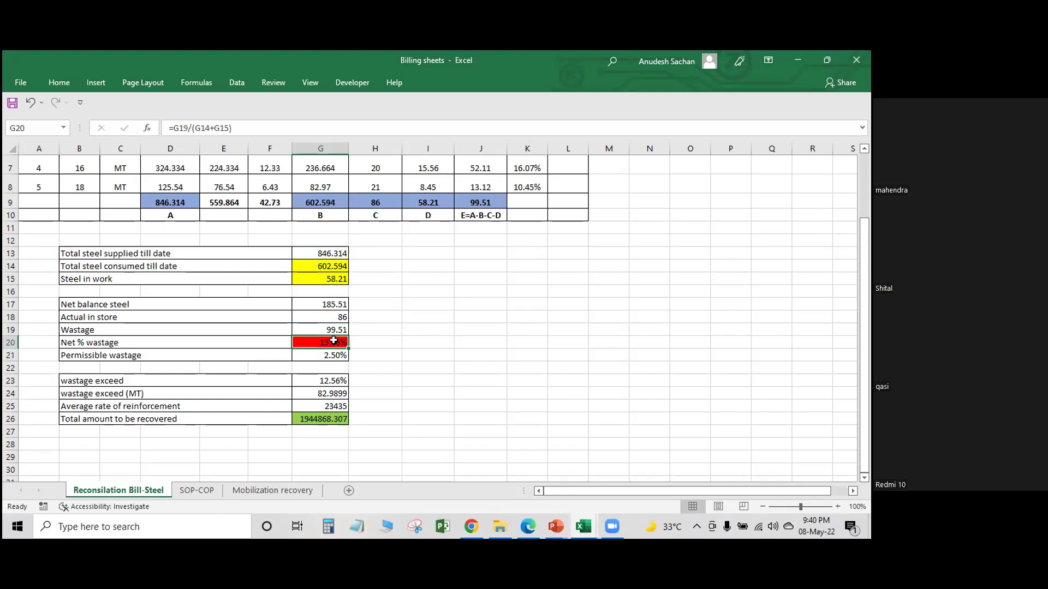
{"action": "double_click", "coordinate": [334, 341]}
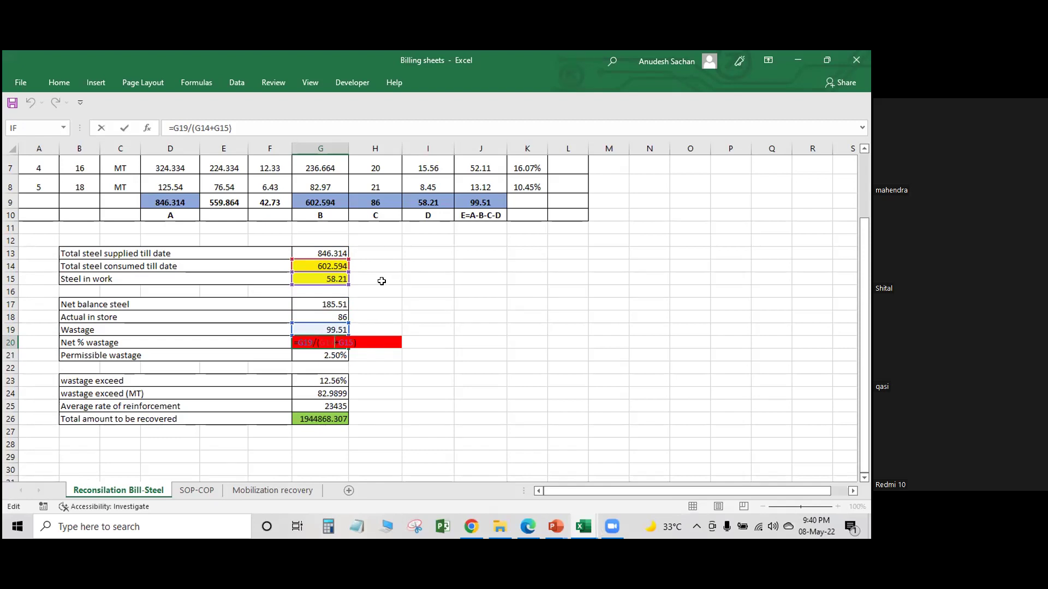
{"action": "key", "text": "Escape"}
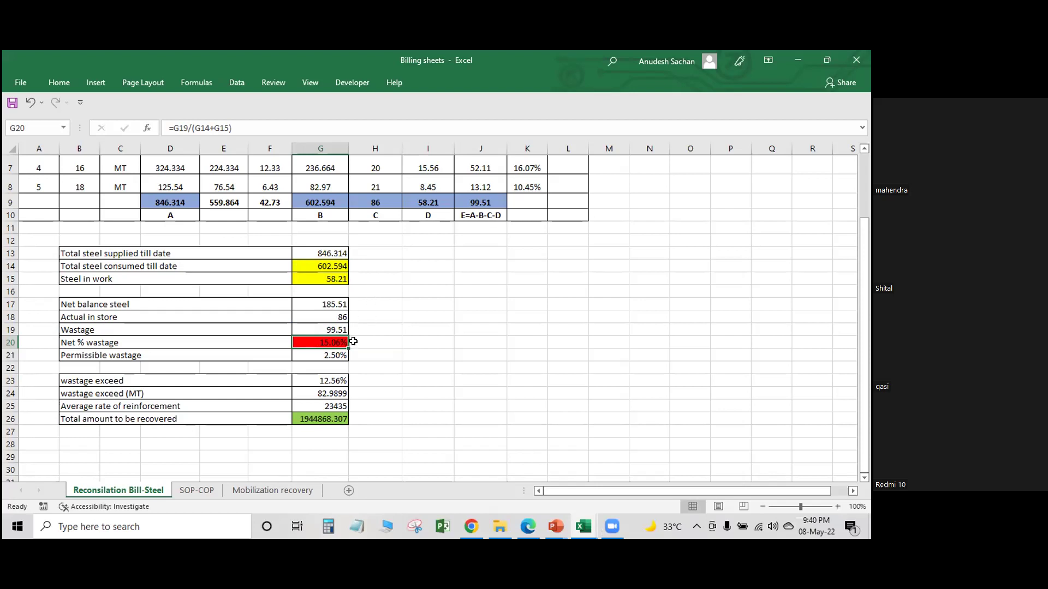
- Inspect the formulas for wastage exceed in G23 and wastage exceed (MT) in G24 without changing them
{"action": "left_click", "coordinate": [332, 380]}
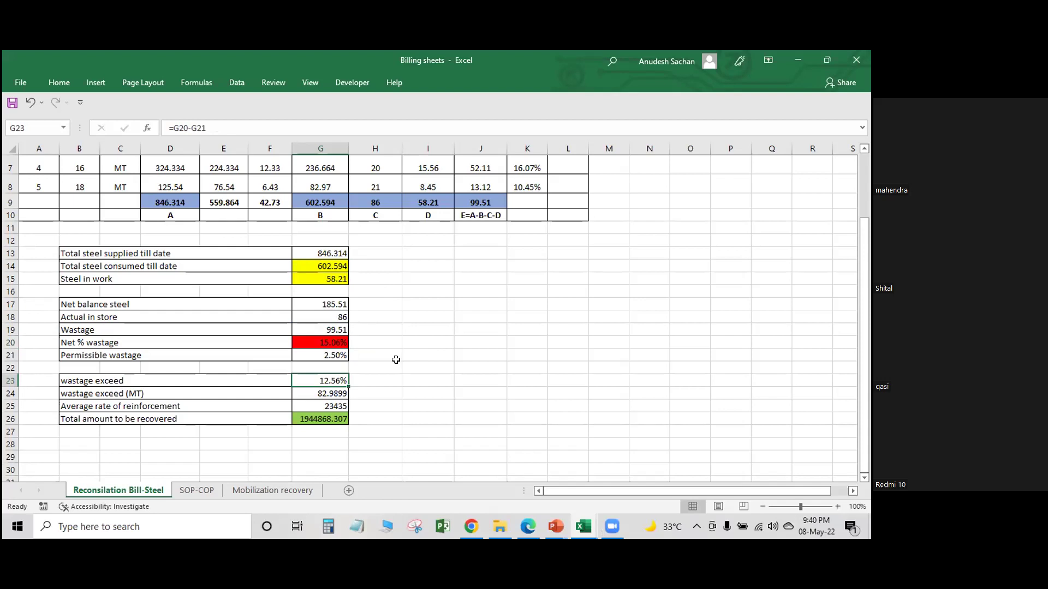
{"action": "double_click", "coordinate": [335, 393]}
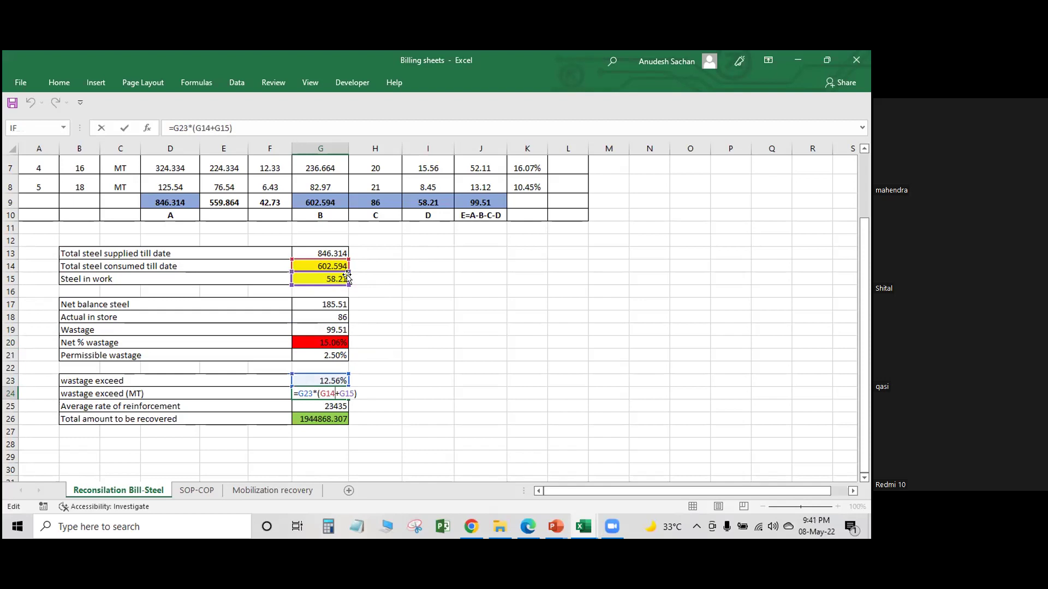
{"action": "key", "text": "ctrl+Return"}
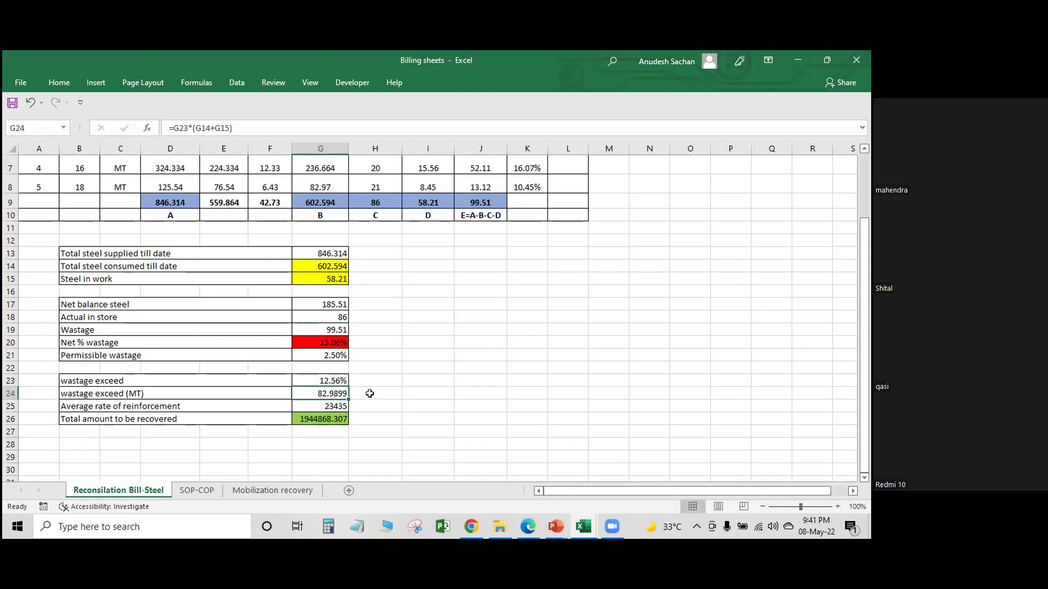
- Point out the average rate of reinforcement in G25 alongside the exceeded wastage quantity in G24
{"action": "left_click", "coordinate": [333, 406]}
{"action": "key", "text": "Right"}
{"action": "key", "text": "Right"}
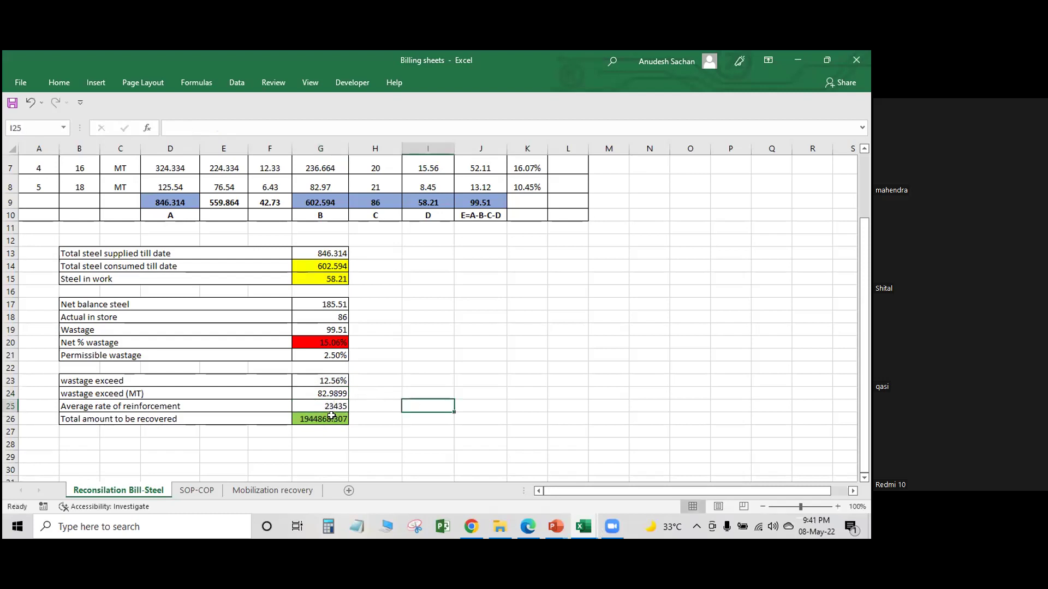
{"action": "left_click", "coordinate": [315, 392]}
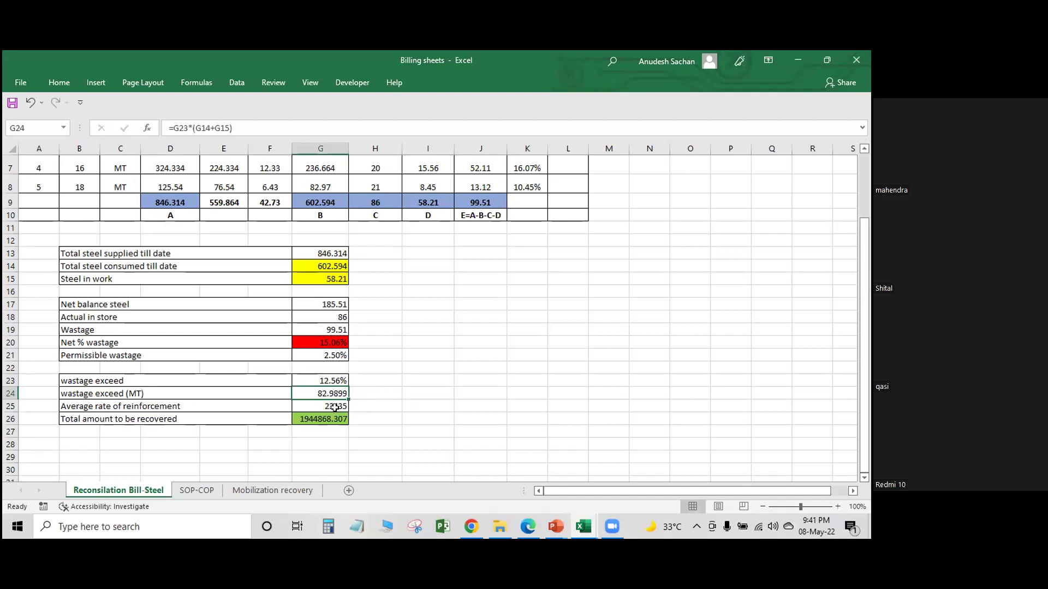
{"action": "left_click", "coordinate": [334, 407]}
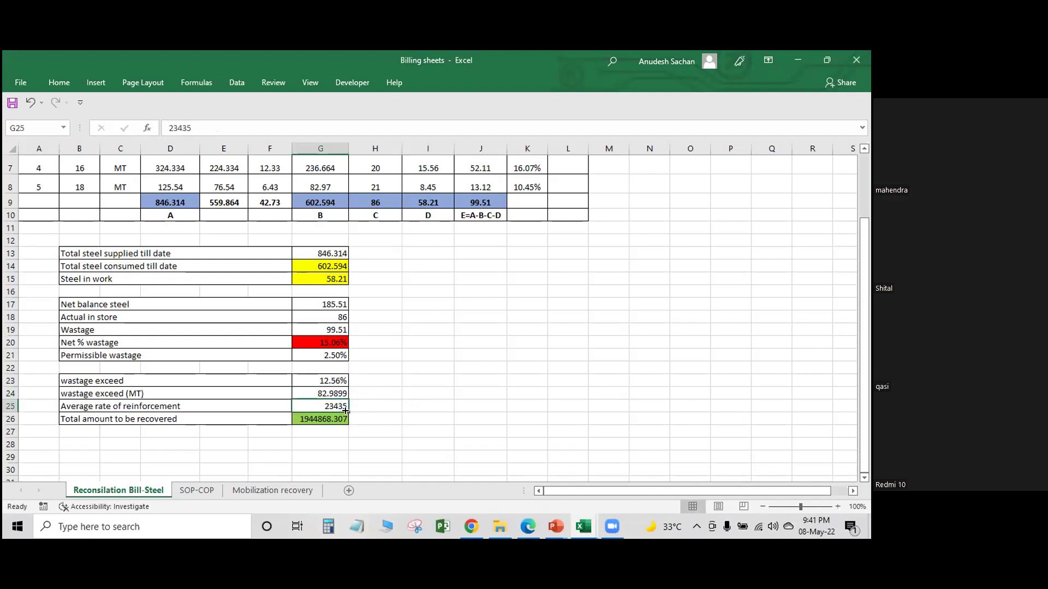
- Inspect the formula for the total amount to be recovered in G26 and its referenced cells without changing it
{"action": "left_click", "coordinate": [339, 418]}
{"action": "key", "text": "F2"}
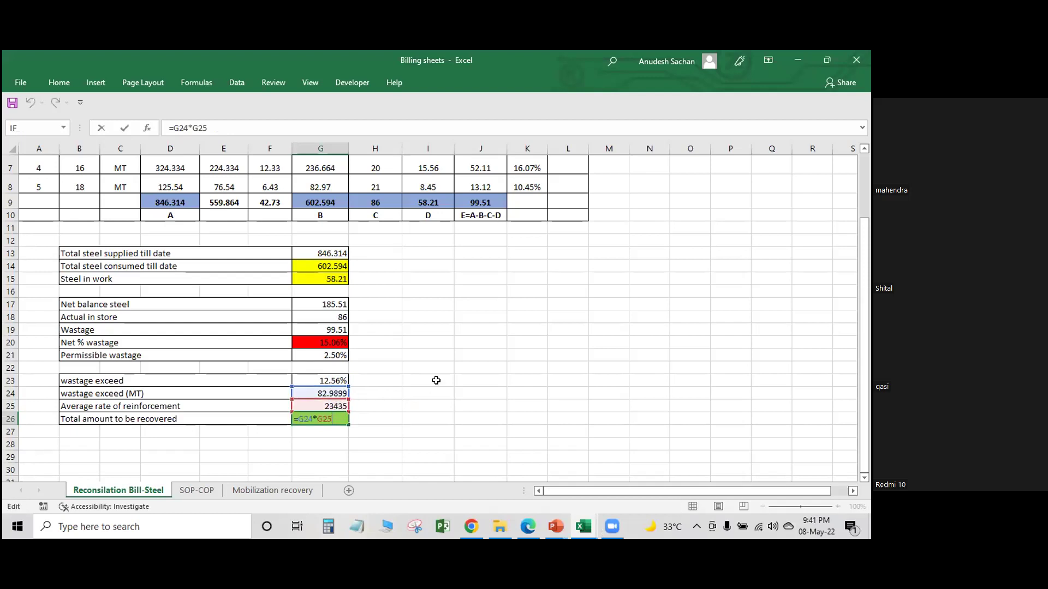
{"action": "key", "text": "Escape"}
{"action": "left_click", "coordinate": [368, 404]}
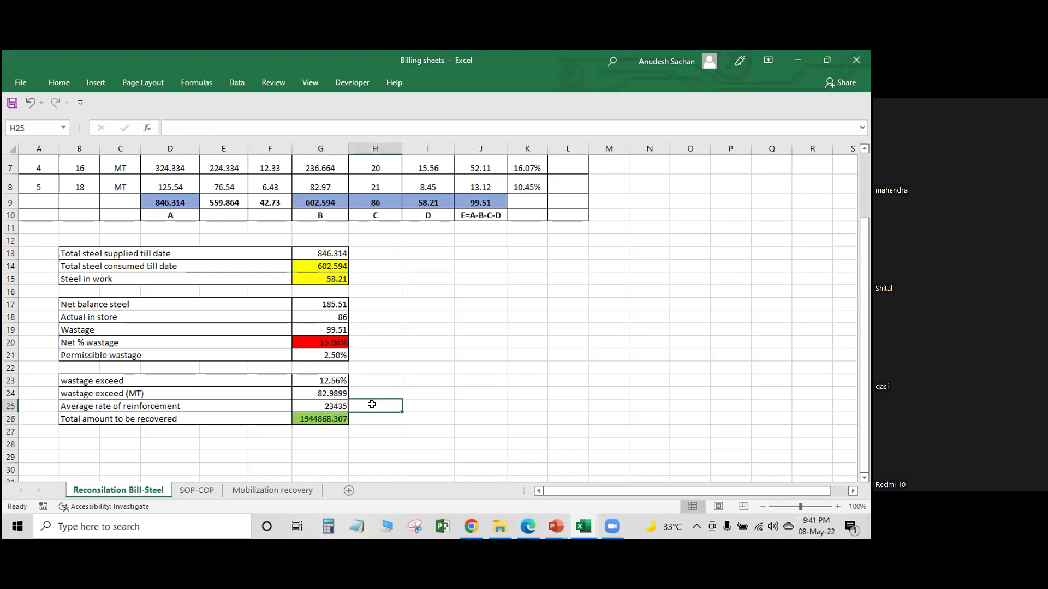
{"action": "left_click", "coordinate": [342, 416]}
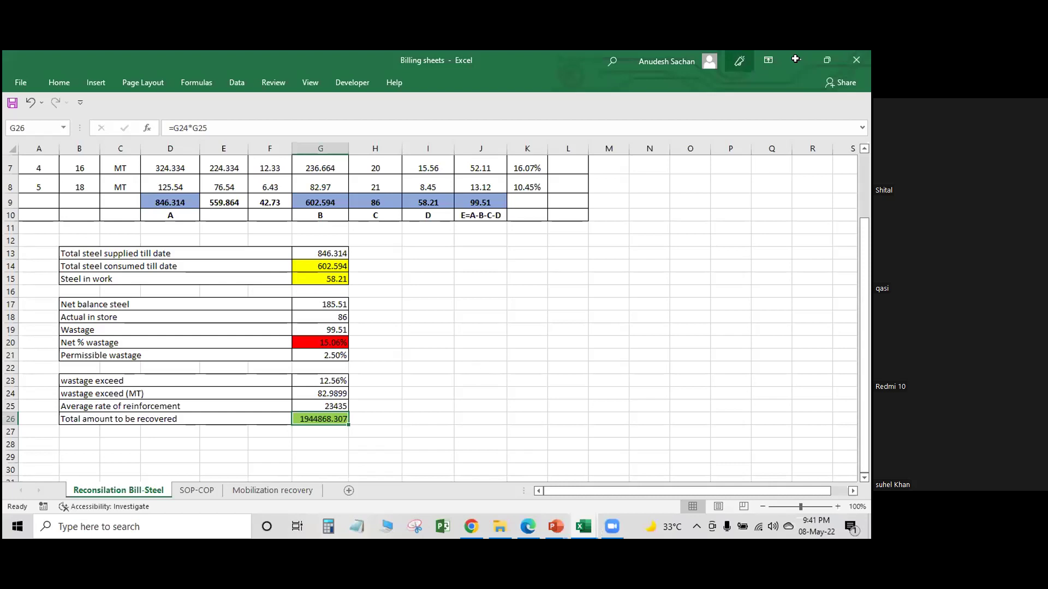
{"action": "left_click", "coordinate": [392, 251]}
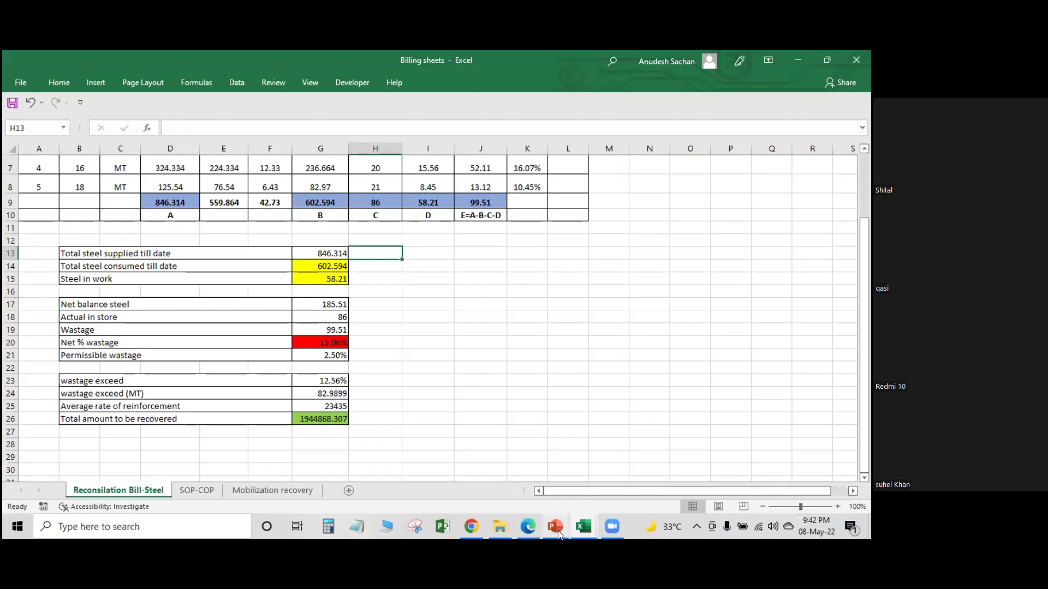
- Switch to the 1 day QS Workshop presentation in PowerPoint and start the slide show from slide 2, 1 Month Course Content
{"action": "mouse_move", "coordinate": [556, 530]}
{"action": "left_click", "coordinate": [460, 481]}
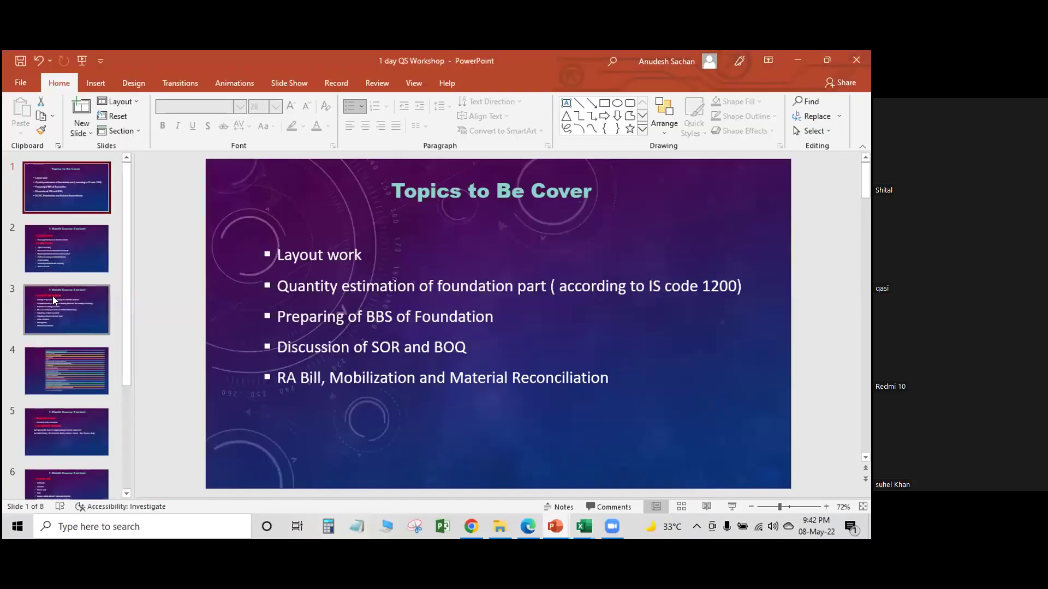
{"action": "left_click", "coordinate": [64, 246]}
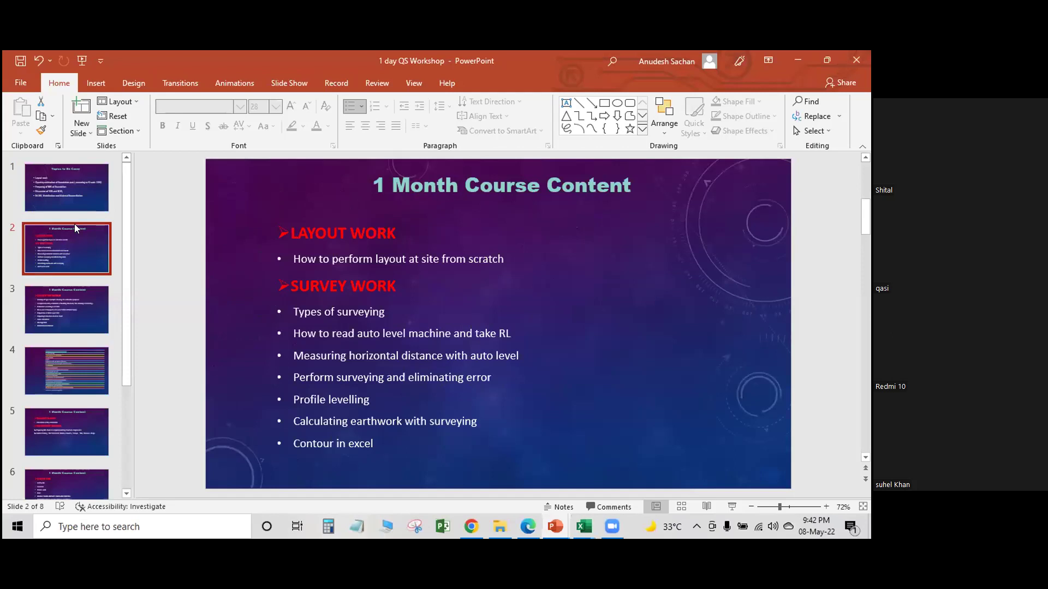
{"action": "left_click", "coordinate": [77, 201]}
{"action": "left_click", "coordinate": [70, 232]}
{"action": "left_click", "coordinate": [730, 507]}
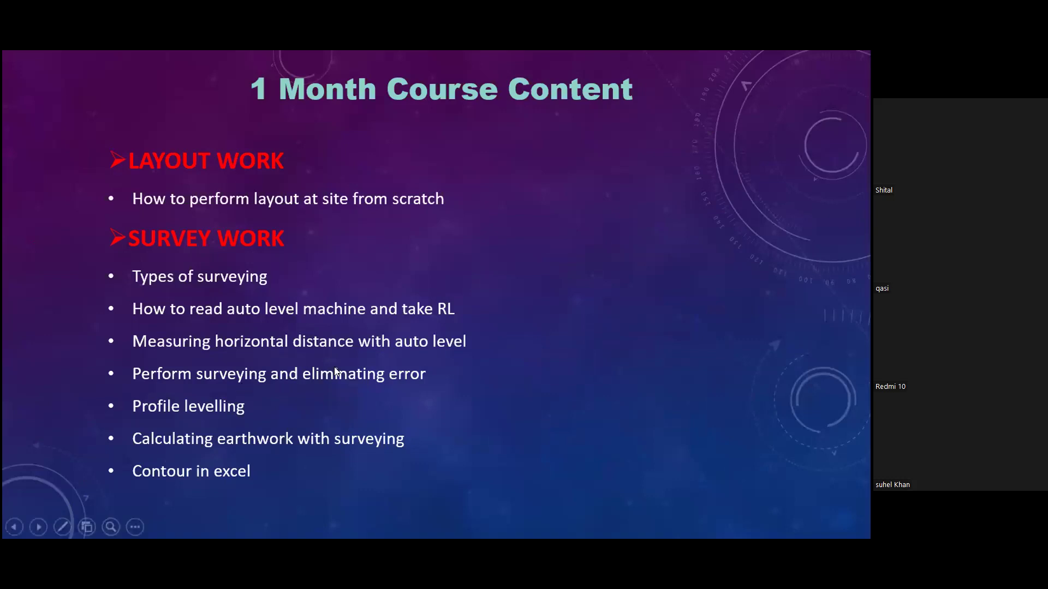
- Leave the slide show and restart it from the same 1 Month Course Content slide
{"action": "key", "text": "Escape"}
{"action": "left_click", "coordinate": [522, 337]}
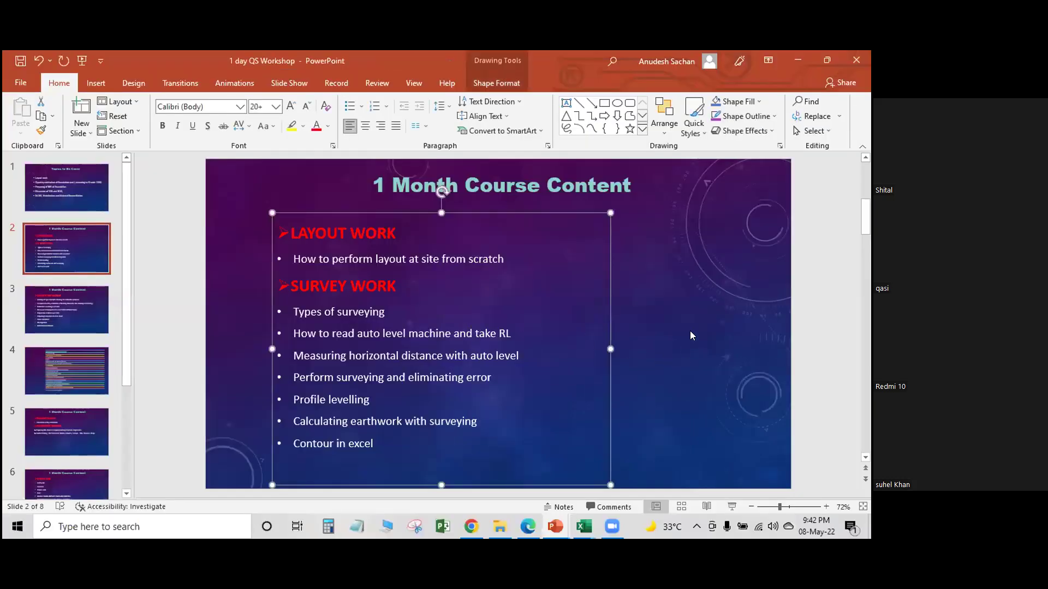
{"action": "left_click", "coordinate": [762, 465]}
{"action": "left_click", "coordinate": [731, 506]}
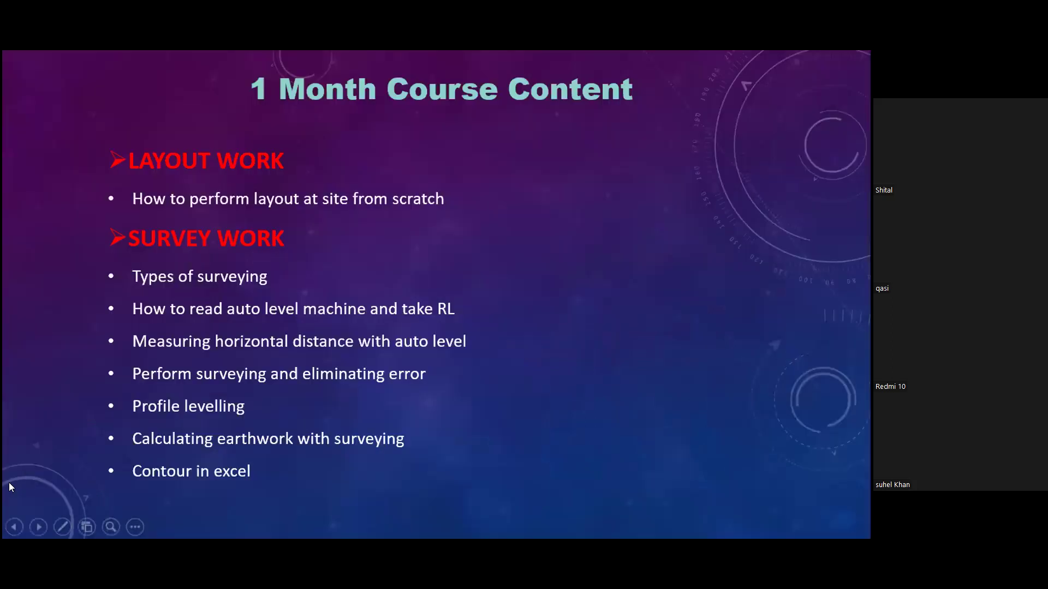
- Mark the "How to perform layout at site from scratch" bullet with a red Pen stroke at its end
{"action": "left_click", "coordinate": [63, 526]}
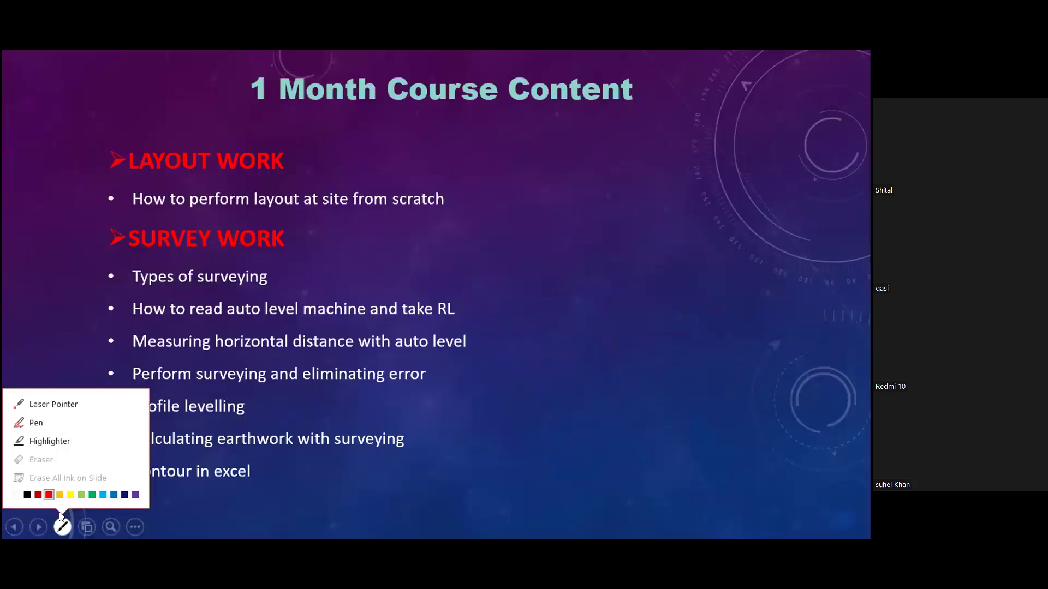
{"action": "left_click", "coordinate": [36, 423]}
{"action": "mouse_move", "coordinate": [454, 198]}
{"action": "left_mouse_down"}
{"action": "mouse_move", "coordinate": [507, 179]}
{"action": "mouse_move", "coordinate": [495, 179]}
{"action": "left_mouse_up"}
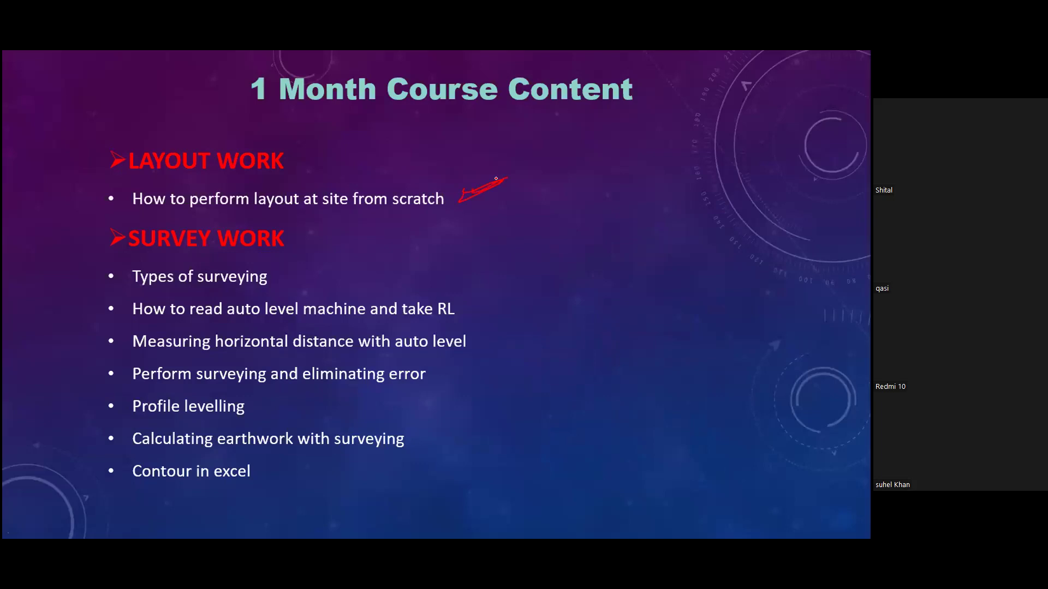